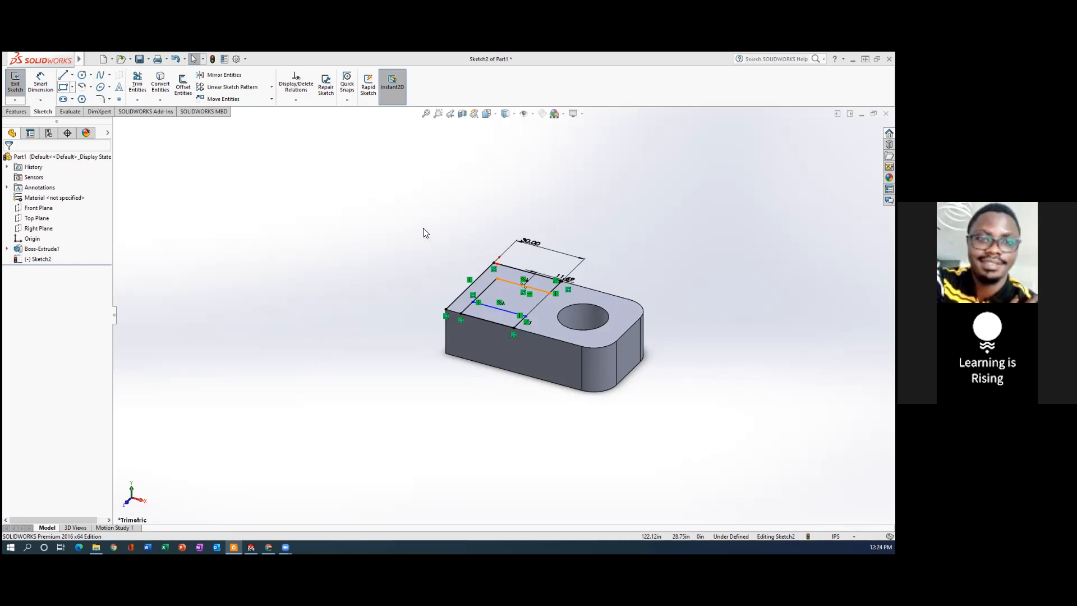
Delete the 11.69 dimension attached to the upper inner horizontal line of the C-shaped sketch, working in the view normal to the sketch
key("space")
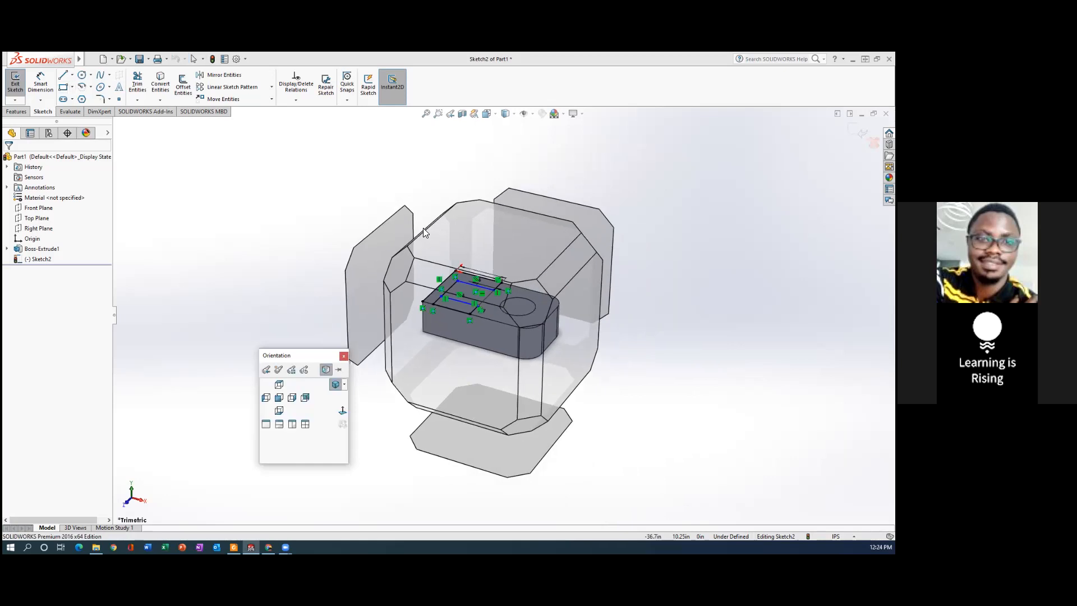
left_click(343, 413)
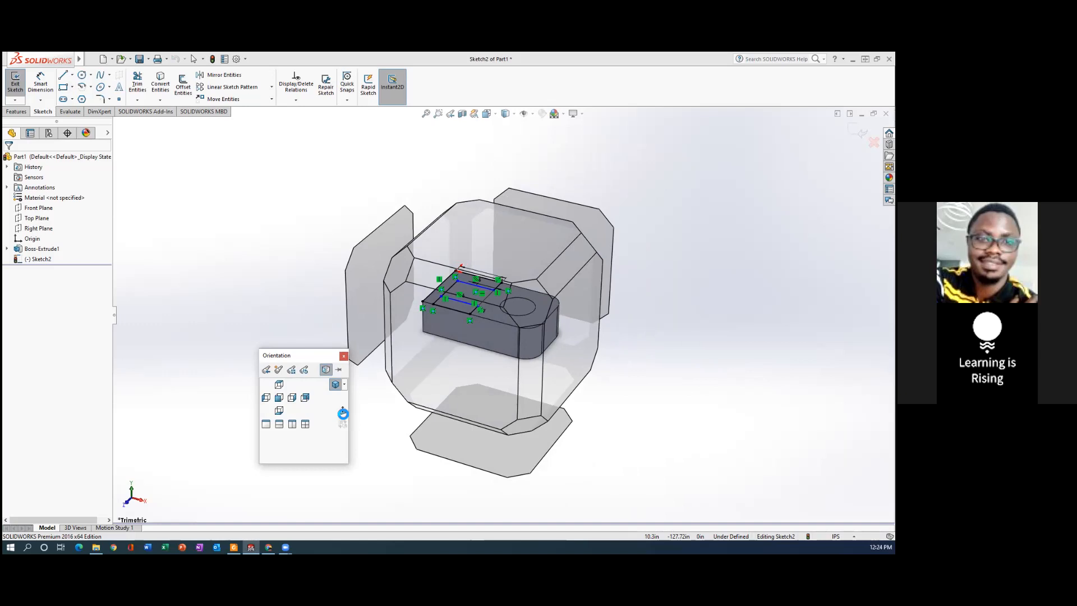
left_click(343, 413)
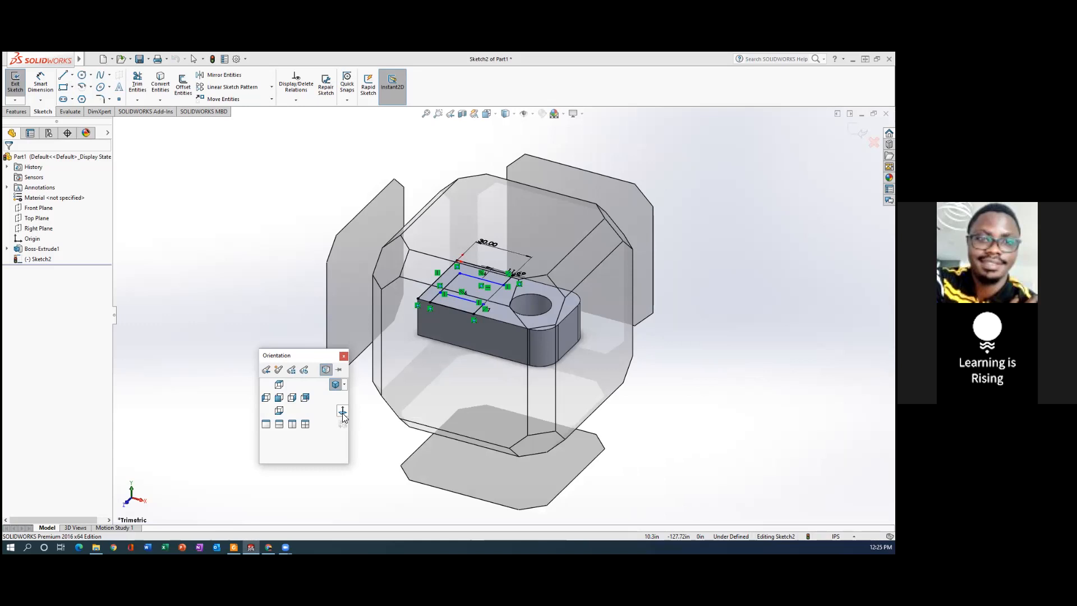
left_click(343, 413)
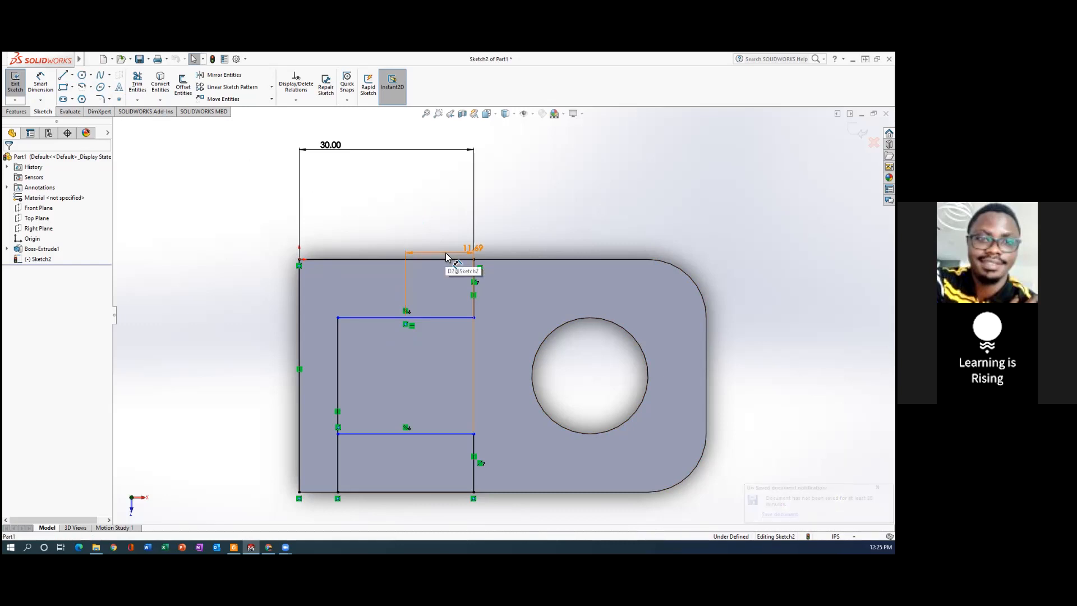
left_click(446, 254)
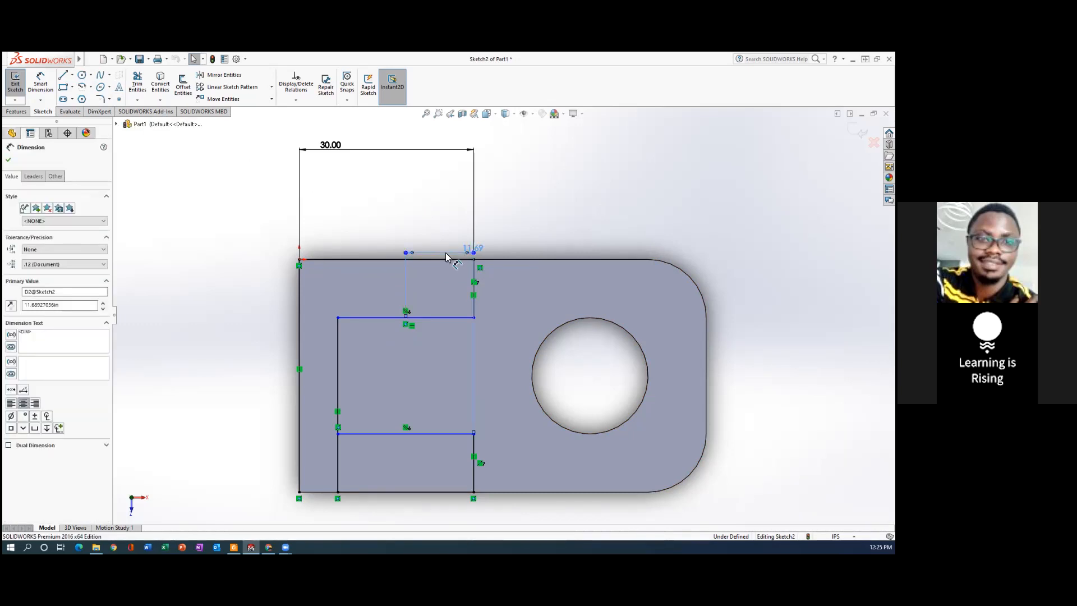
key("Delete")
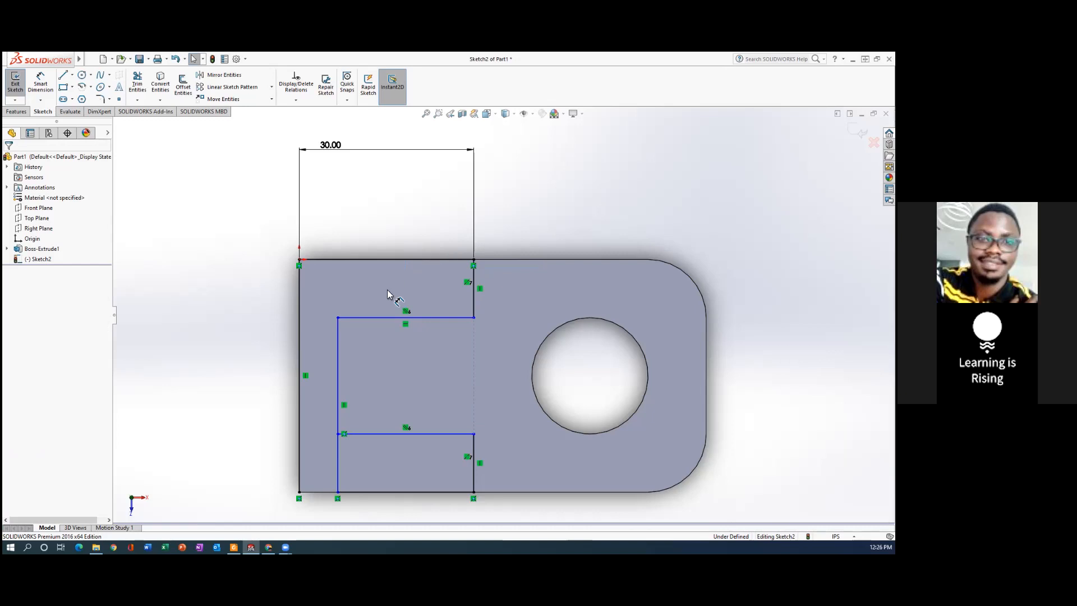
Dimension the upper inner horizontal line of the C-shaped profile and set its length to 20 in
left_click(373, 318)
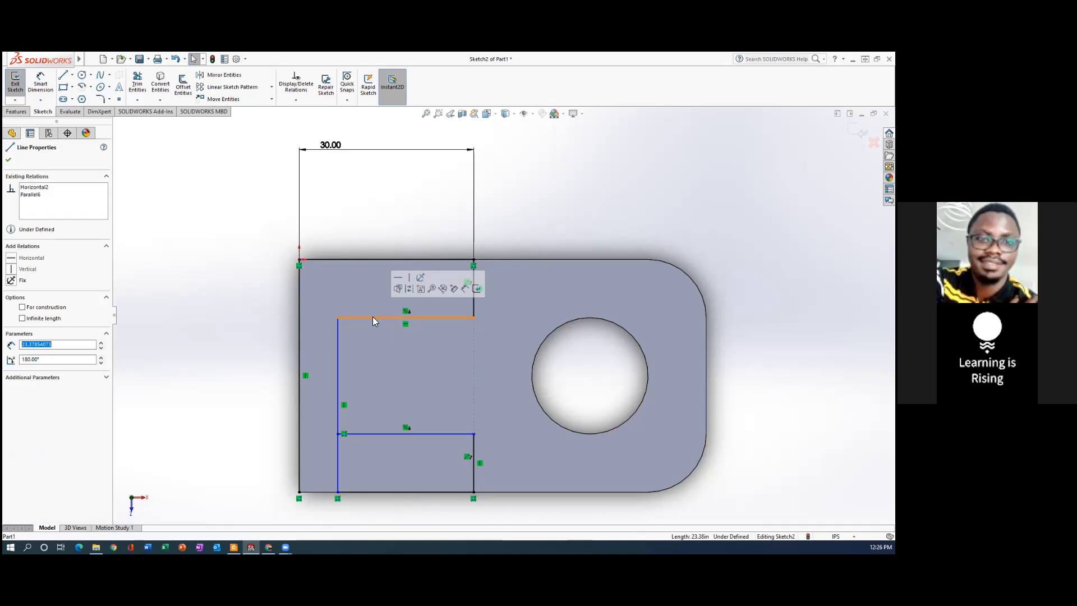
left_click(39, 82)
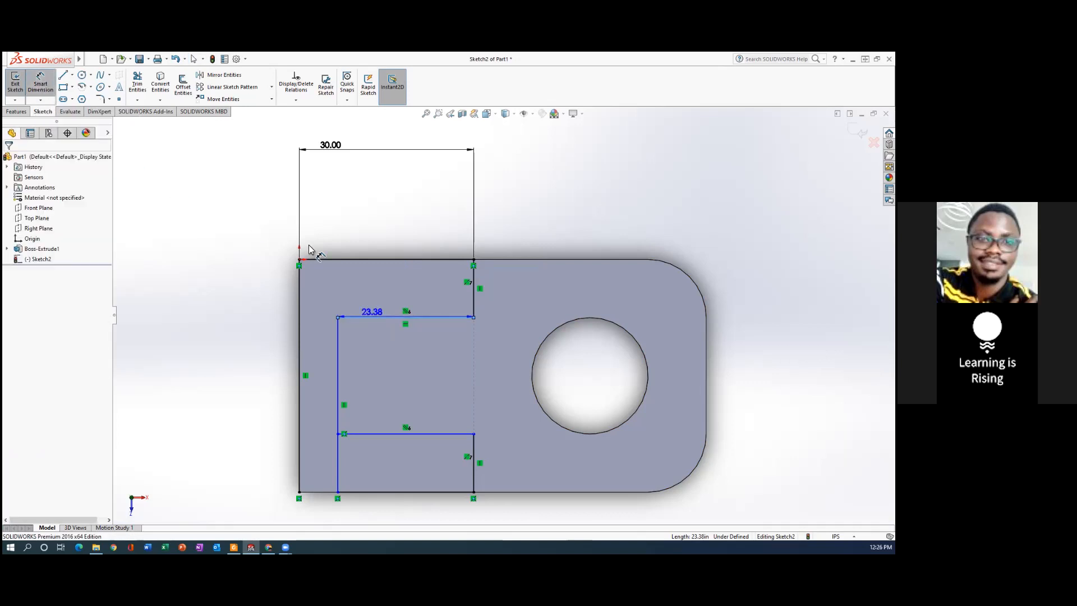
left_click(381, 318)
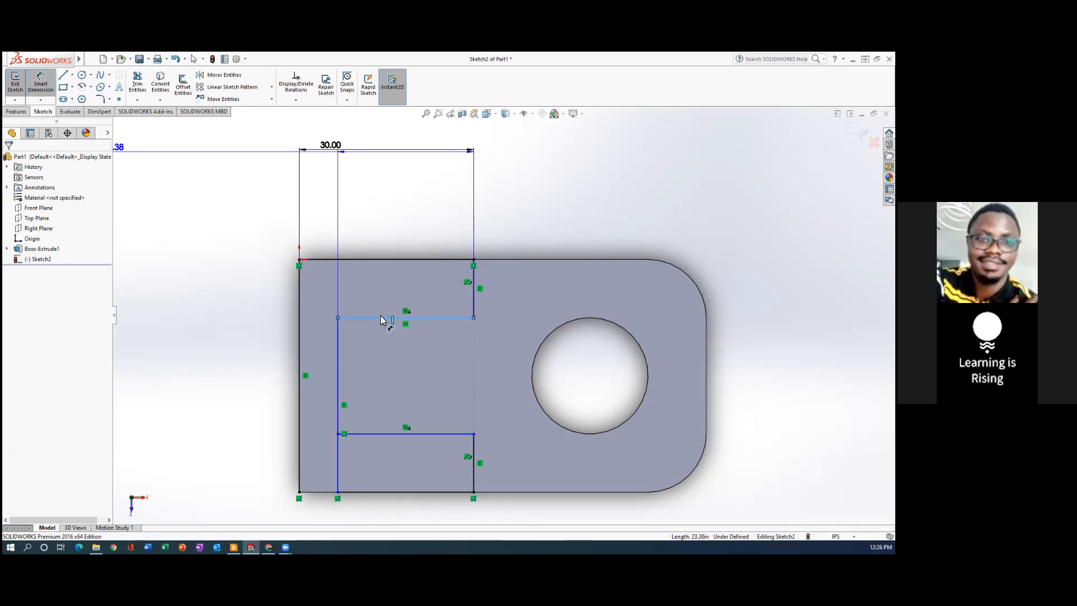
left_click(381, 318)
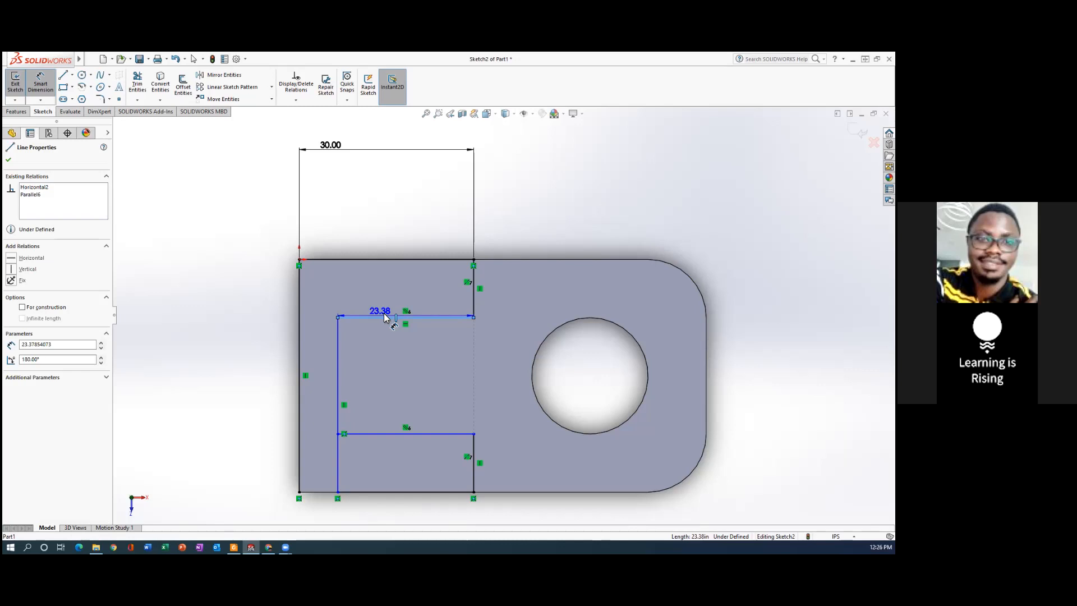
left_click(384, 313)
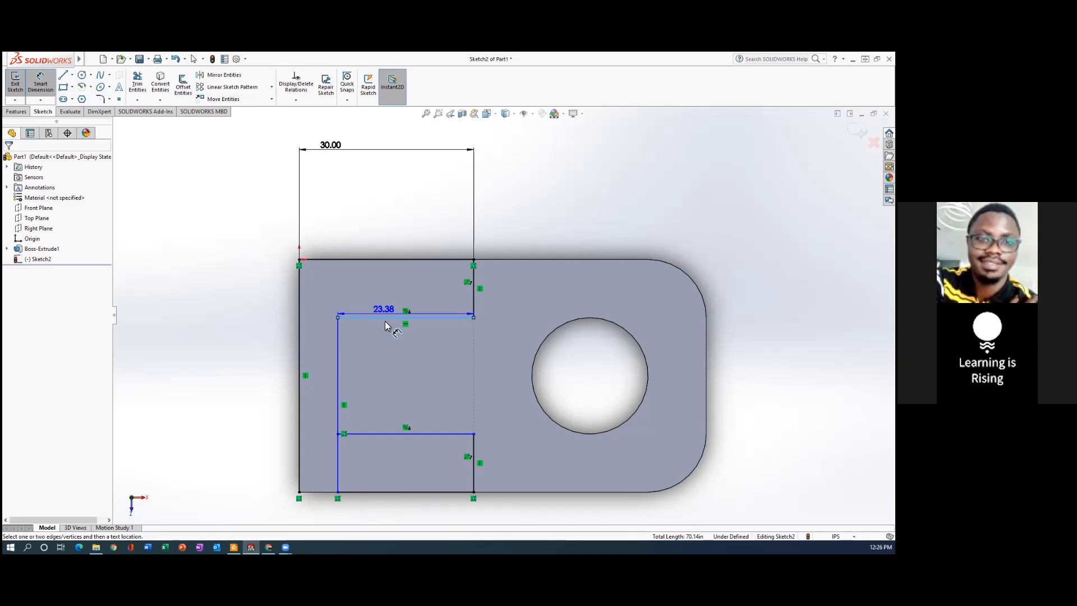
left_click(389, 316)
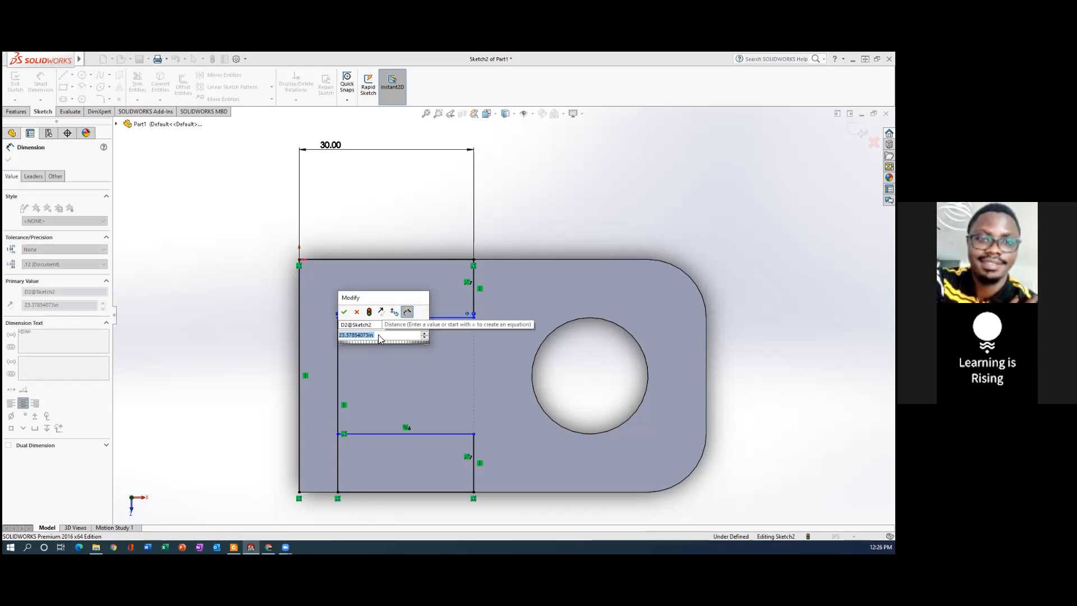
type("20")
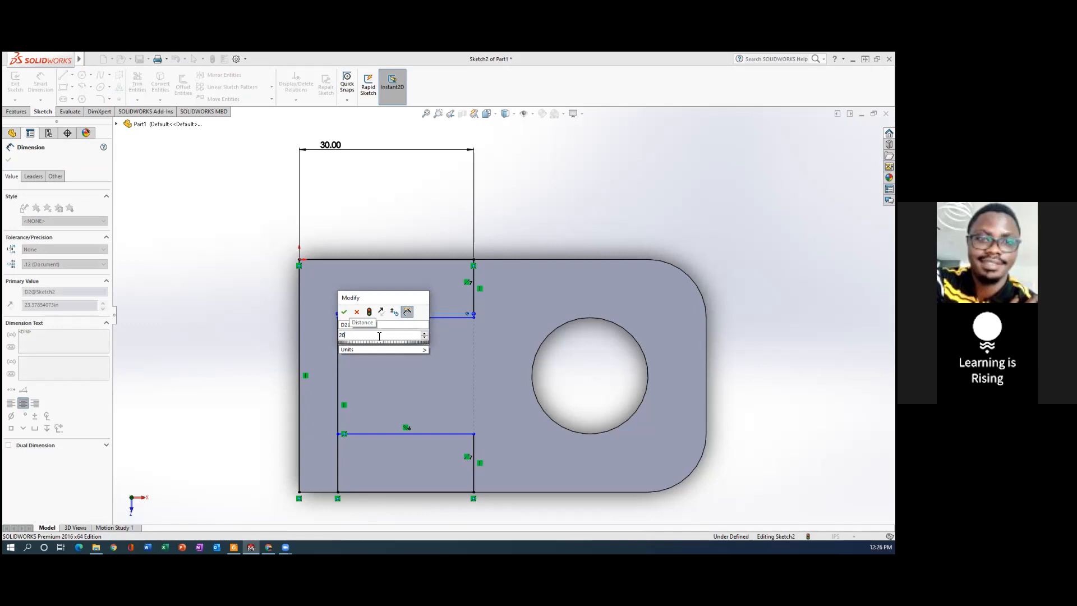
key("Return")
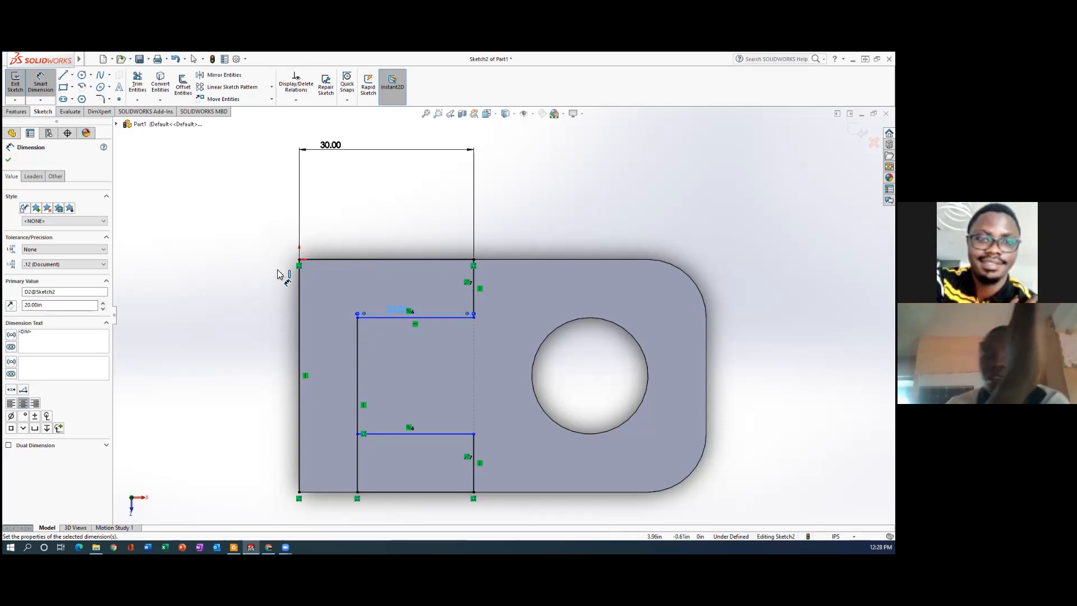
Dimension the length of the short vertical line closing the upper arm of the C-shaped profile
left_click(475, 278)
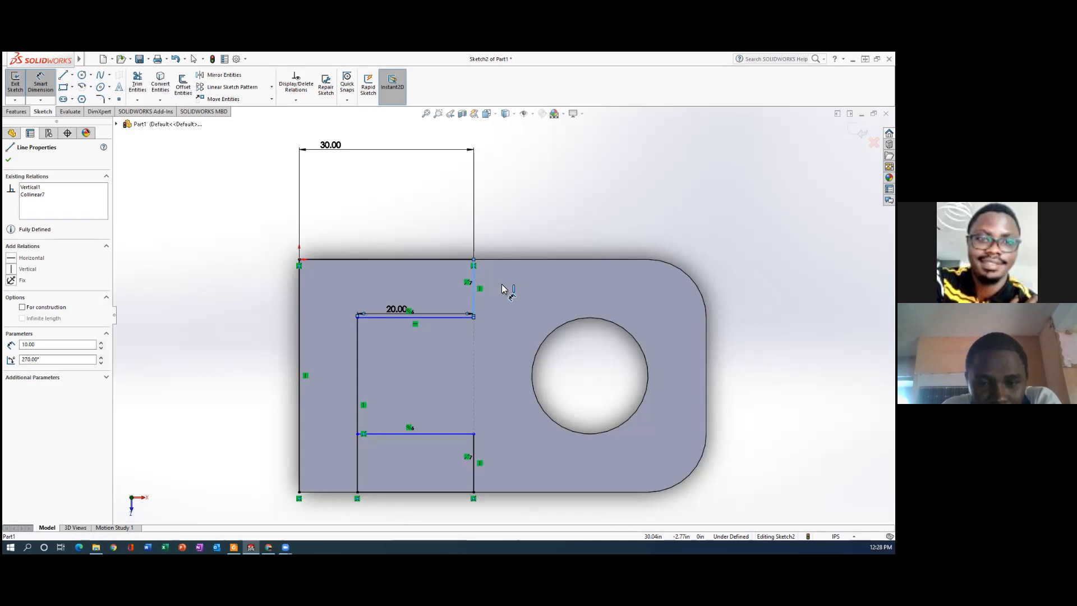
left_click(474, 274)
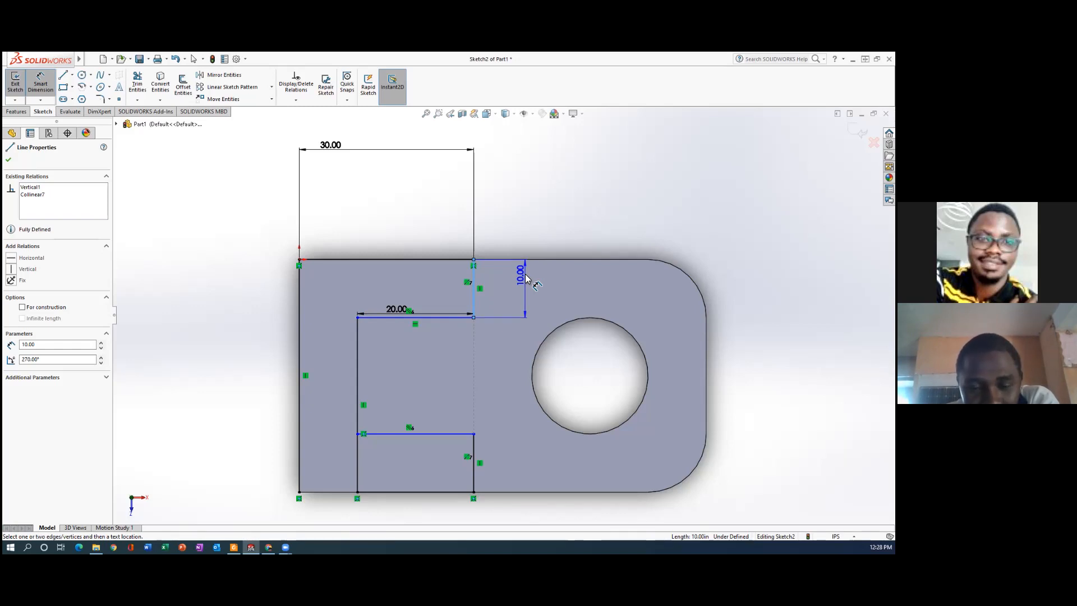
left_click(525, 279)
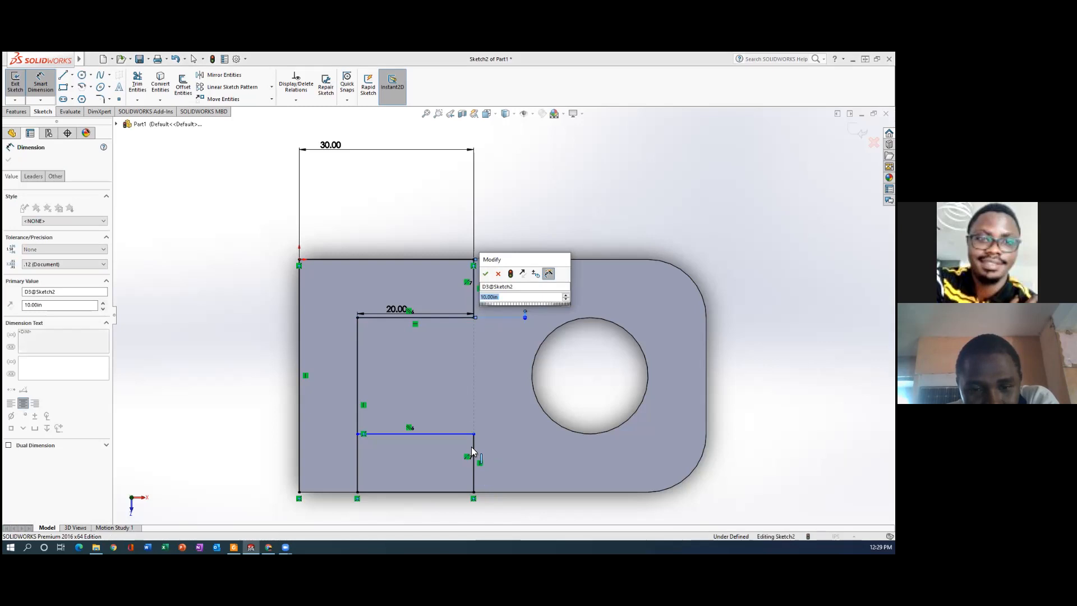
left_click(486, 275)
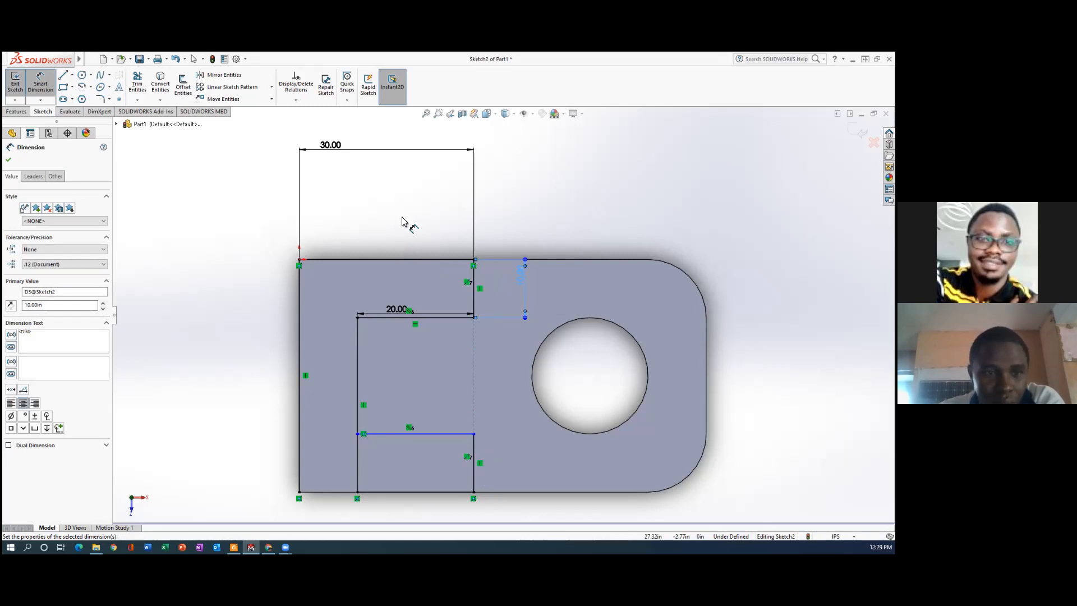
key("Escape")
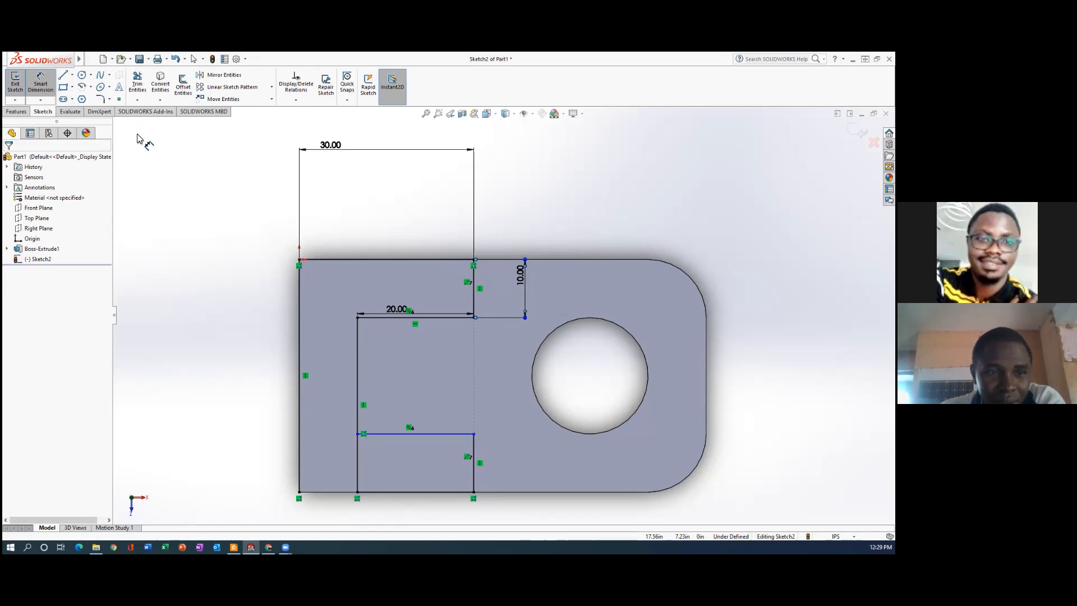
key("Escape")
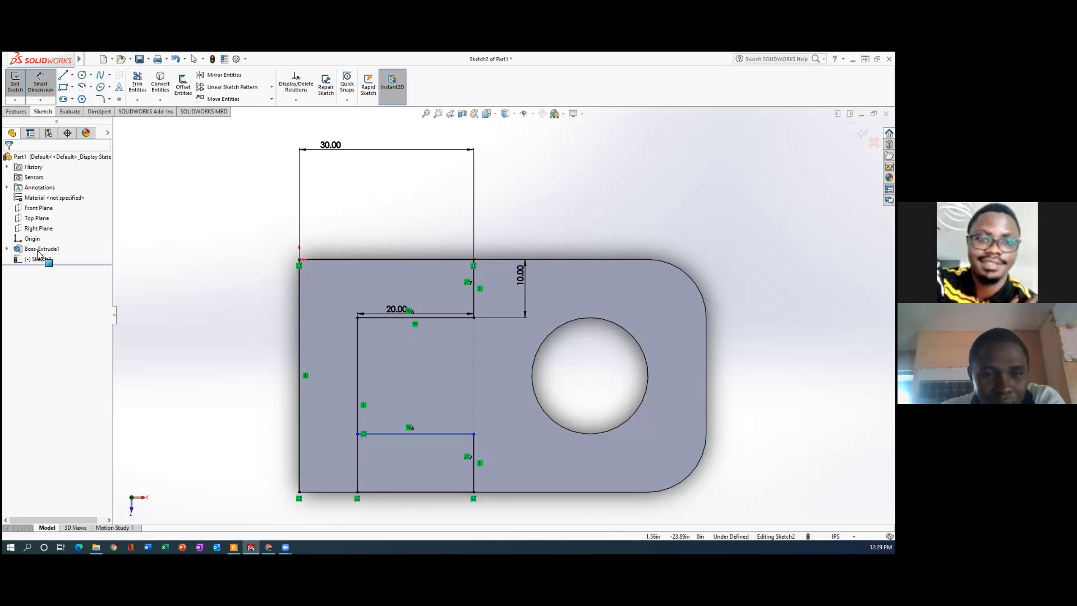
key("Escape")
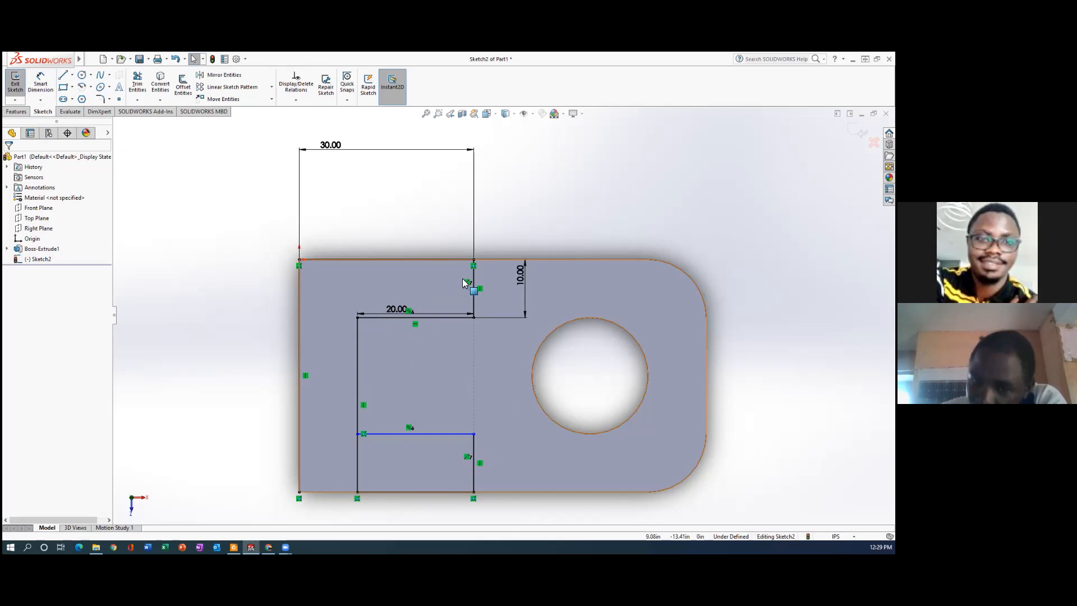
Add an Equal relation between the two short vertical lines closing the upper and lower arms of the profile
left_click(473, 293)
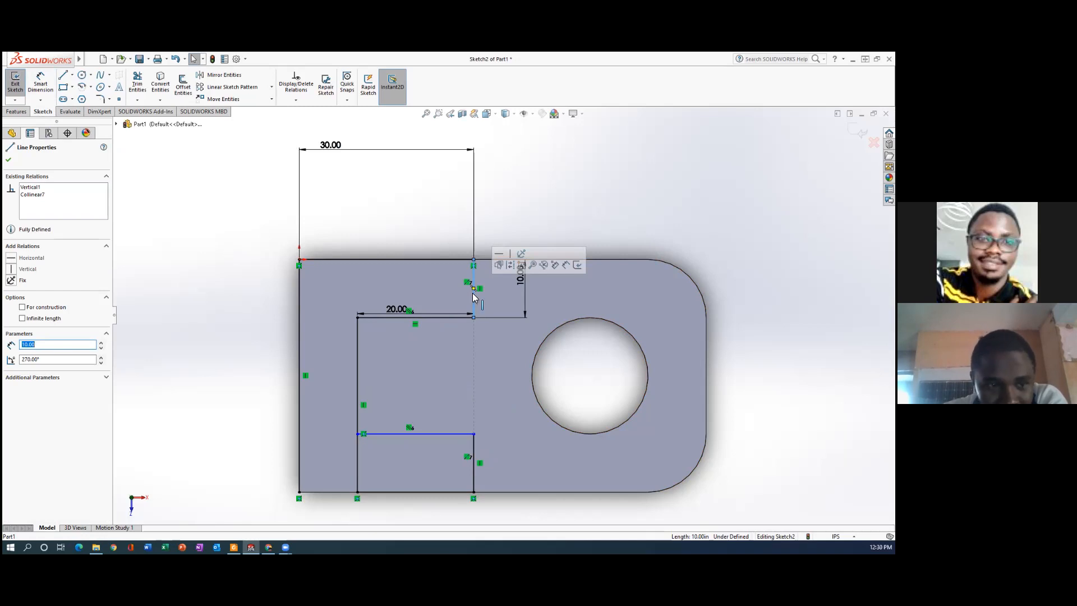
left_click(473, 452, "ctrl")
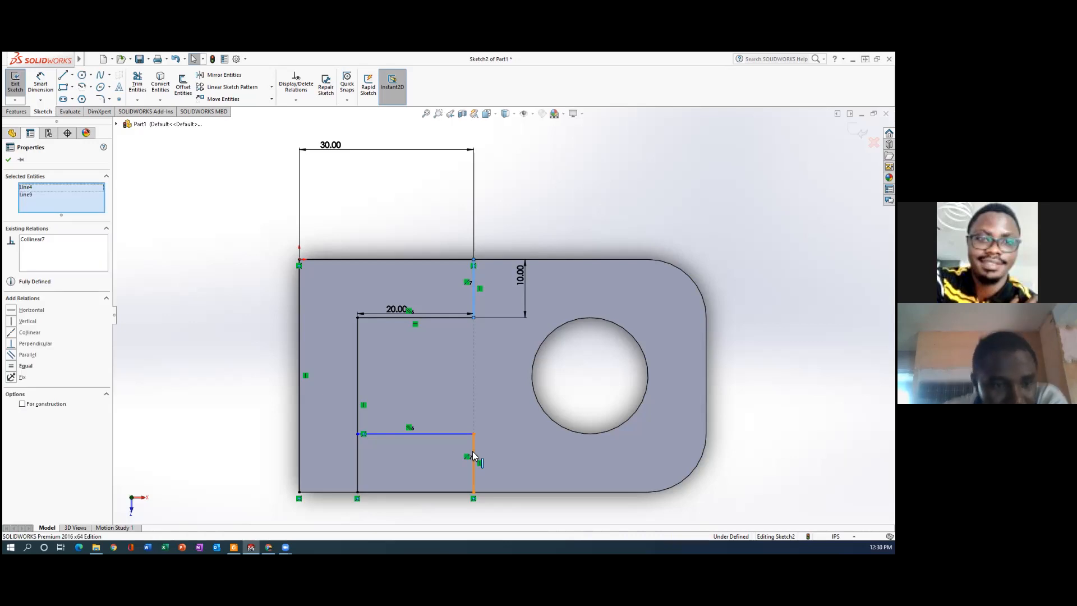
left_click(11, 368)
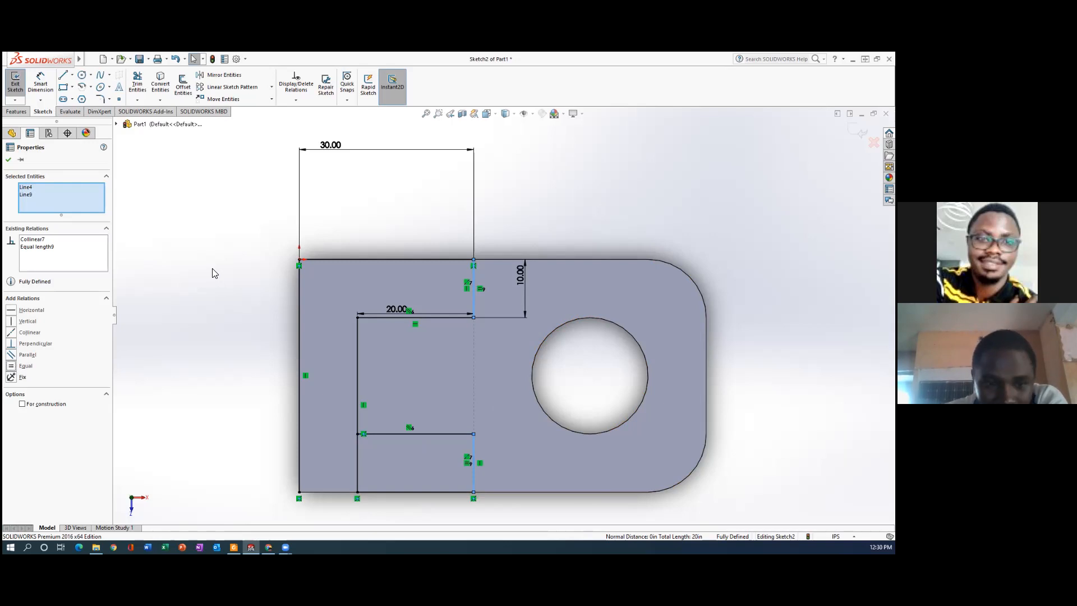
left_click(191, 240)
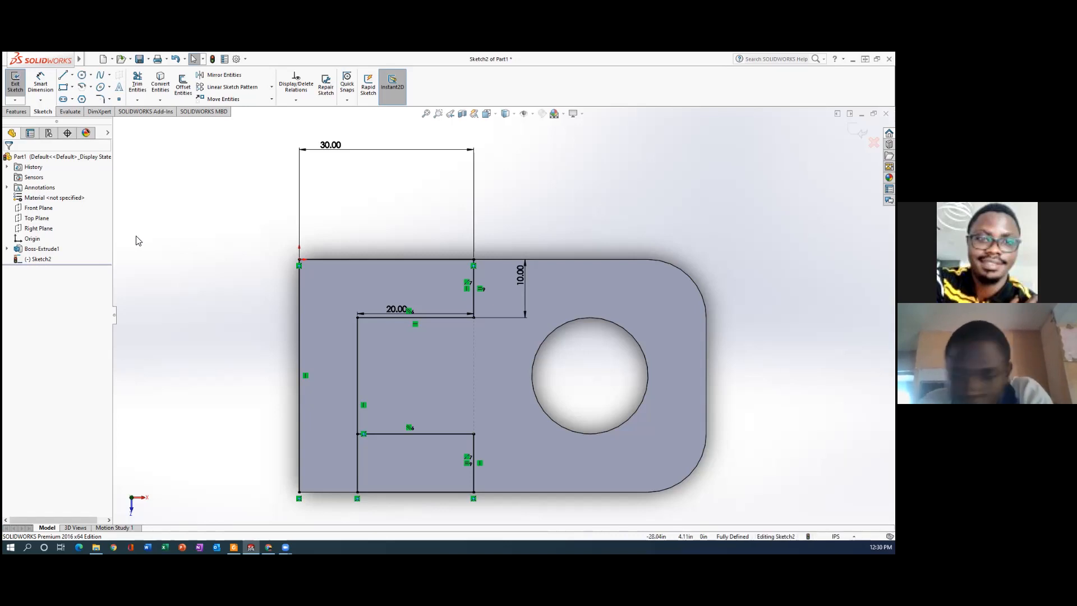
Extrude both regions of the C-shaped sketch as a blind boss 20 in deep, merged with the base block
left_click(17, 112)
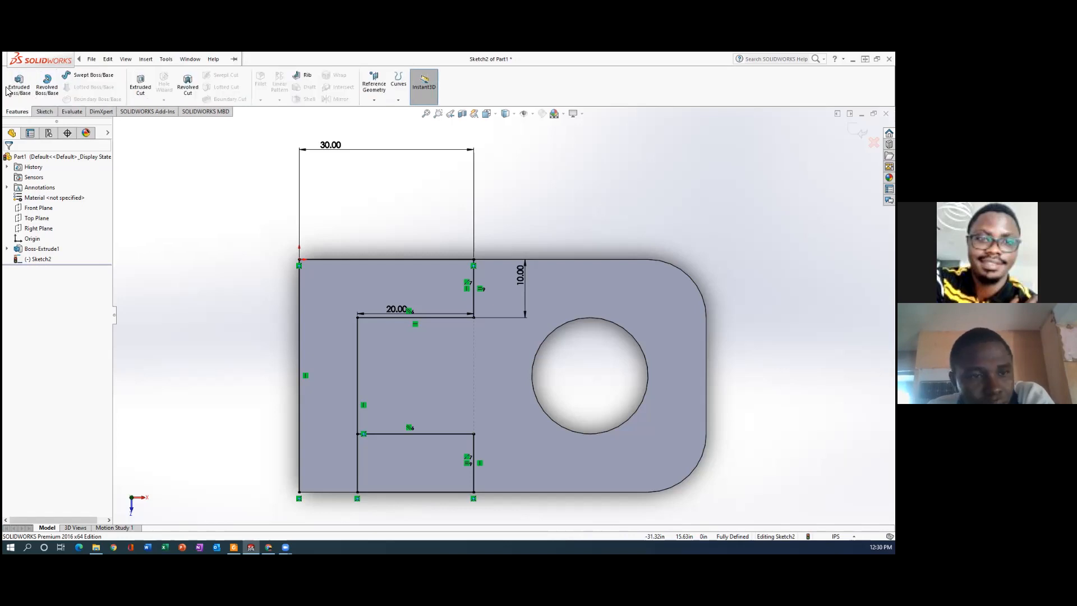
left_click(19, 84)
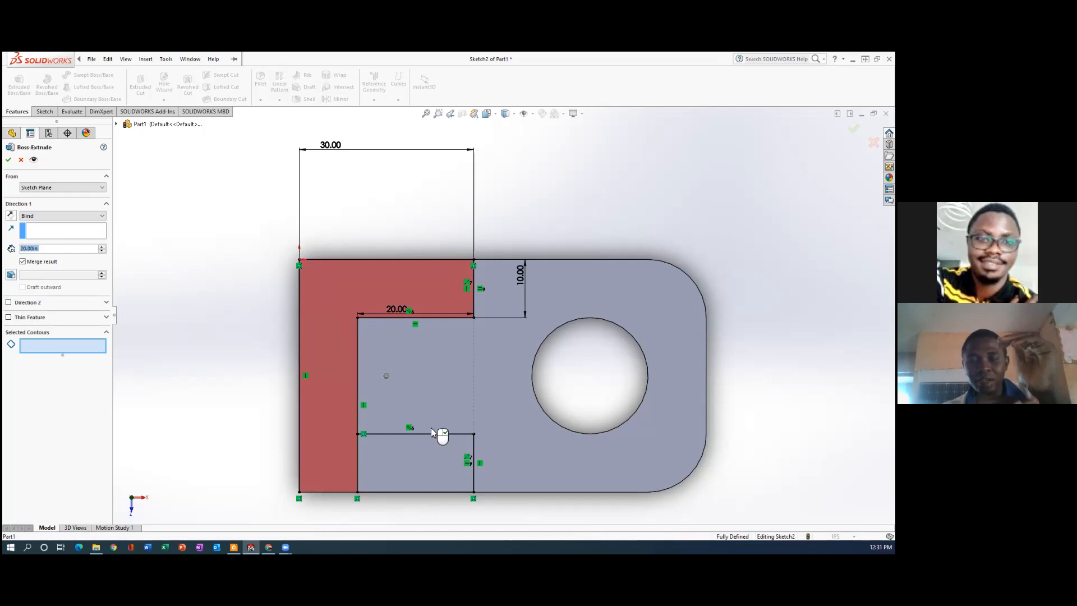
left_click(411, 463)
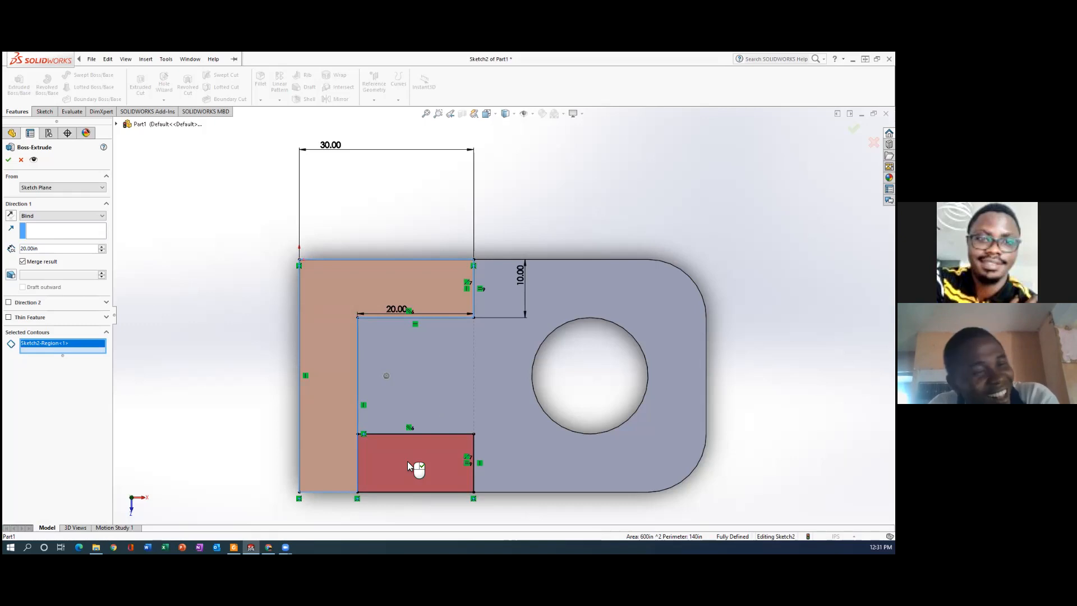
left_click(407, 461)
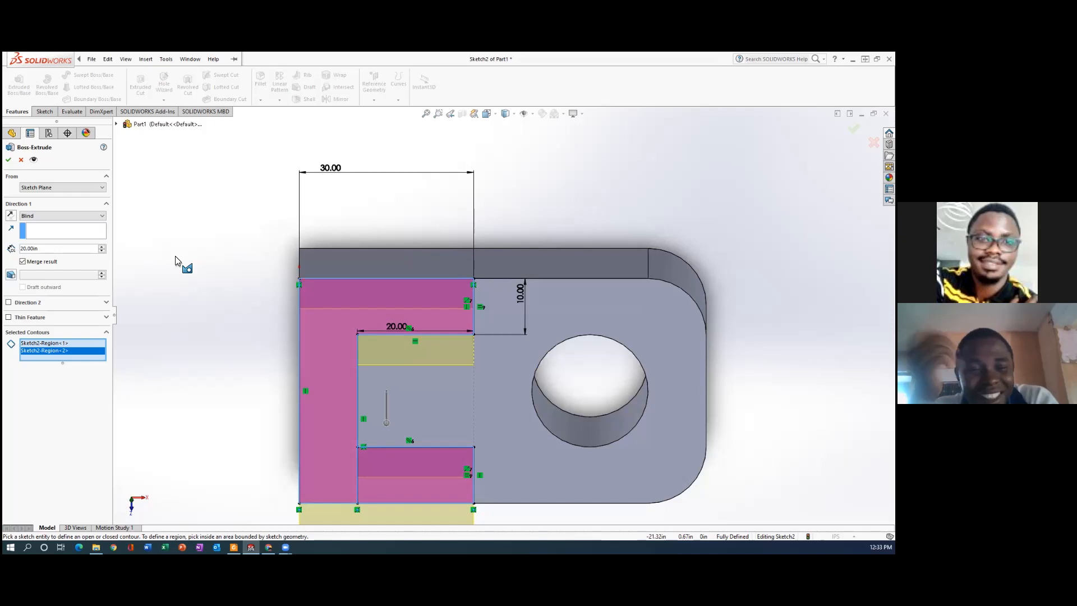
key("Down")
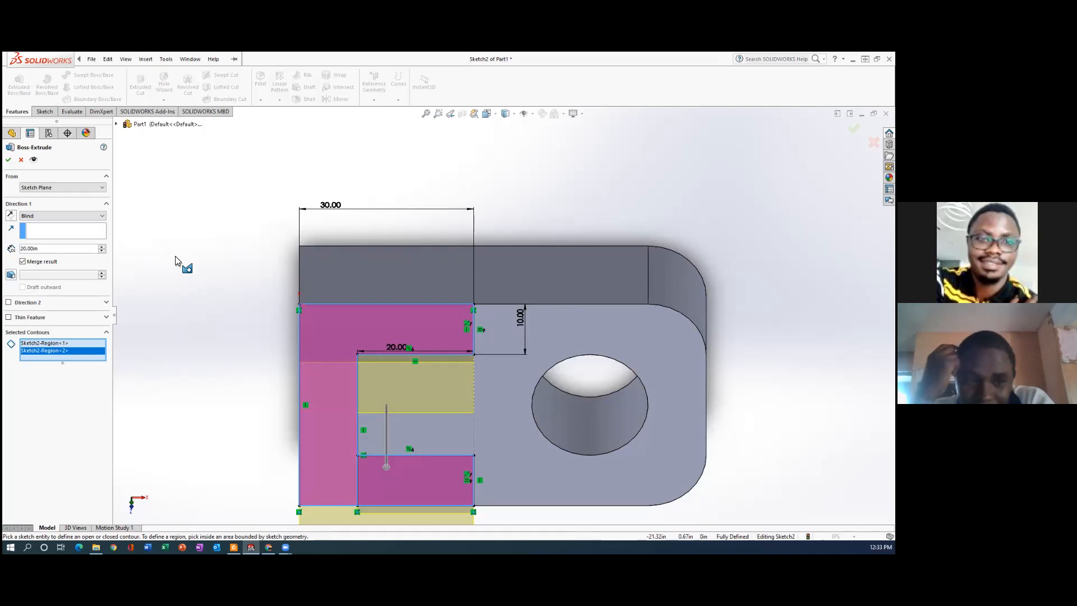
key("Up")
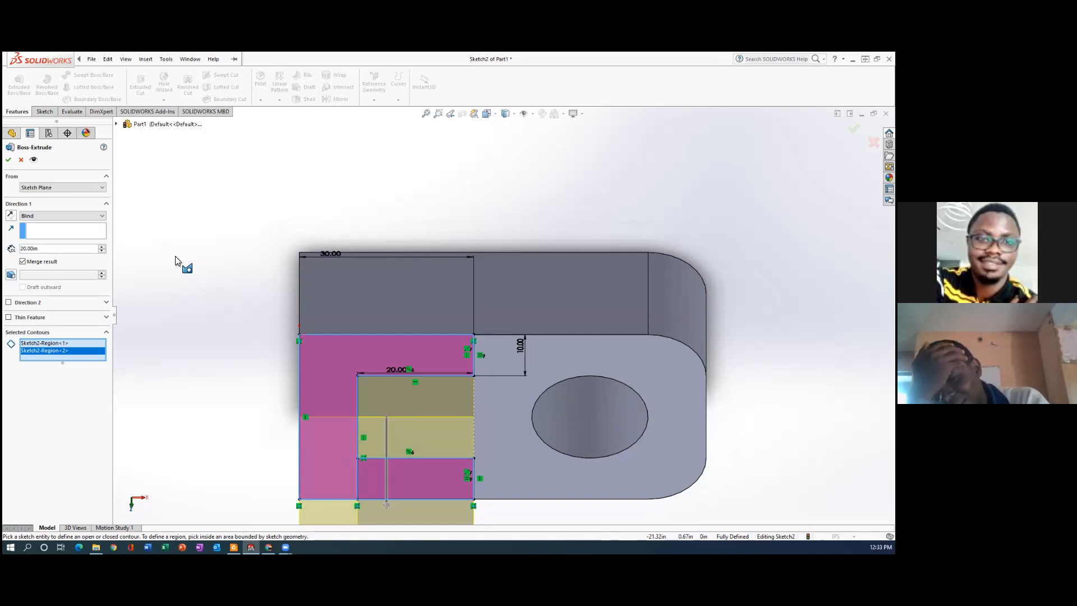
key("Right")
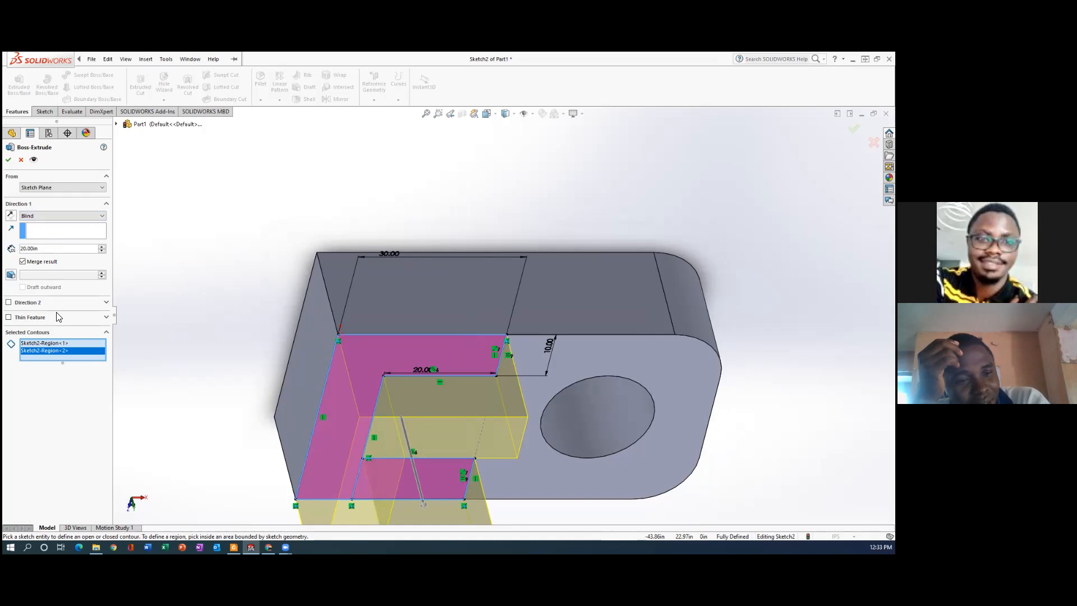
left_click(10, 161)
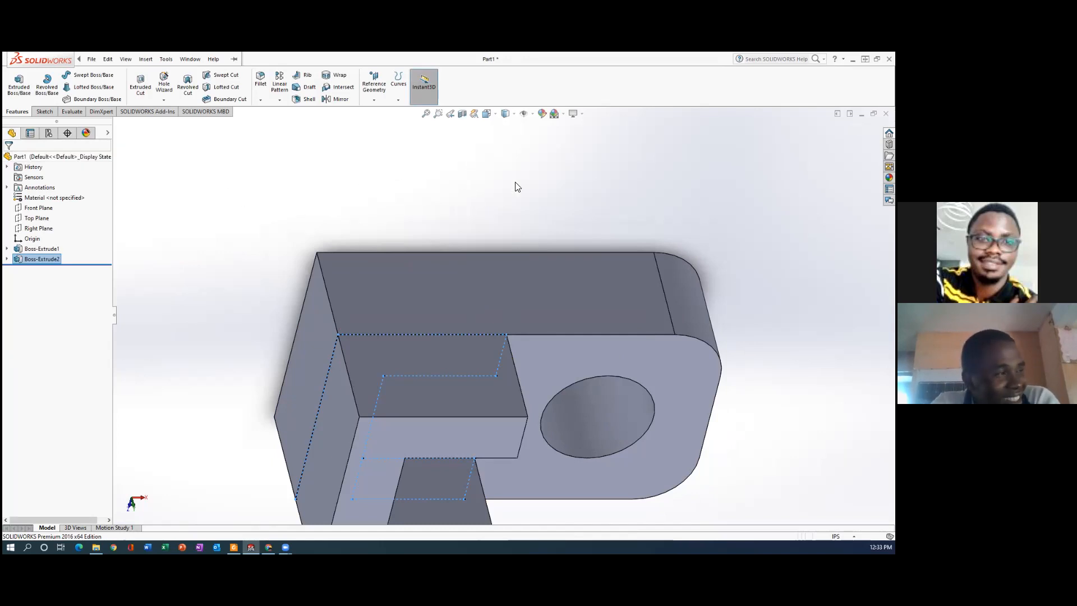
scroll(516, 185, "down", 2)
scroll(517, 184, "up", 3)
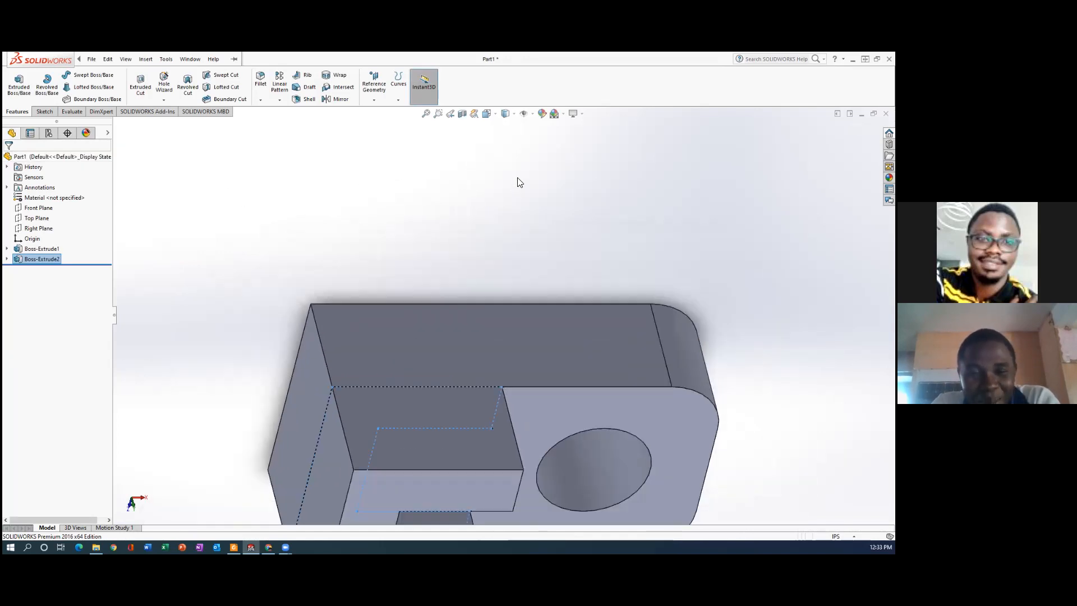
left_click(426, 114)
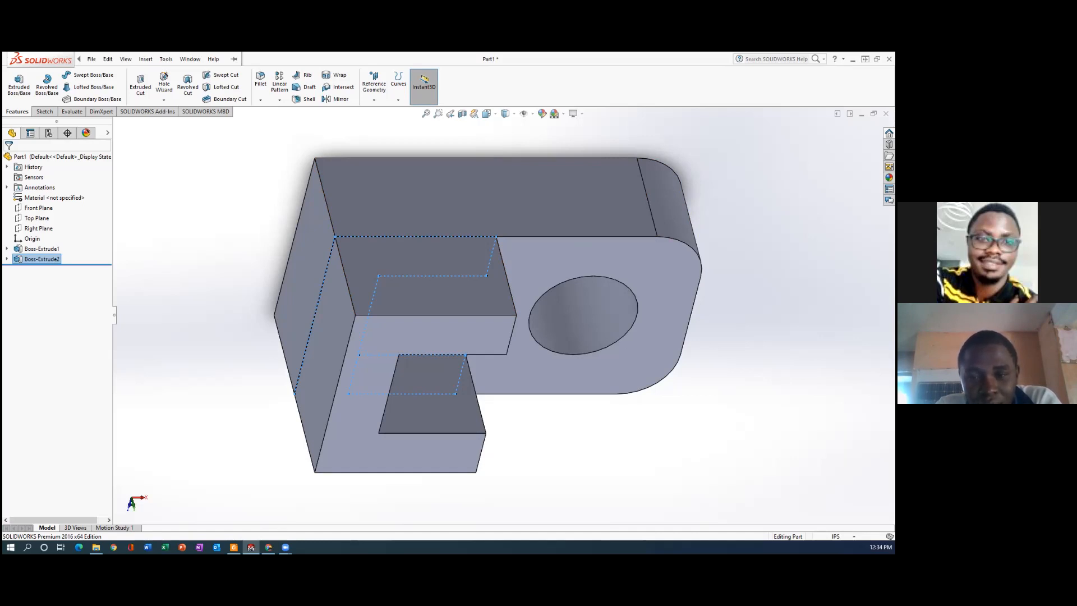
Start a sketch on the L-shaped long side face of the block and orient the view normal to it
middle_click_drag(494, 342, 746, 56)
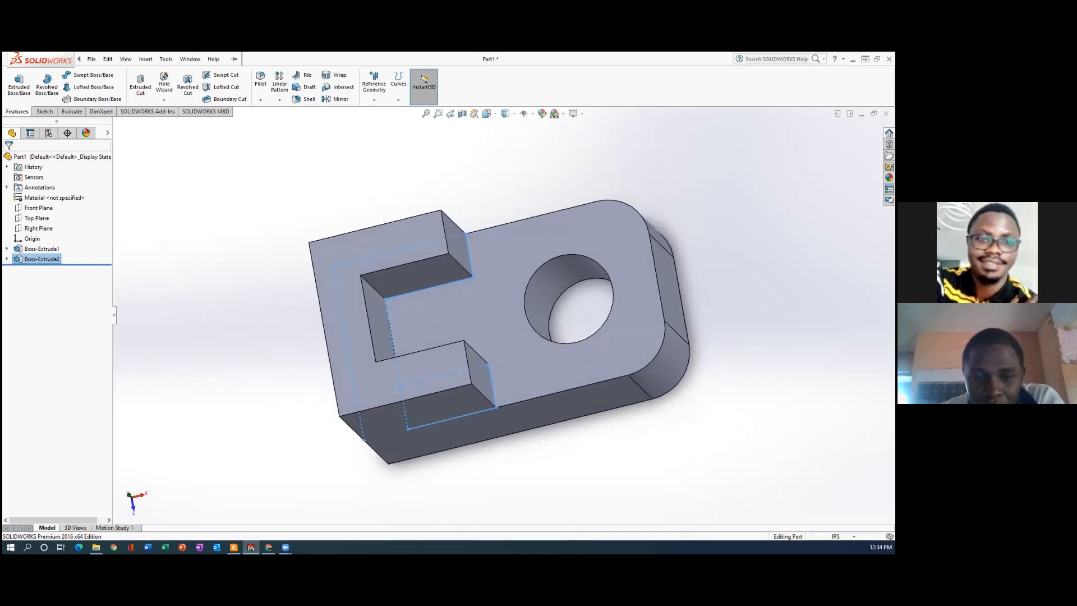
middle_click_drag(505, 319, 503, 258)
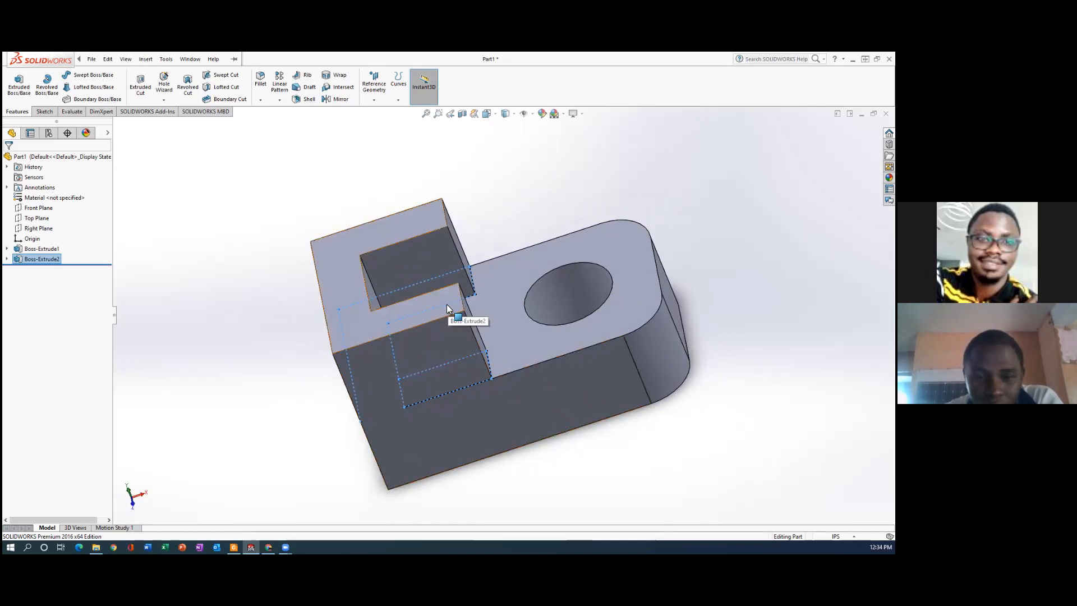
left_click(447, 344)
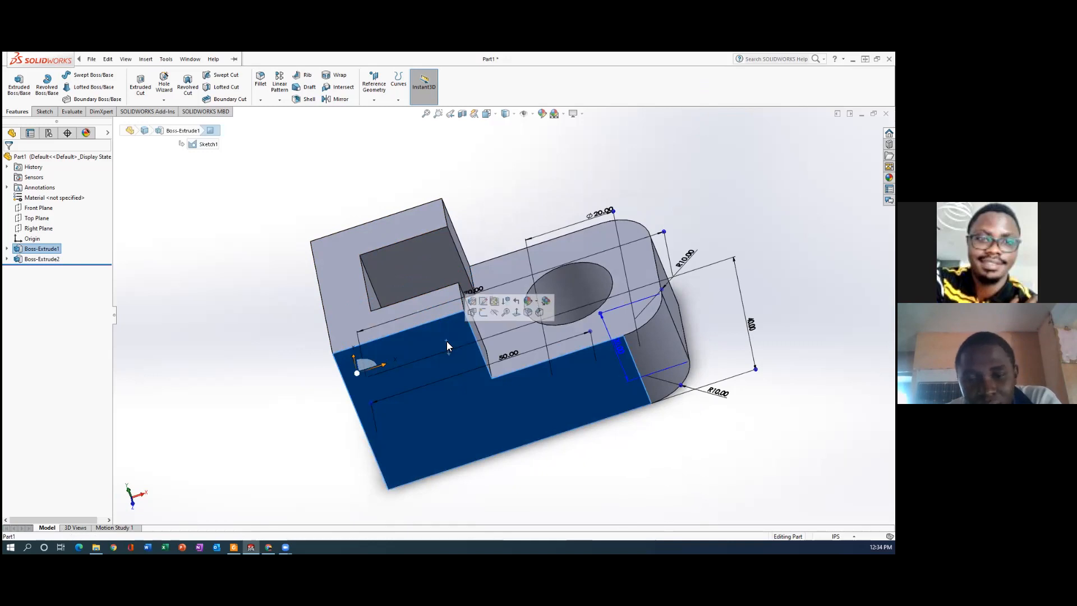
left_click(483, 316)
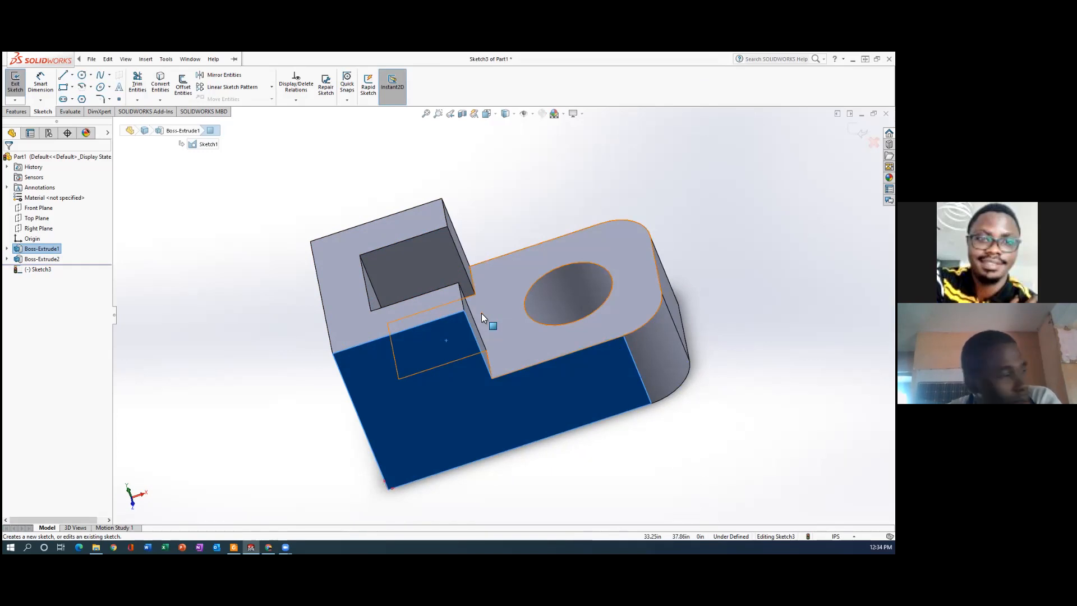
key("space")
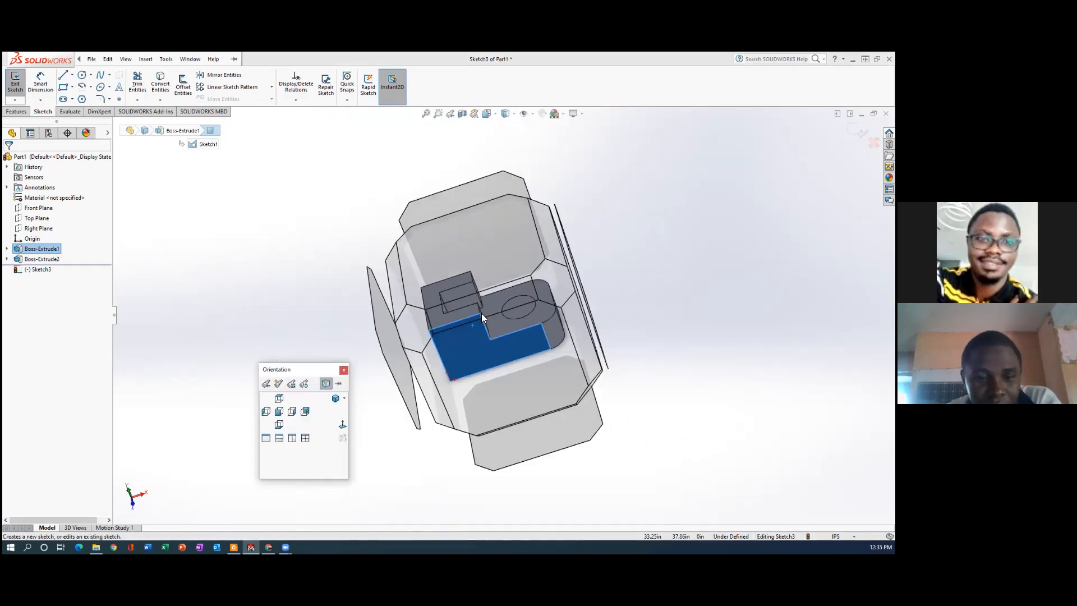
left_click(342, 427)
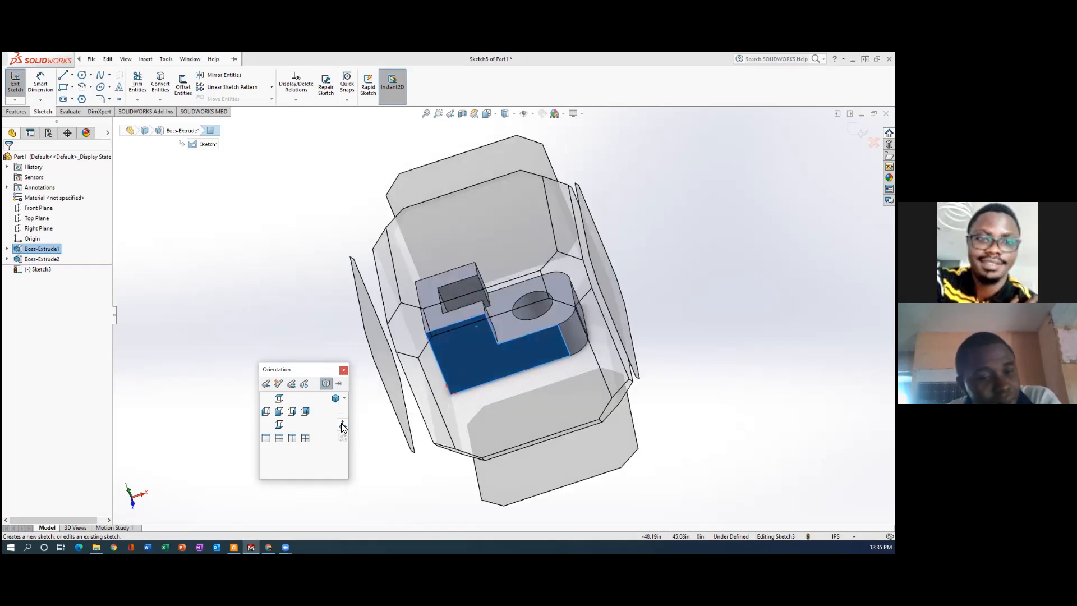
left_click(342, 427)
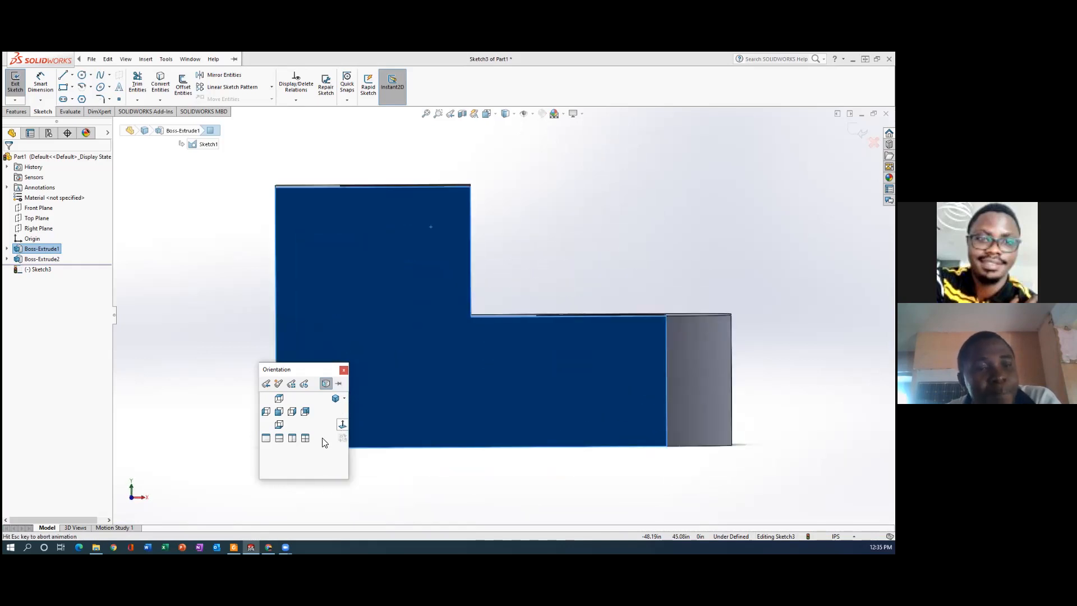
Sketch a vertical line along the raised boss's edge, from its top corner down to the inner corner of the L-shaped face
left_click(73, 75)
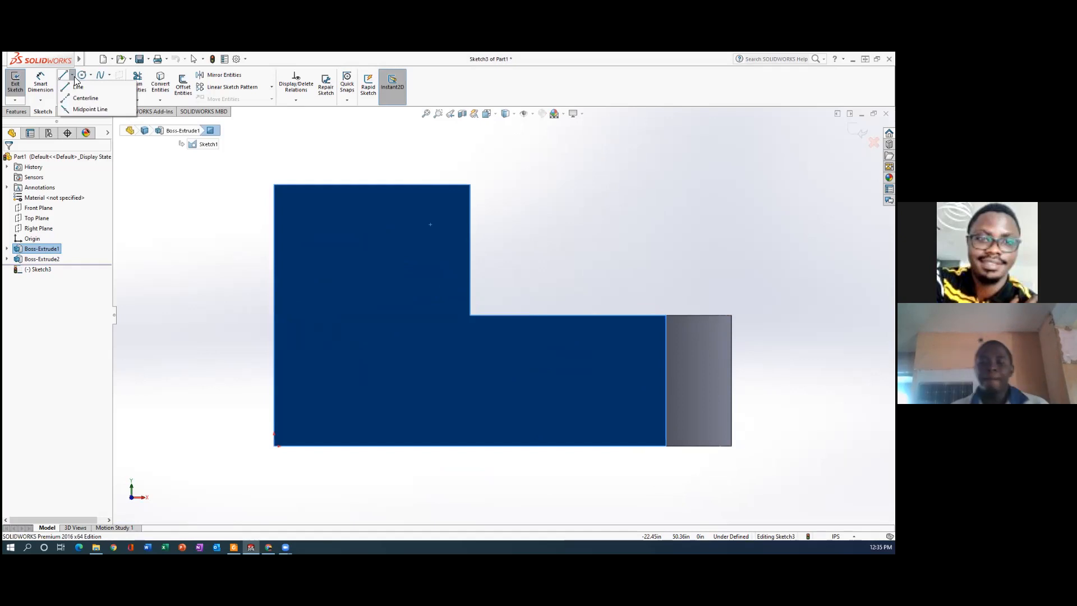
left_click(76, 87)
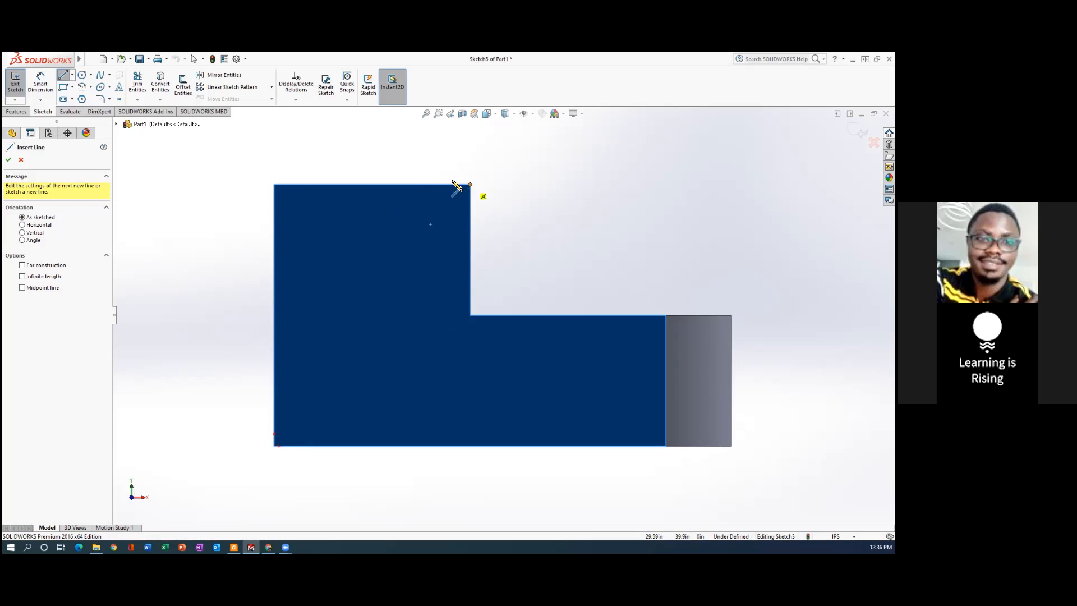
left_click(470, 184)
left_click(471, 315)
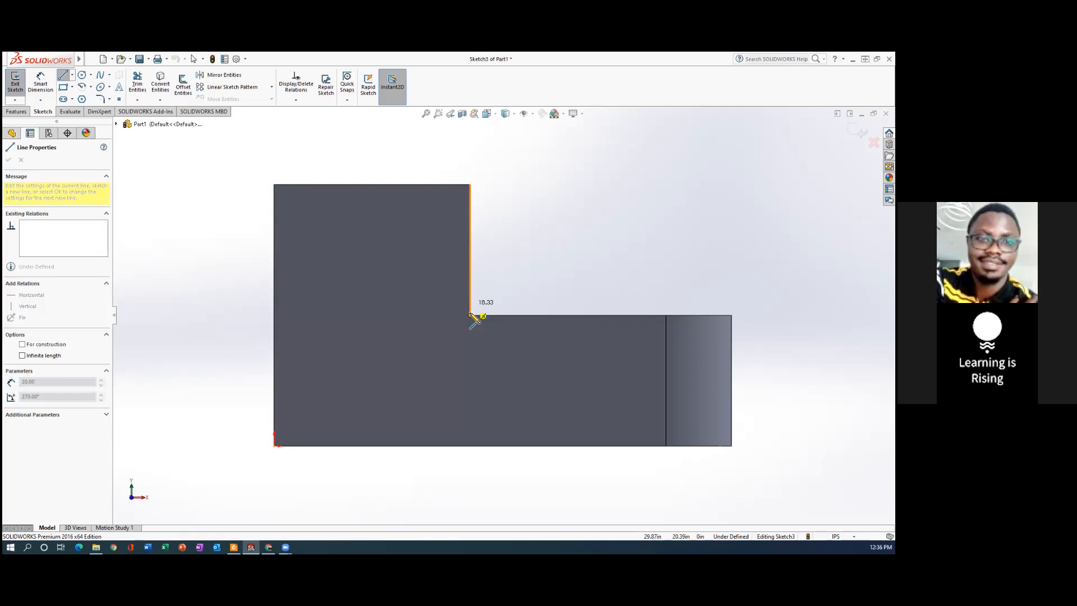
left_click(470, 314)
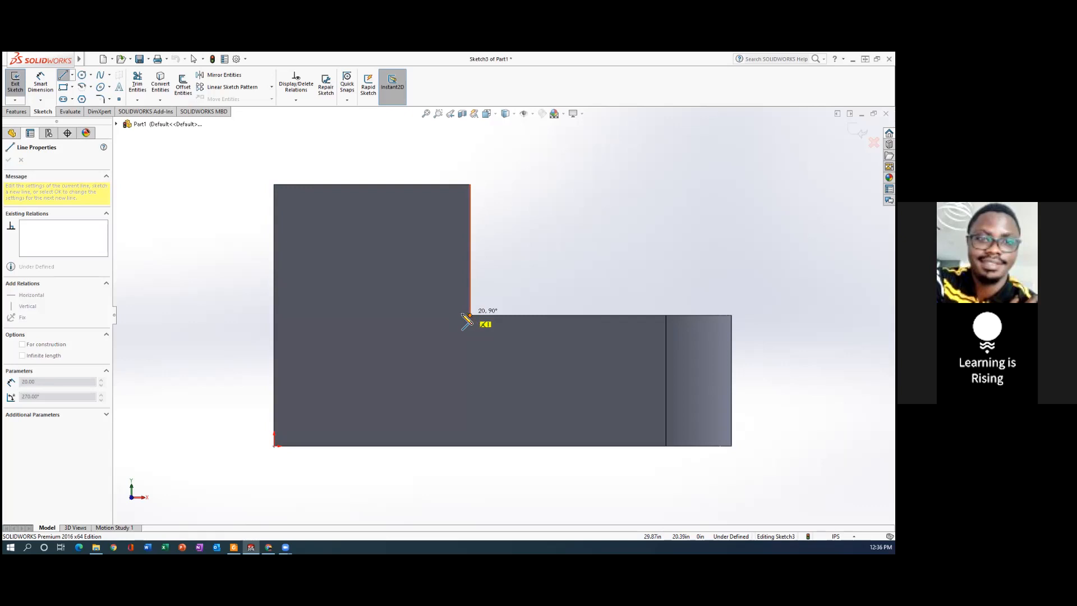
left_click(472, 315)
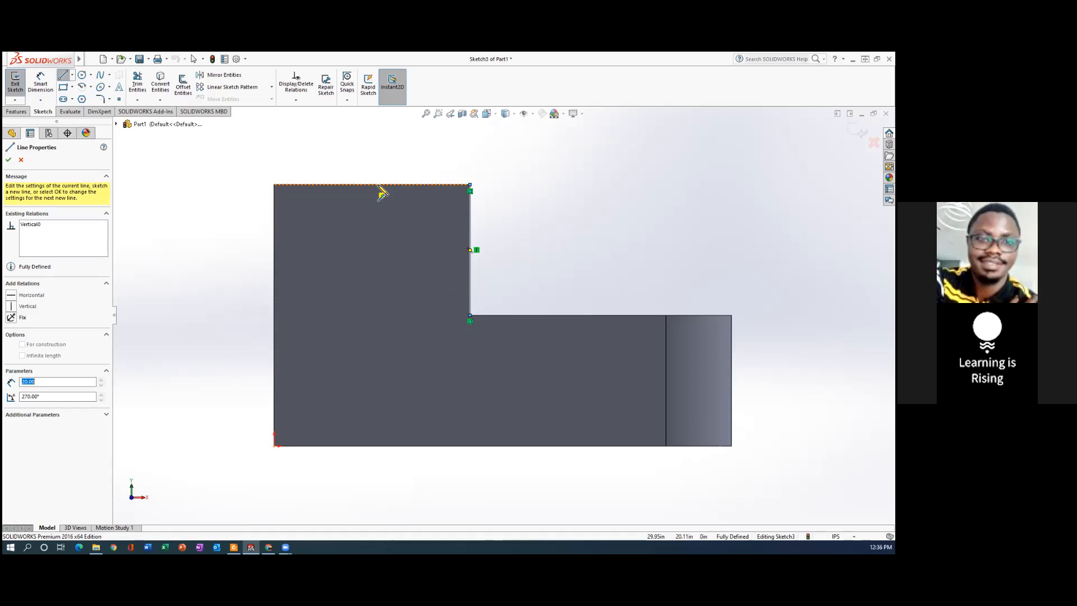
Close the triangle with a slanted line from the inner corner to the boss's top edge and a horizontal line about 10.7 in long
left_click(470, 316)
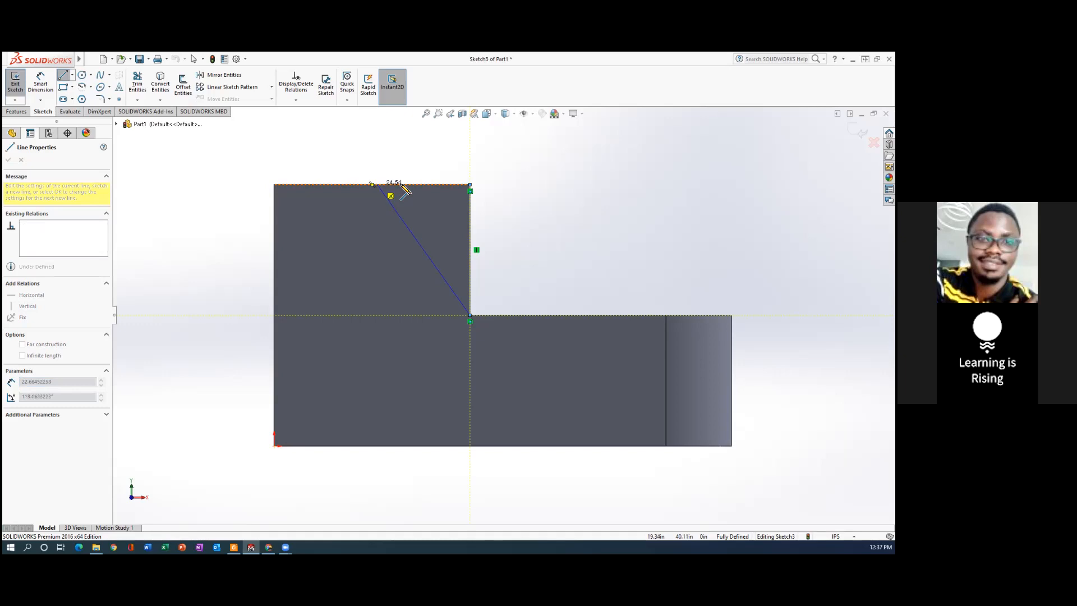
left_click(405, 192)
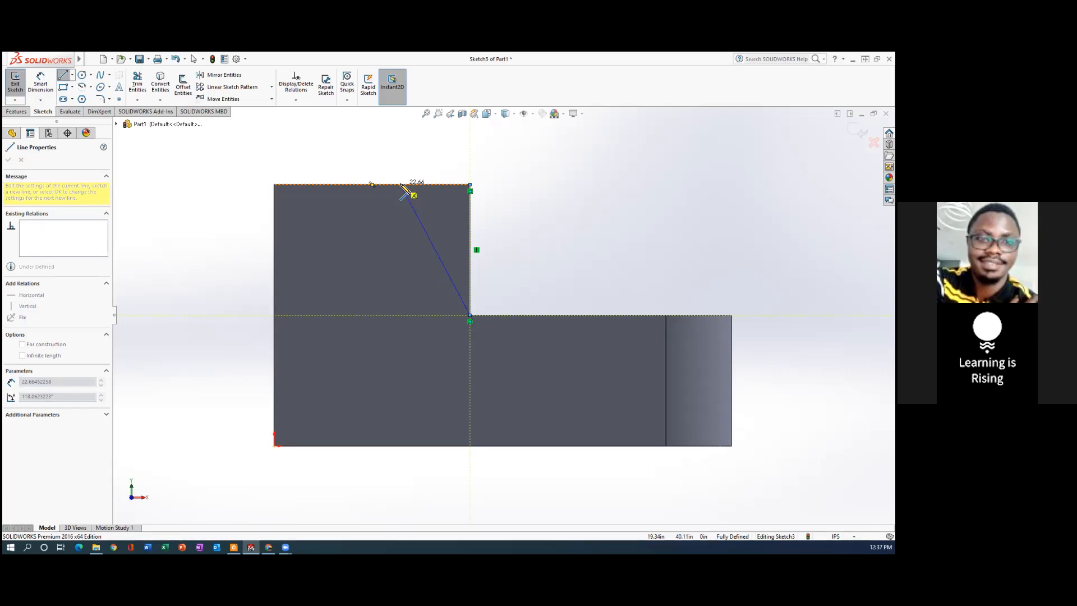
left_click(401, 186)
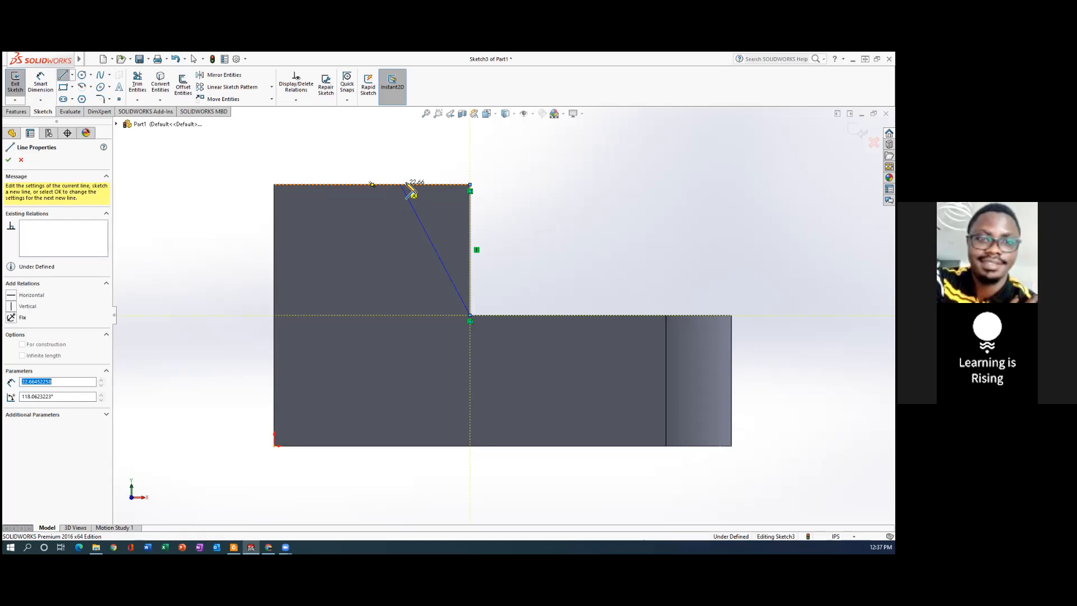
left_click(404, 186)
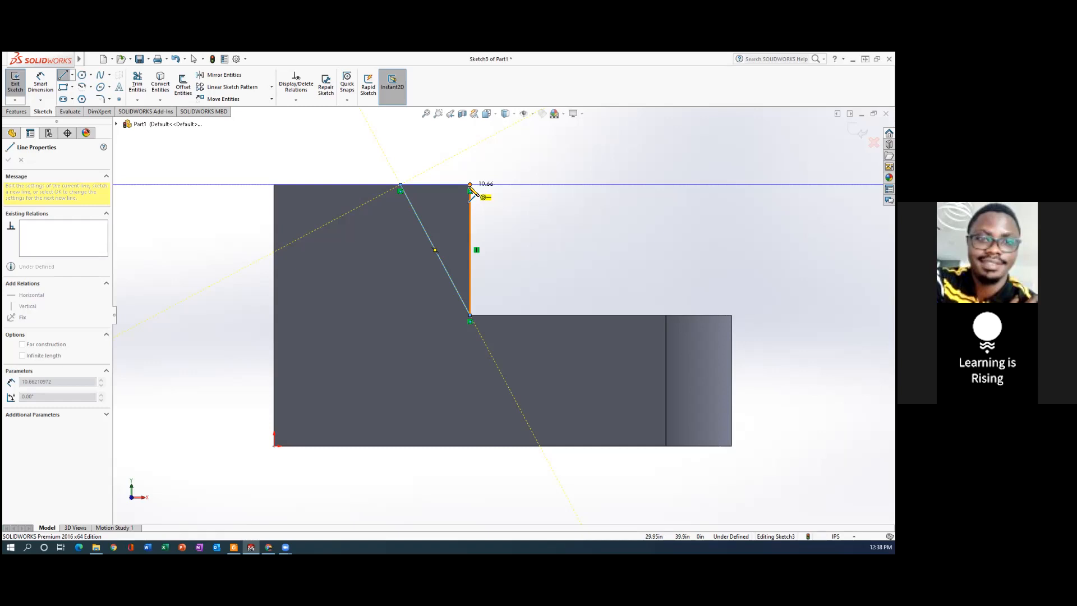
left_click(470, 186)
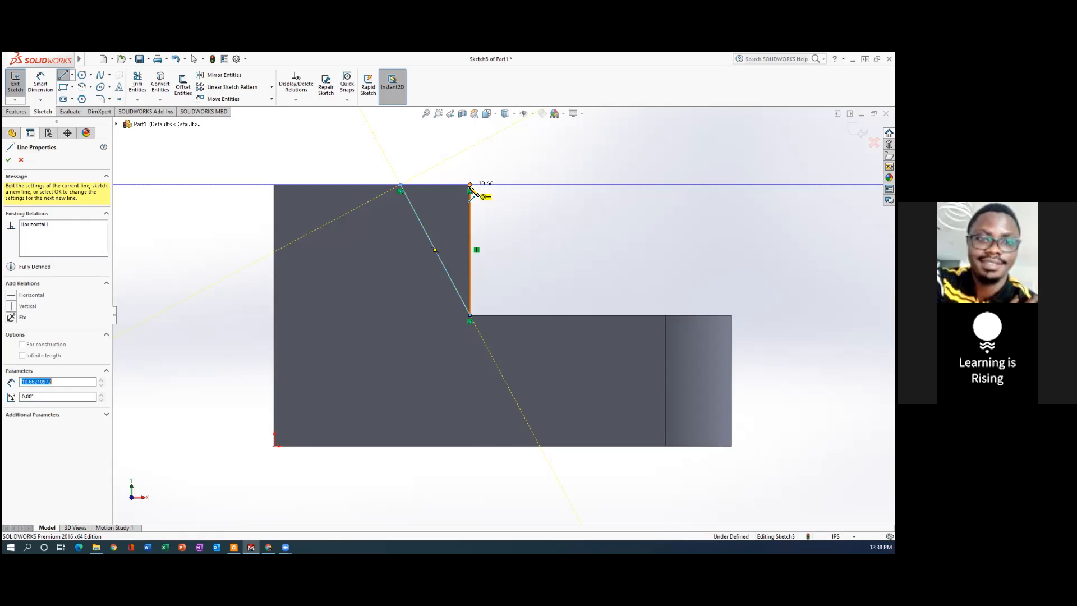
left_click(471, 190)
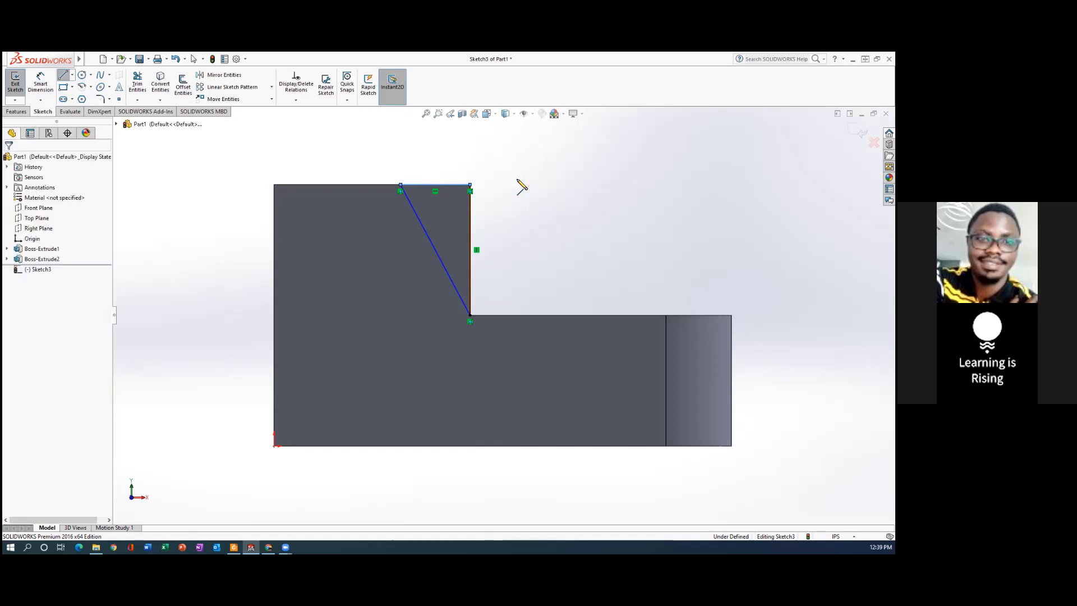
key("Escape")
key("Escape")
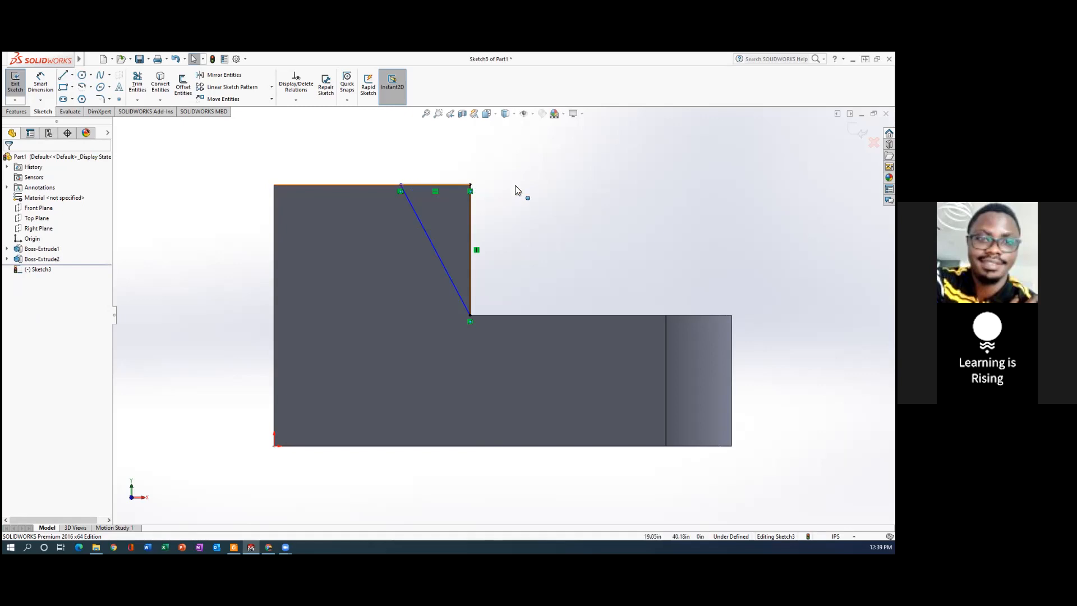
Dimension the triangle's horizontal top line and set its length to 20 in
left_click(41, 83)
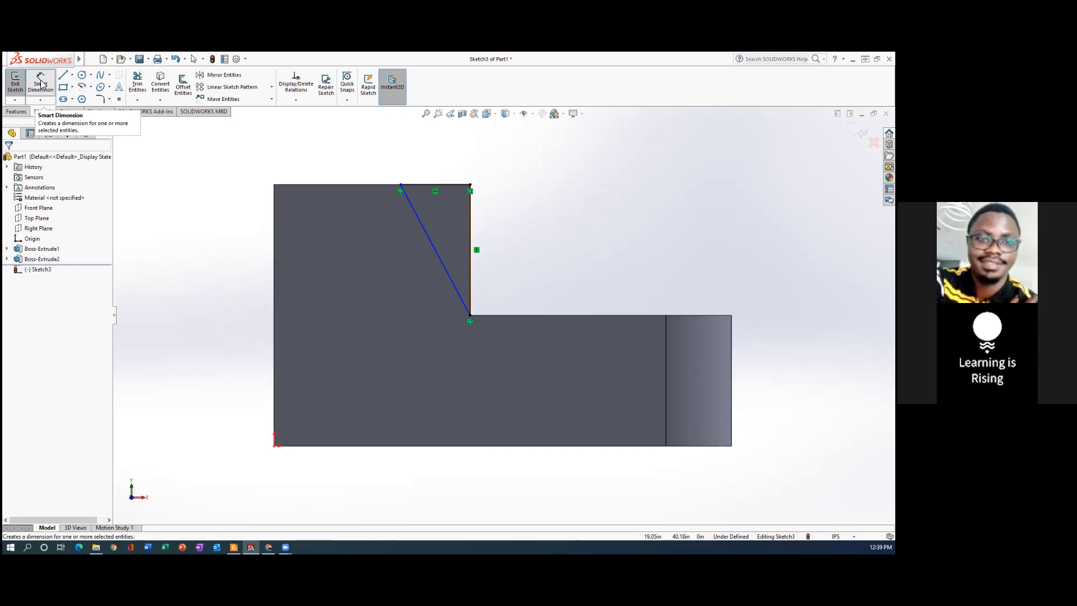
left_click(449, 187)
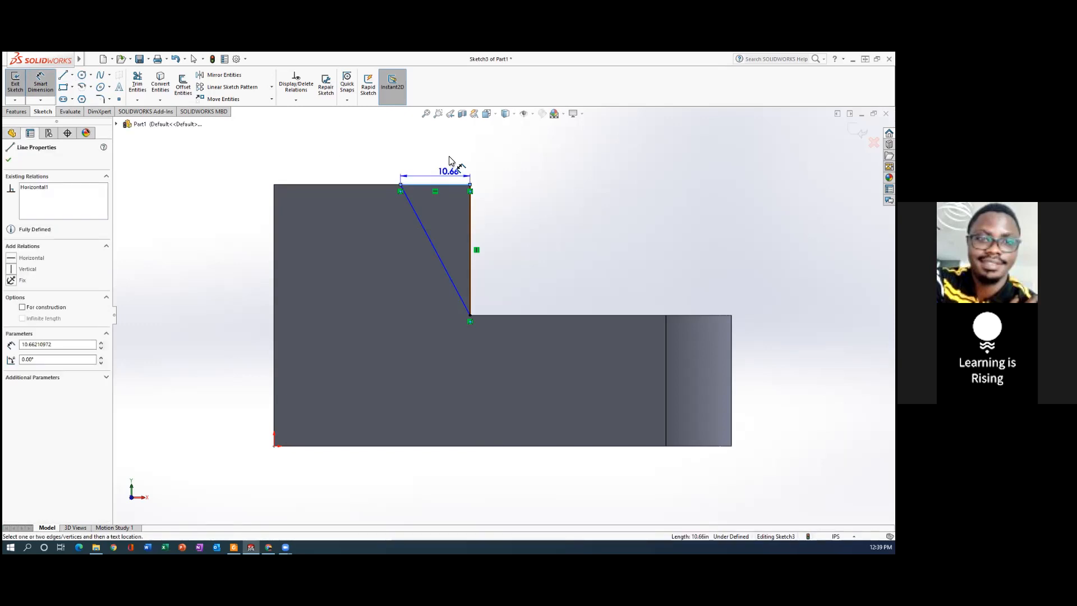
left_click(450, 156)
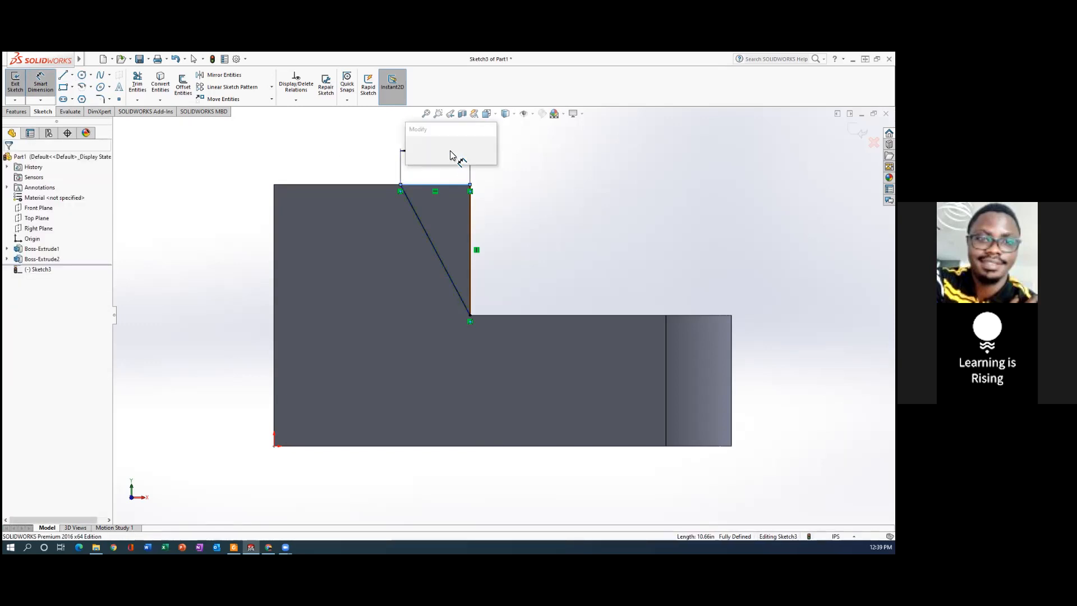
type("20")
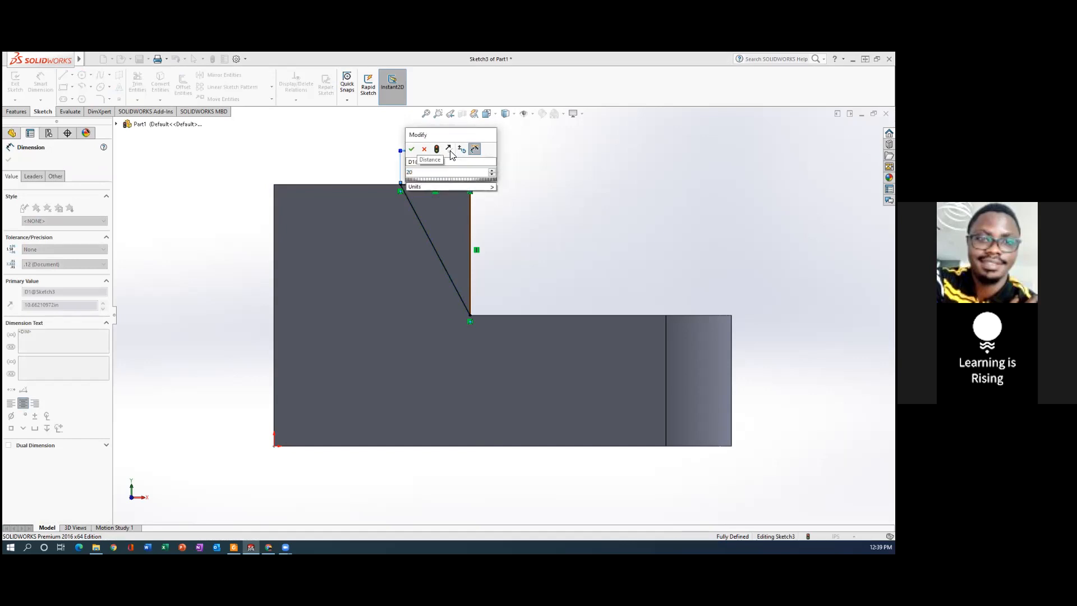
key("Return")
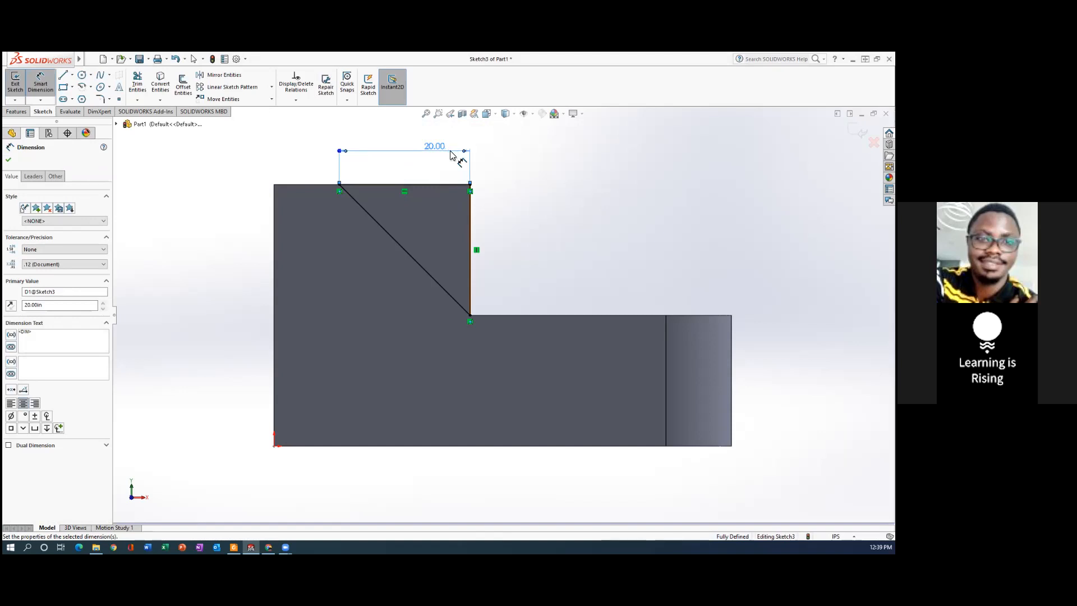
Cut the triangular profile through the near arm of the boss with a blind Extruded Cut 10 in deep
left_click(17, 115)
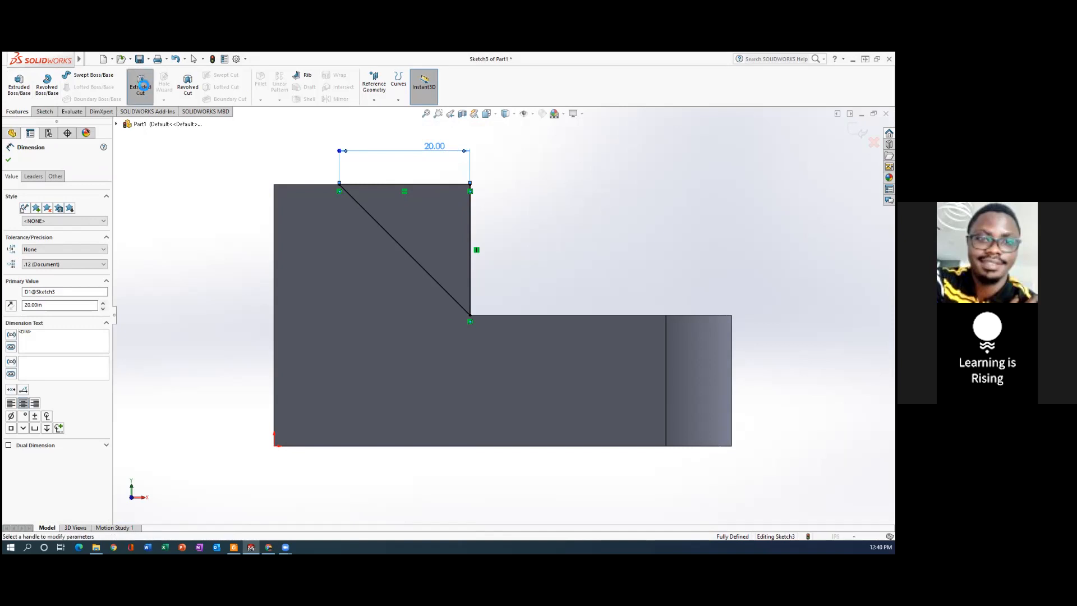
left_click(142, 85)
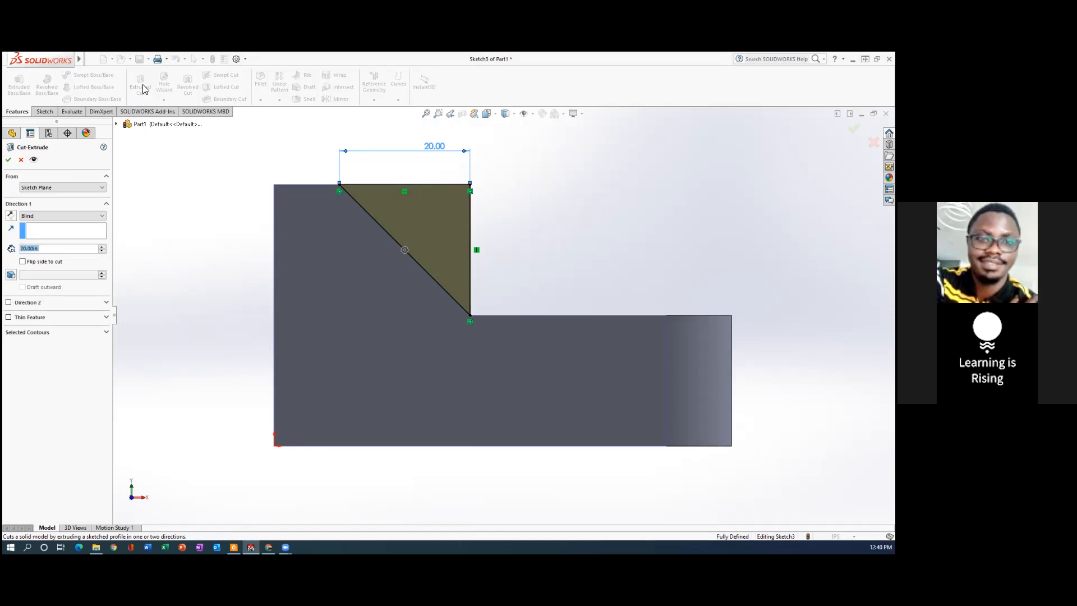
key("Right")
key("Down")
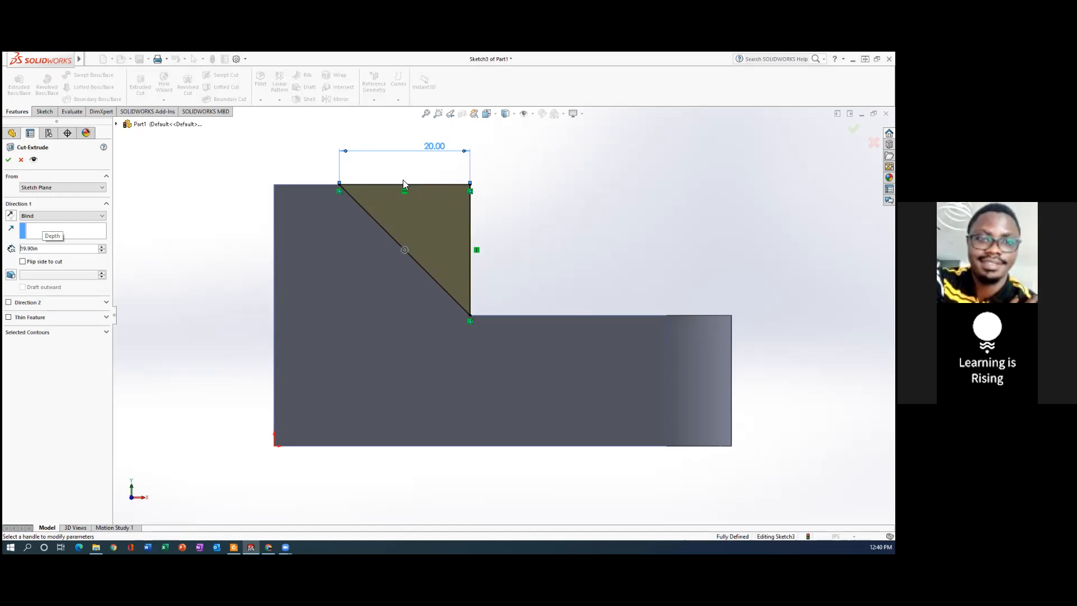
key("Down")
key("Down")
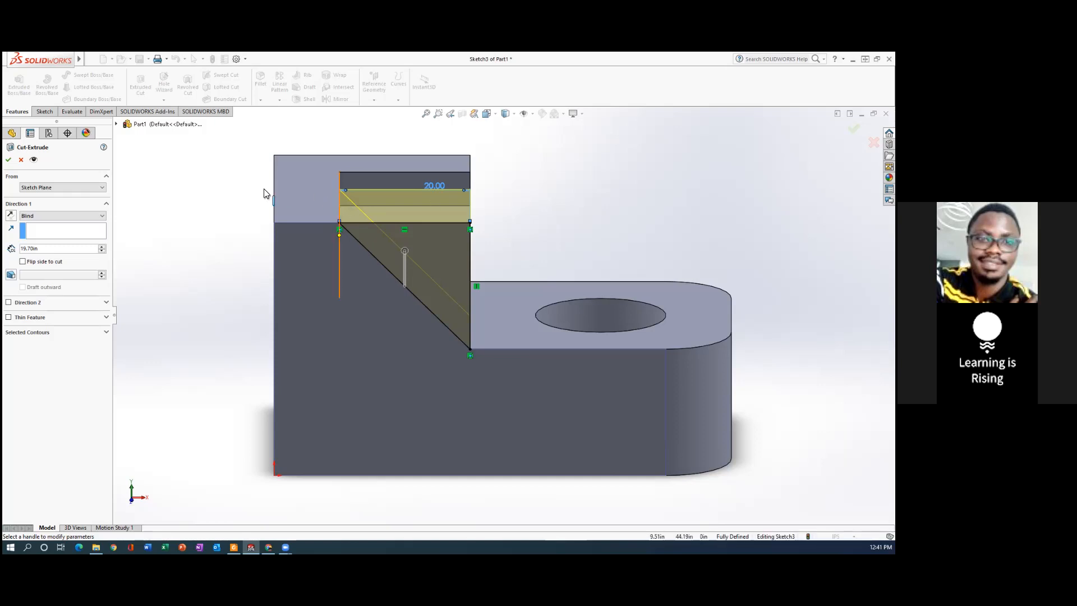
double_click(44, 248)
type("1")
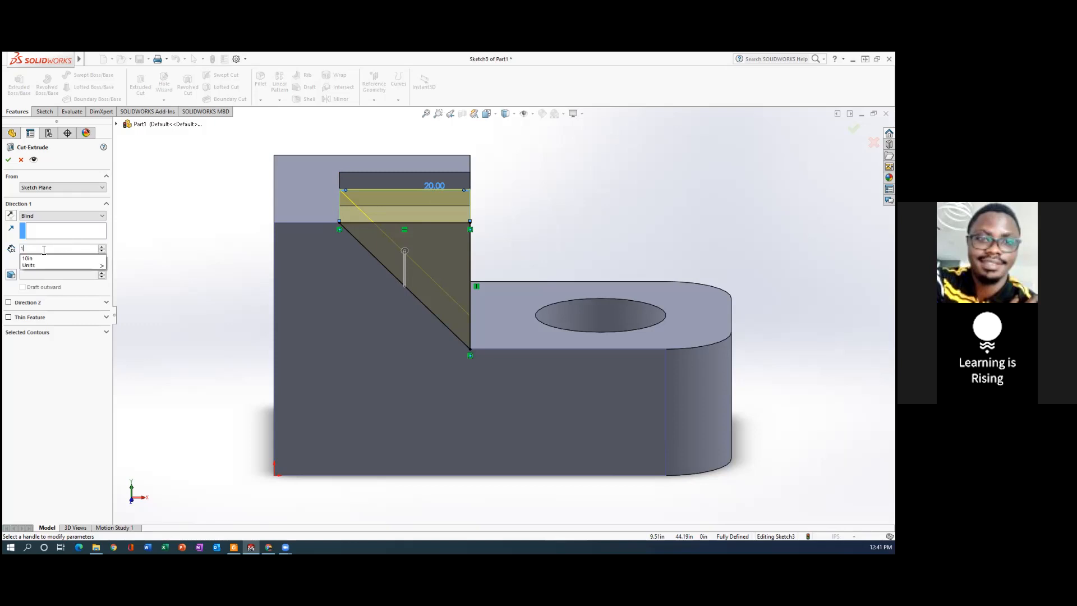
type("0")
key("Return")
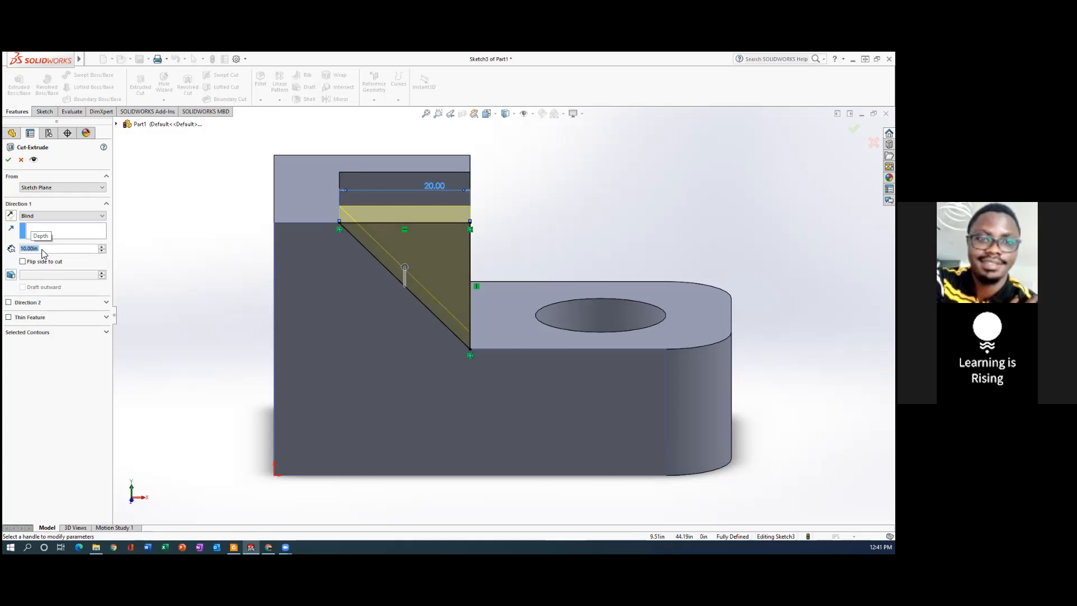
left_click(9, 161)
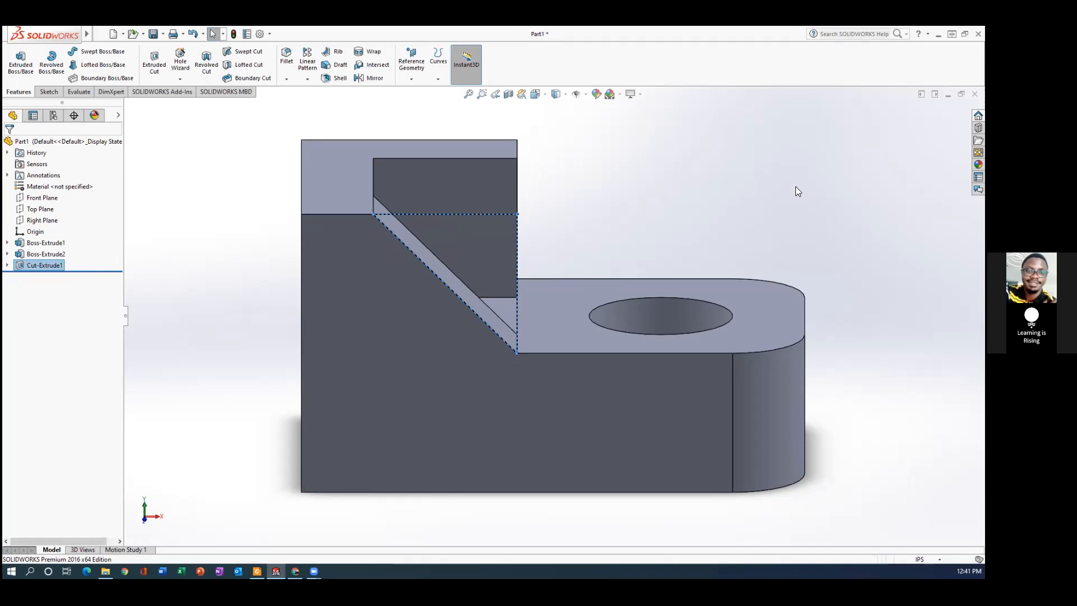
left_click(847, 198)
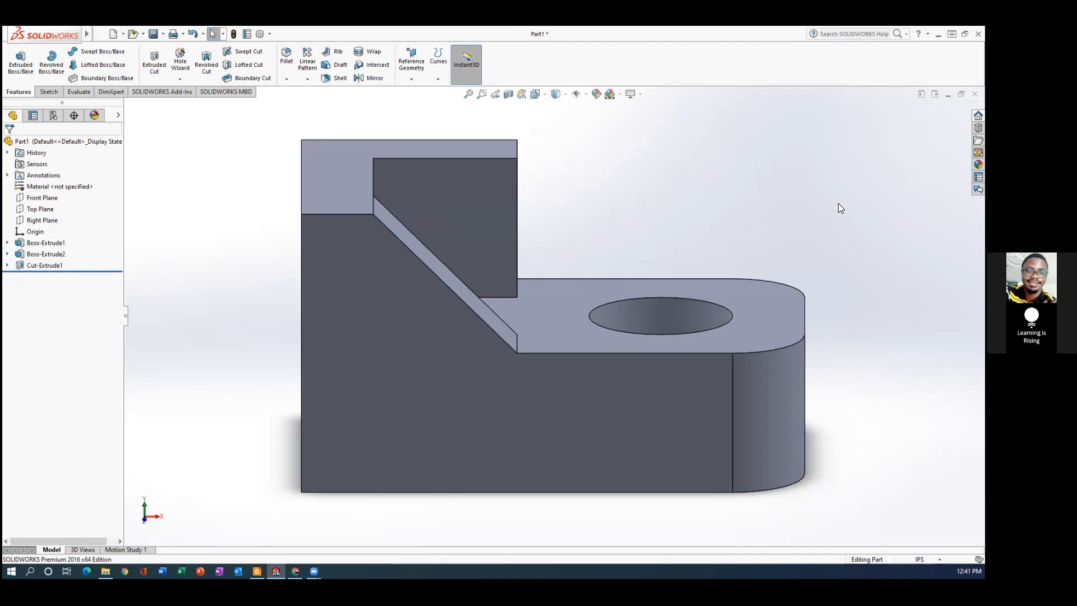
Save the part as class3 in the solid_tutorial folder inside Downloads
scroll(846, 205, "down", 1)
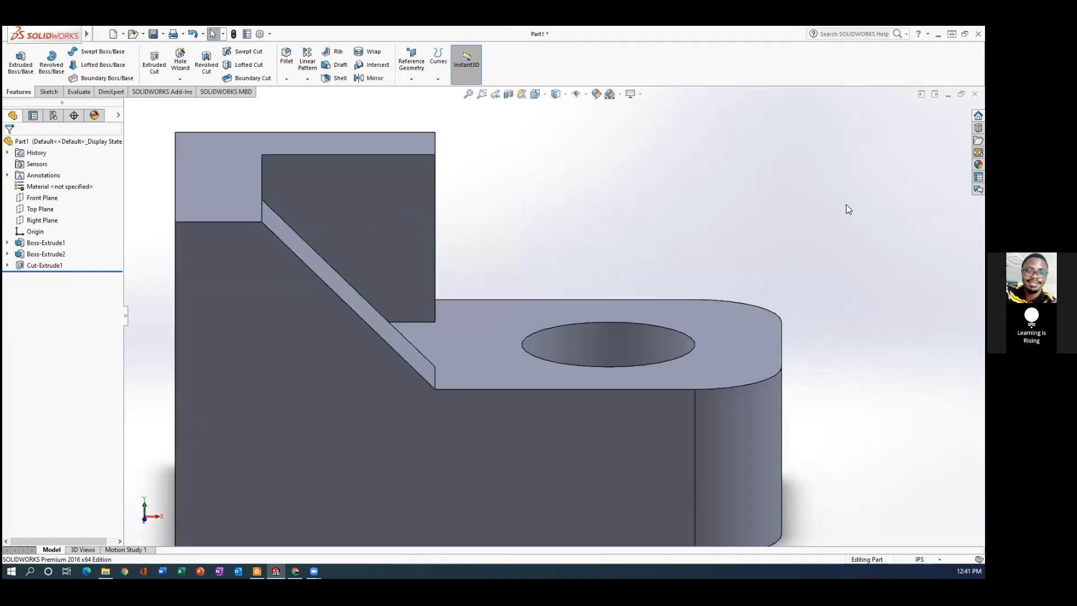
scroll(847, 205, "up", 1)
scroll(847, 209, "up", 1)
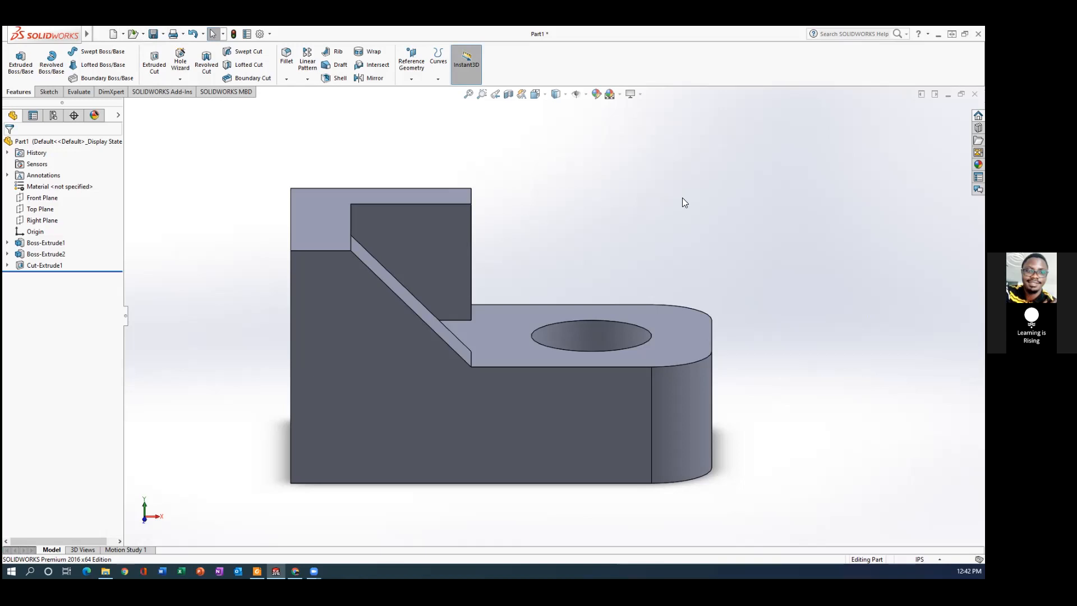
key("ctrl+s")
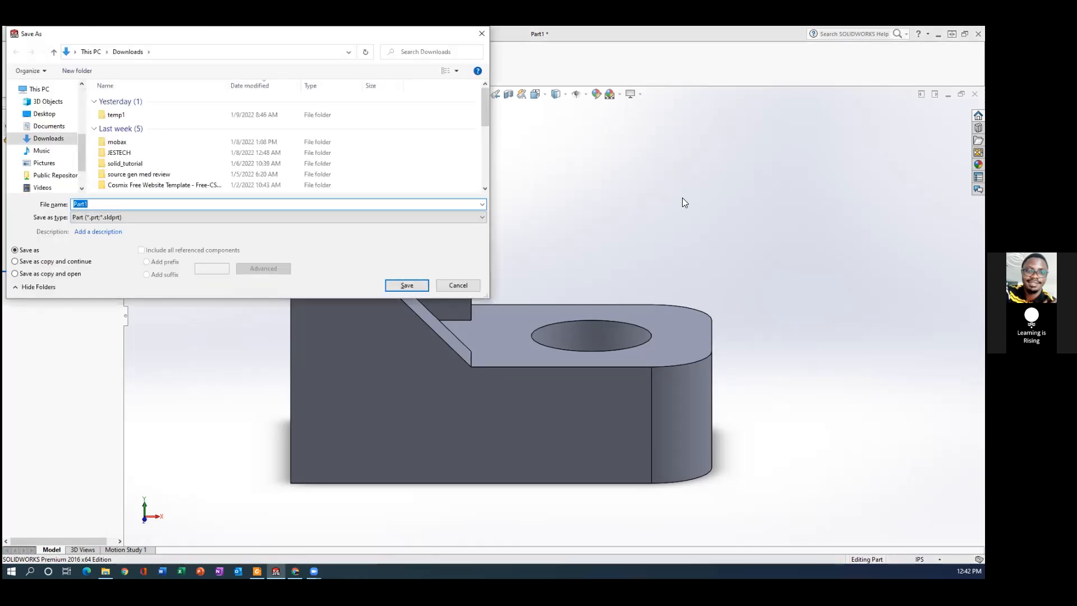
double_click(135, 164)
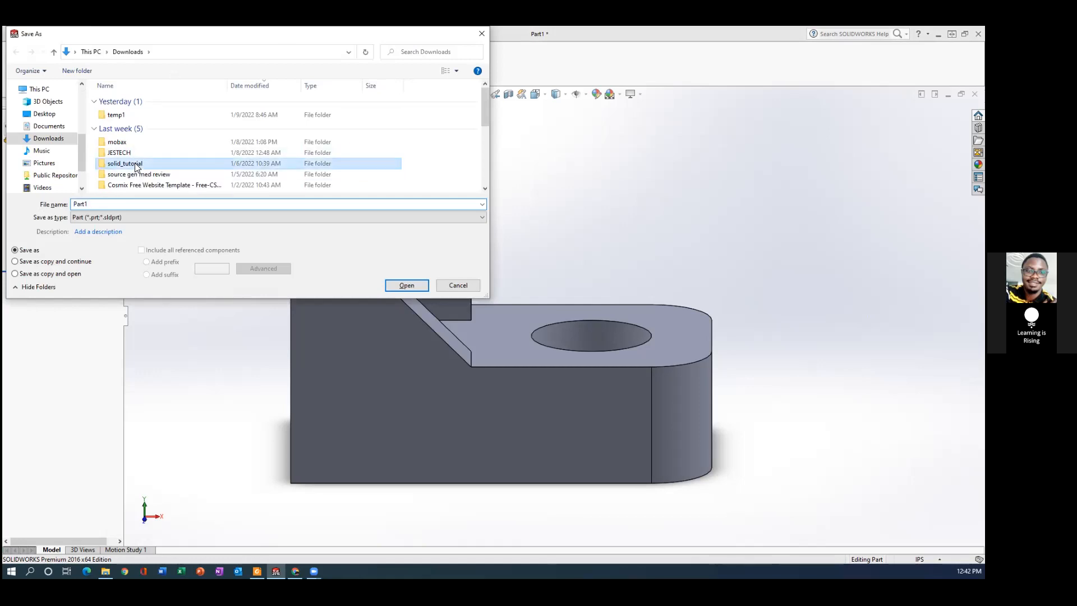
double_click(93, 204)
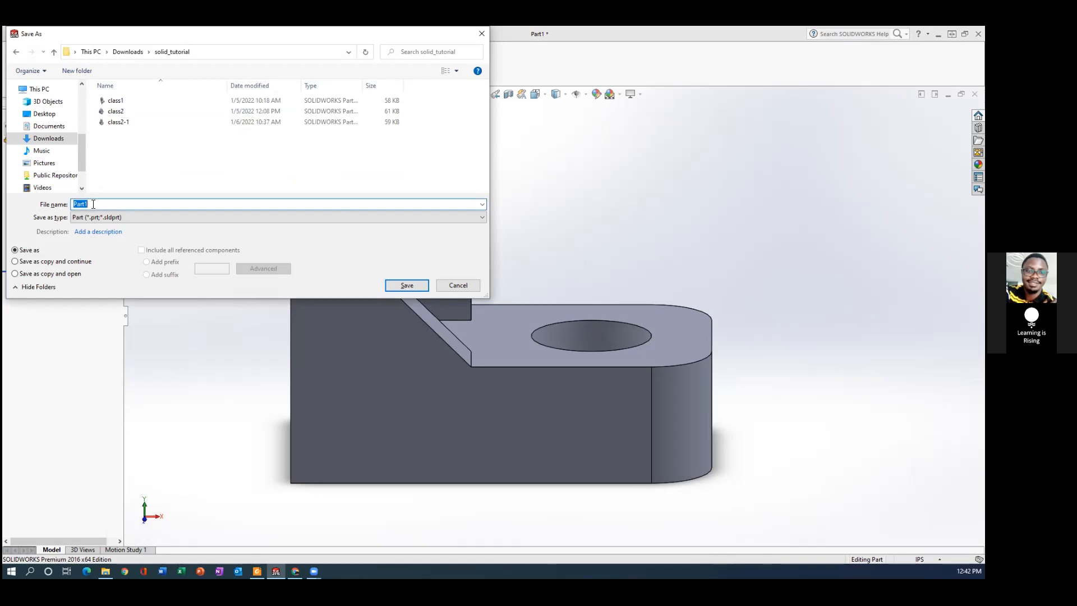
type("class3")
key("BackSpace")
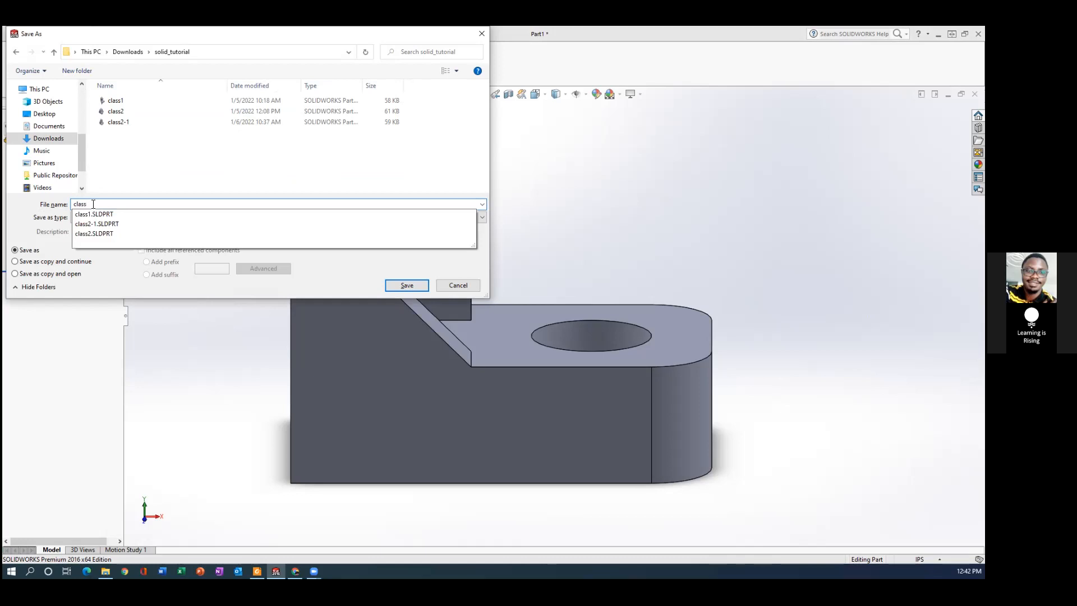
type("3")
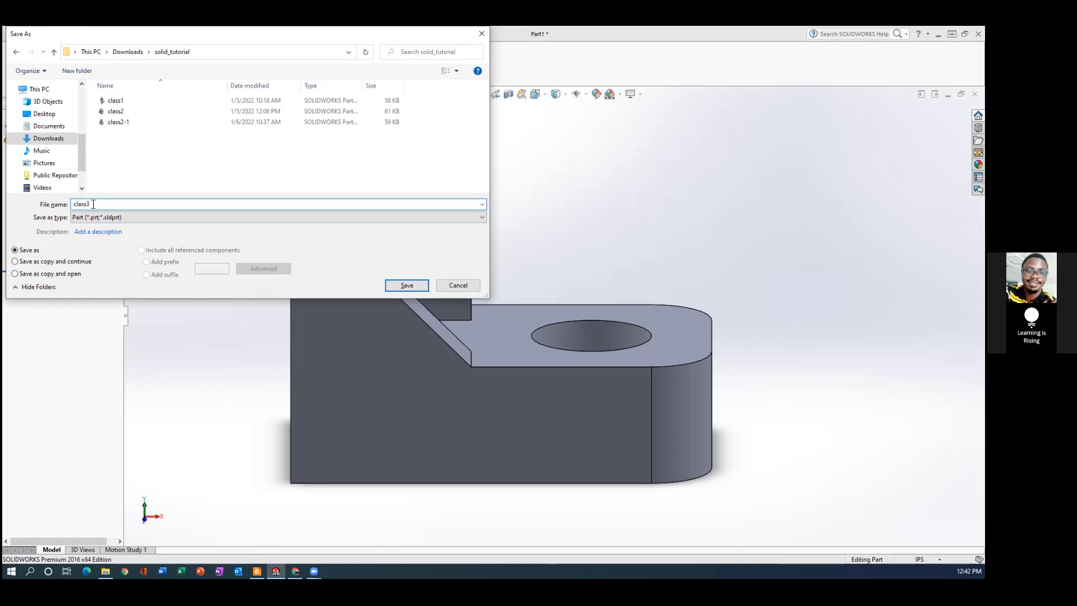
key("Return")
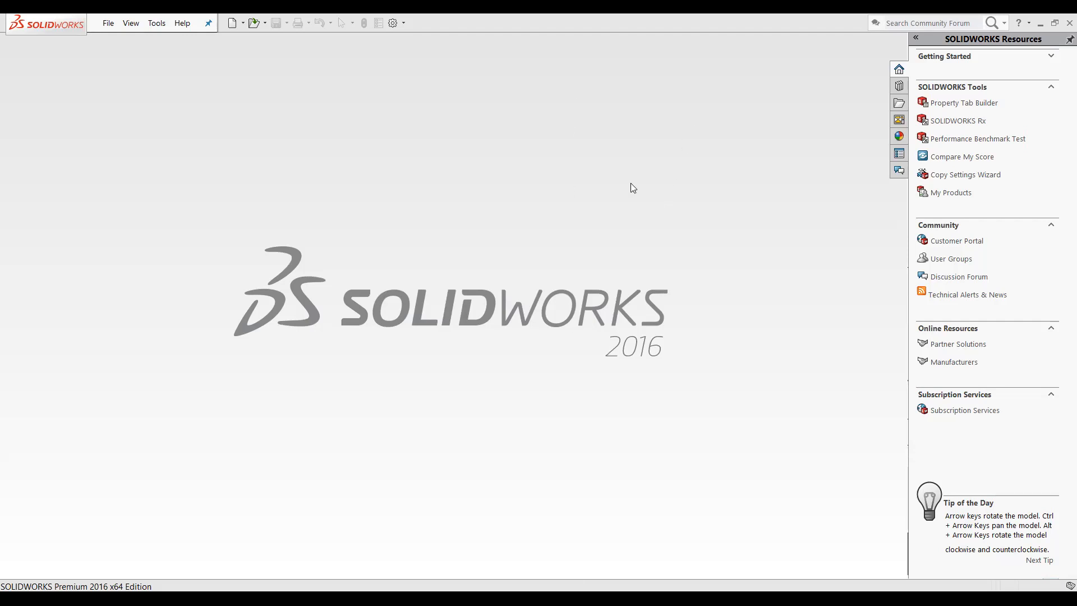
Create a new part document and show its feature tree
left_click(233, 26)
left_click(452, 452)
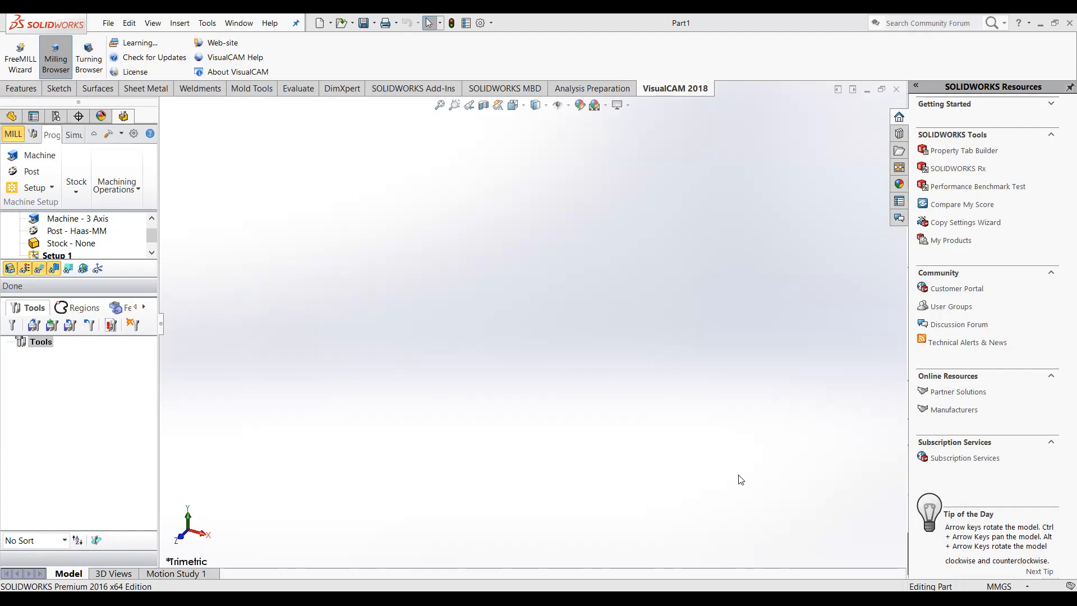
left_click(11, 116)
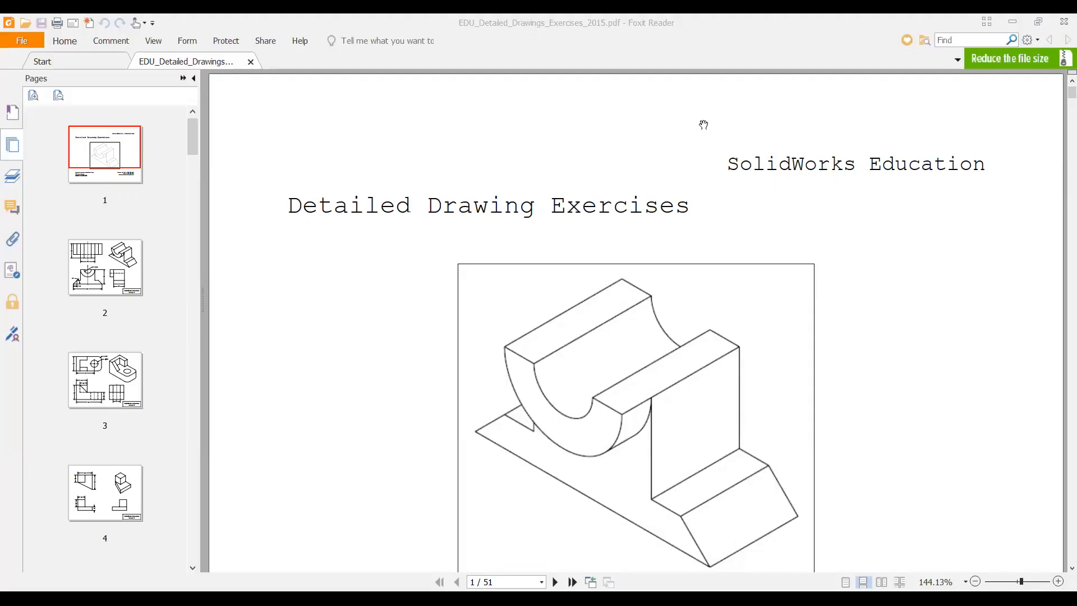
Switch to Foxit Reader and examine the dimensioned views on page 2 of the EDU_Detailed_Drawings_Exercises_2015 PDF
left_click(631, 287)
scroll(631, 287, "down", 18)
scroll(631, 287, "down", 2)
scroll(631, 287, "up", 3)
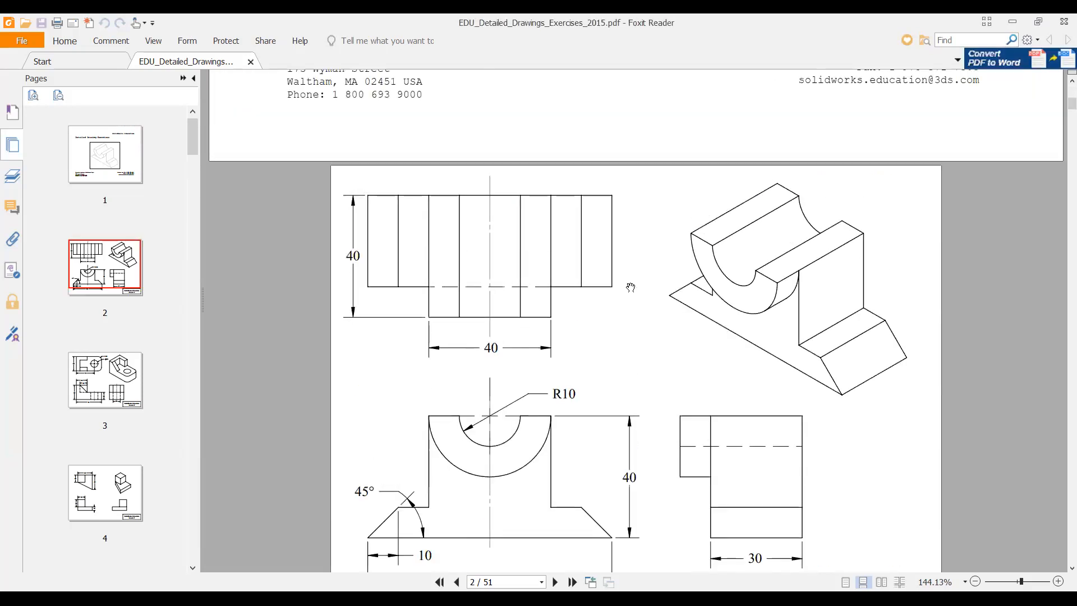
scroll(631, 287, "down", 1)
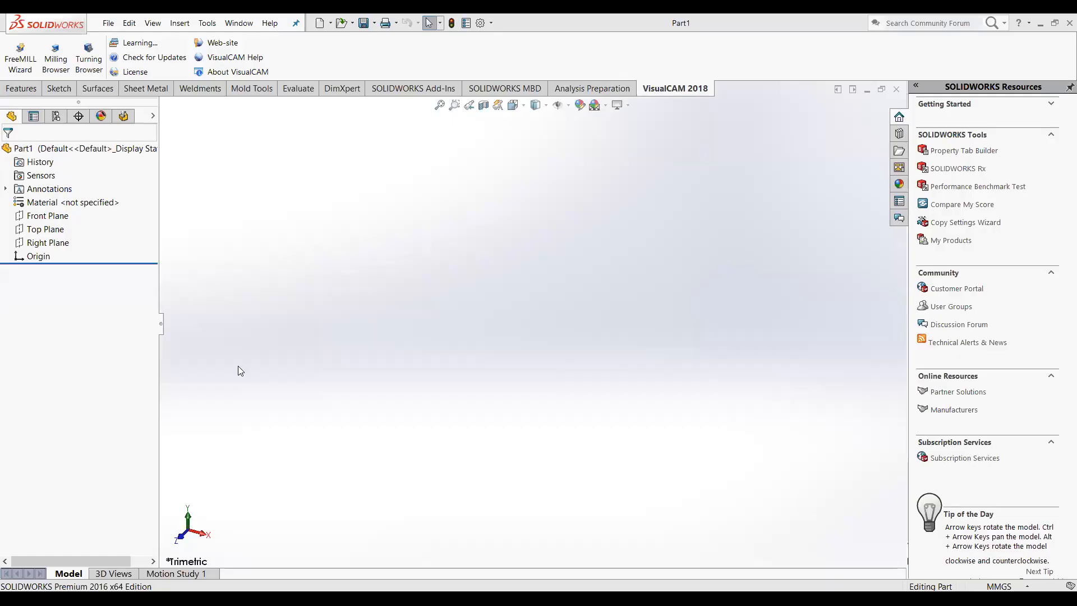
In SOLIDWORKS, start a sketch on the Front Plane and draw a horizontal midpoint line extending about 77 mm each side of the origin
left_click(15, 89)
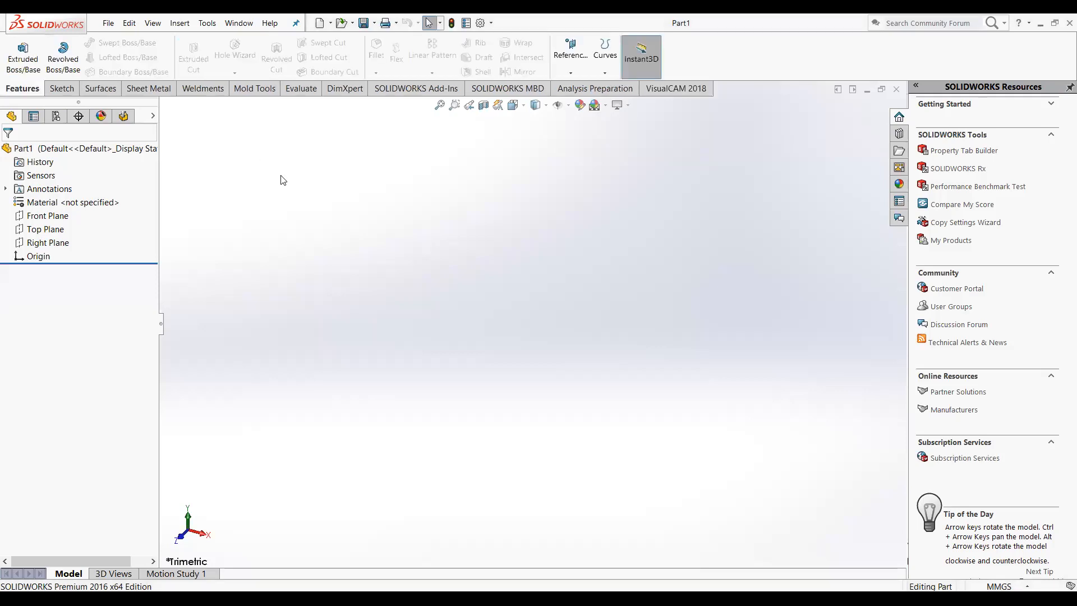
left_click(40, 216)
left_click(37, 208)
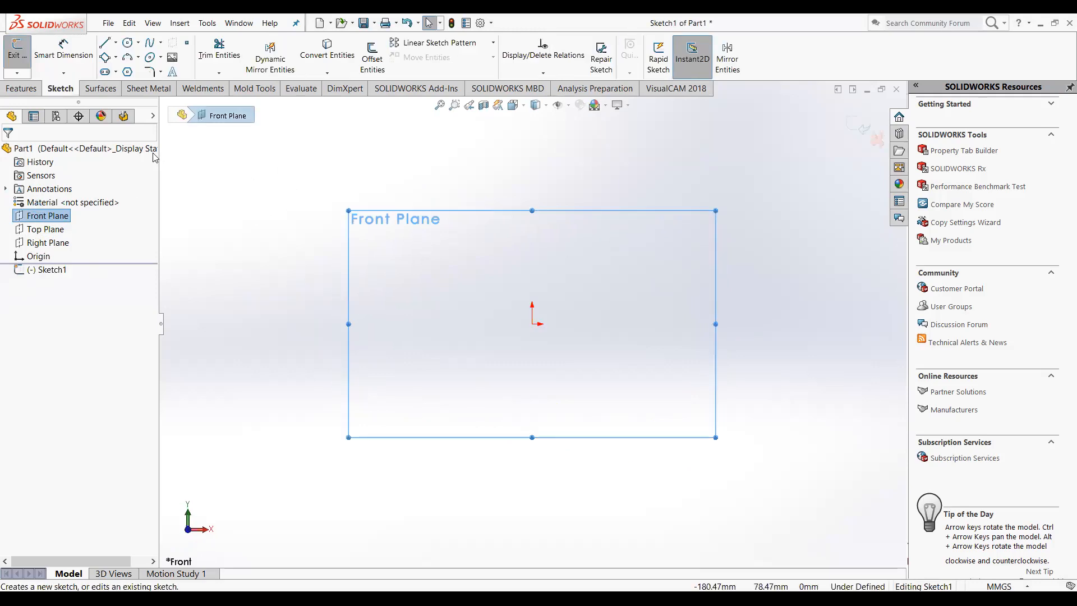
left_click(115, 43)
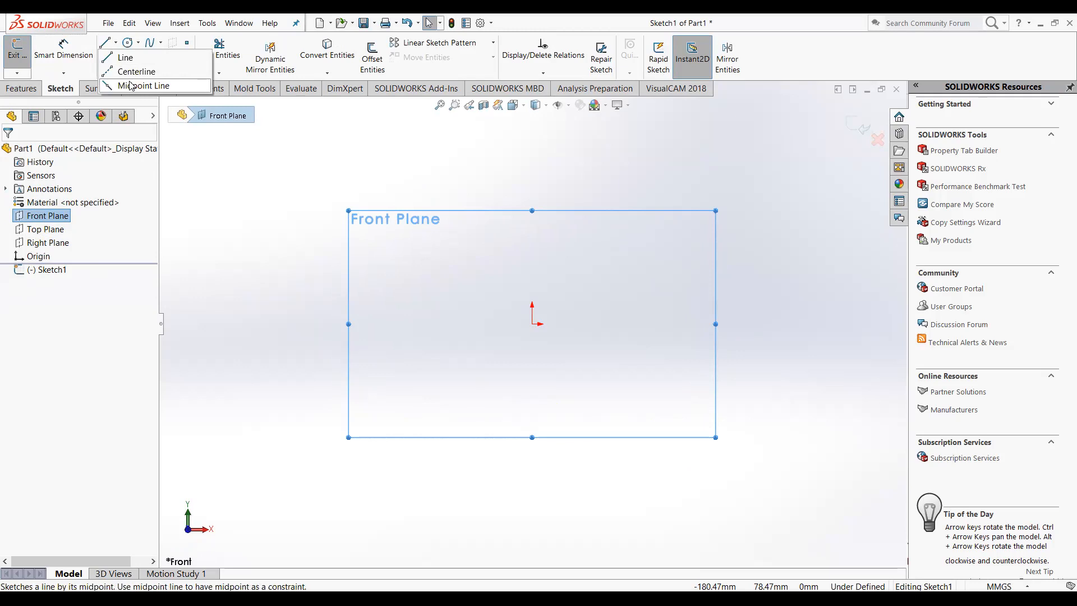
left_click(131, 86)
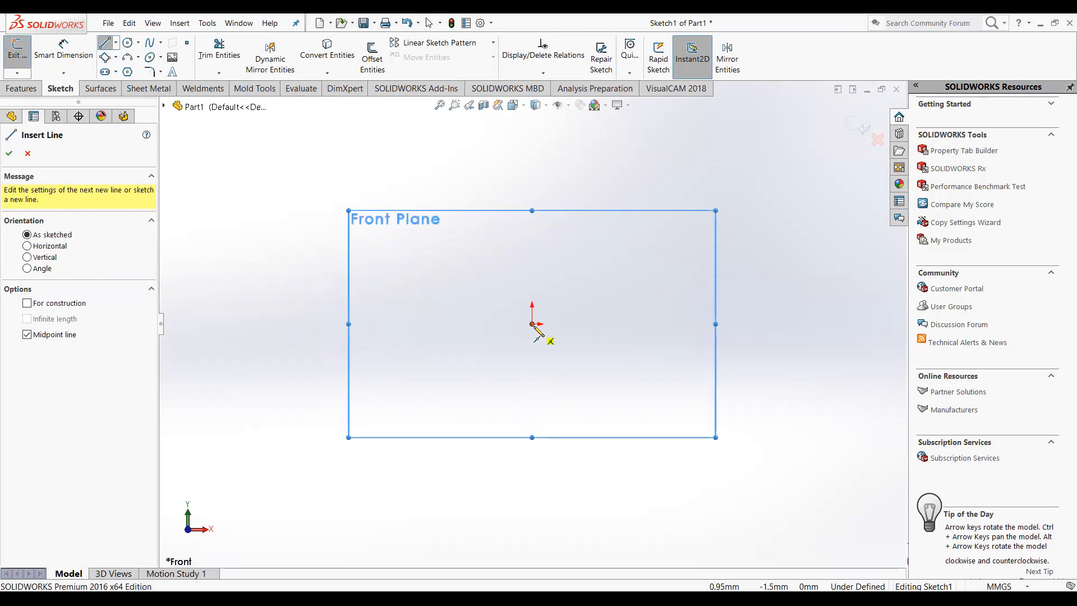
left_click(533, 325)
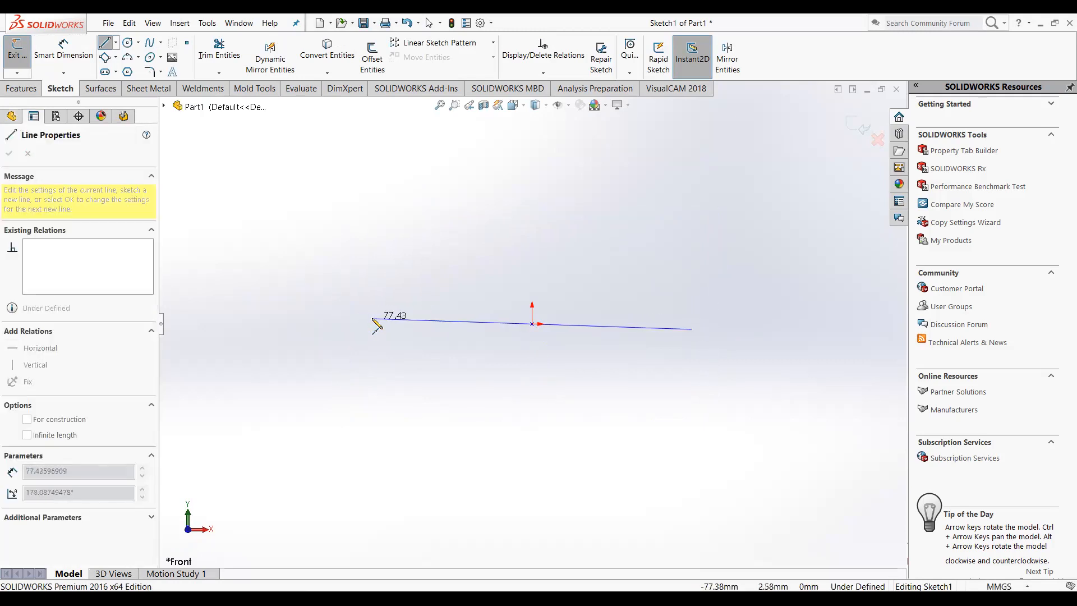
left_click(372, 324)
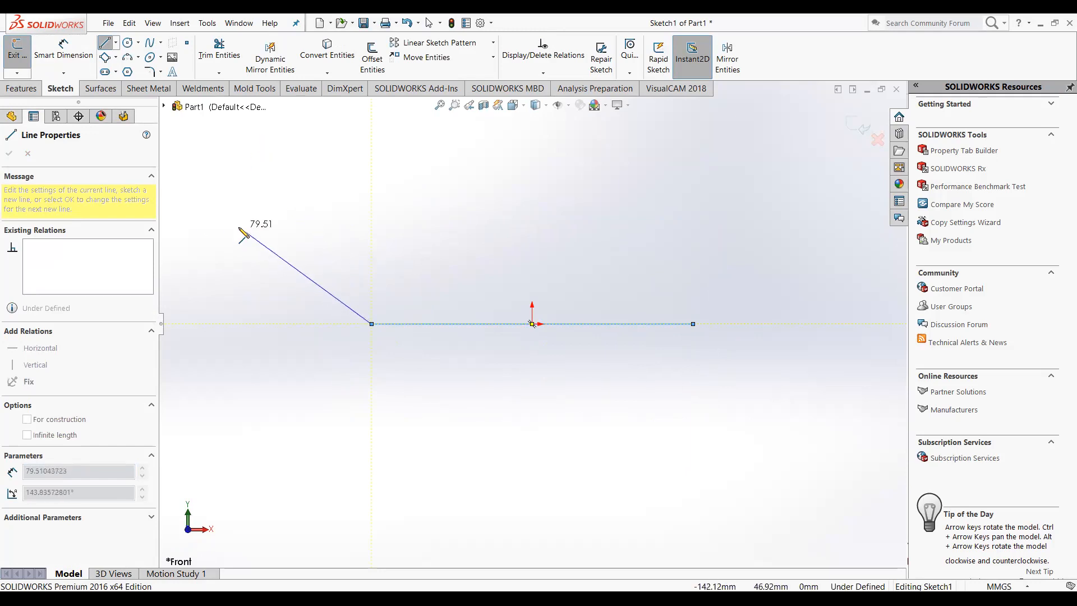
key("Escape")
key("Escape")
Sketch the upper outline between the base line's ends: a slanted line, two verticals about 73 mm long joined across the top, and a closing slanted line
left_click(106, 43)
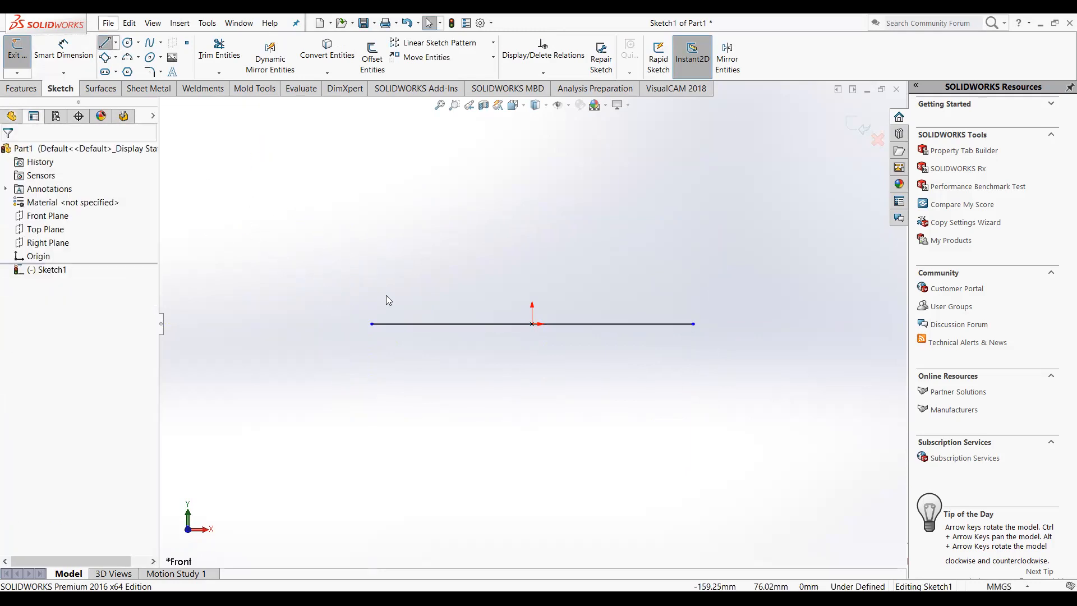
left_click(373, 325)
left_click(442, 282)
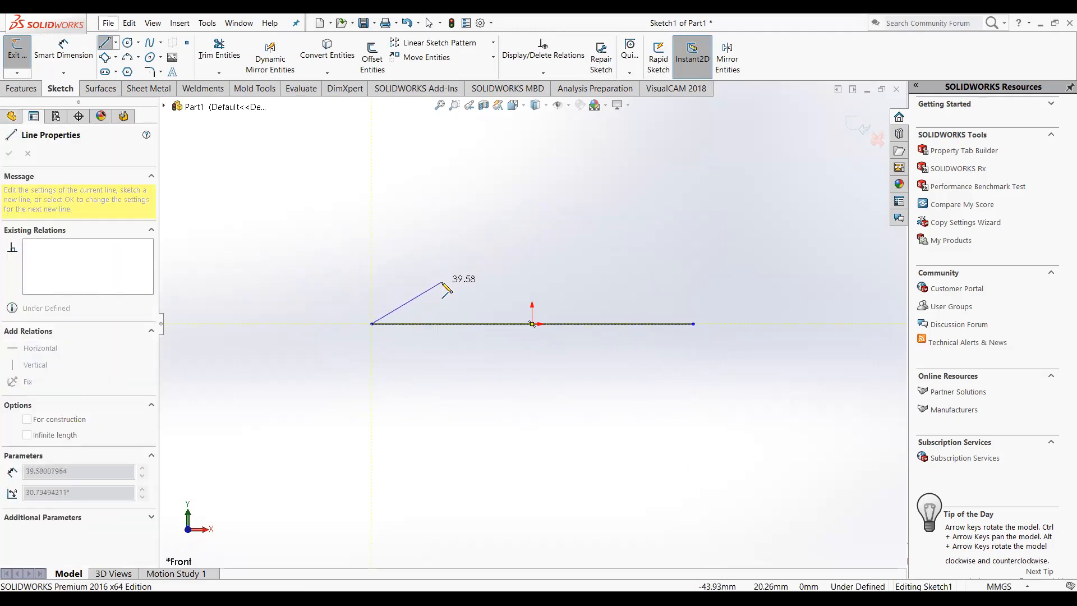
left_click(442, 135)
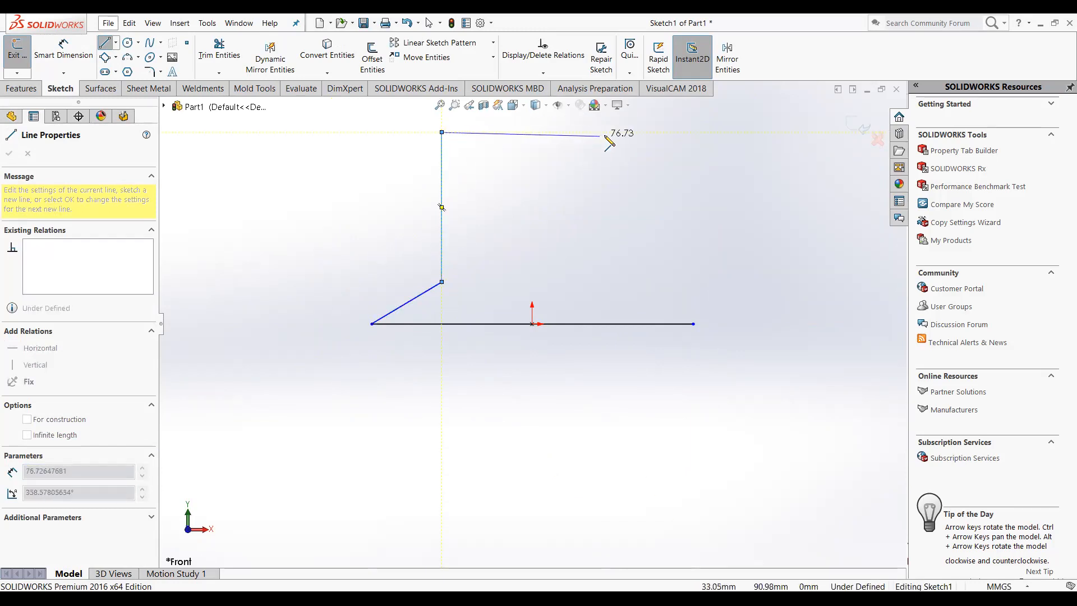
left_click(613, 132)
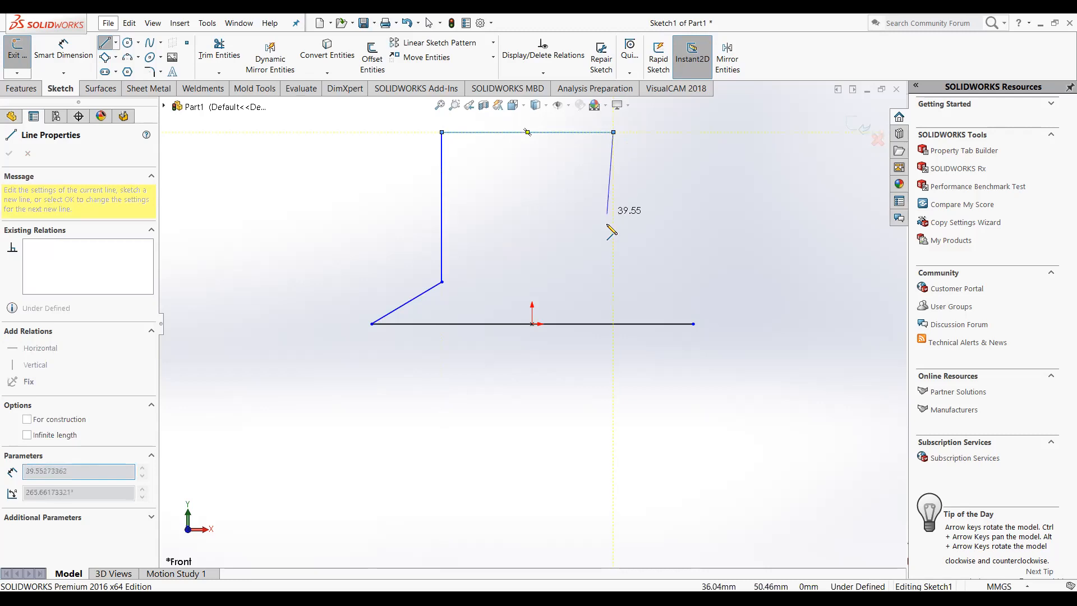
left_click(614, 281)
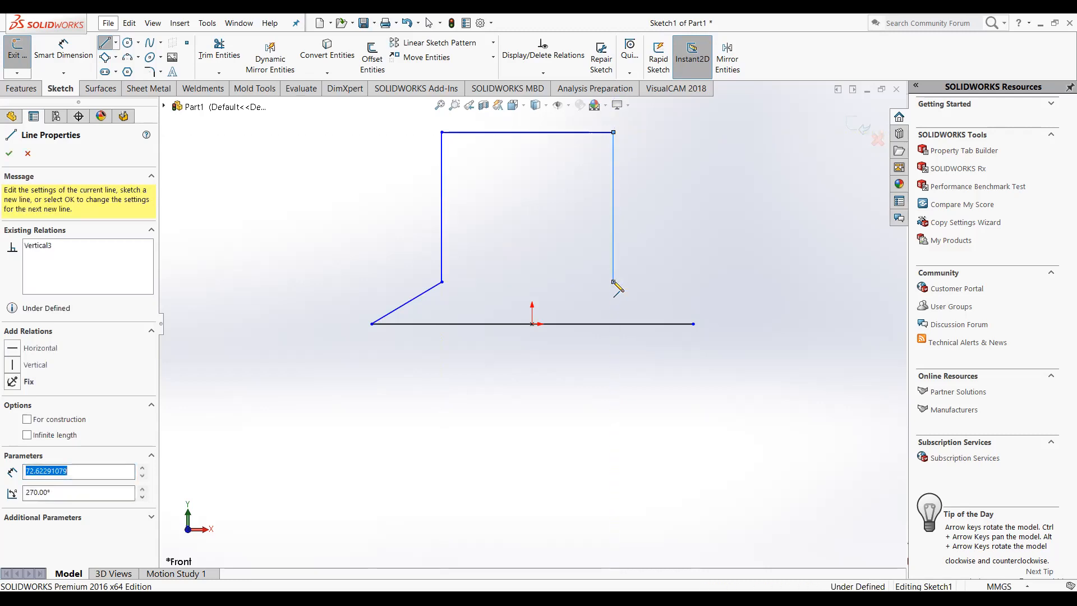
double_click(694, 324)
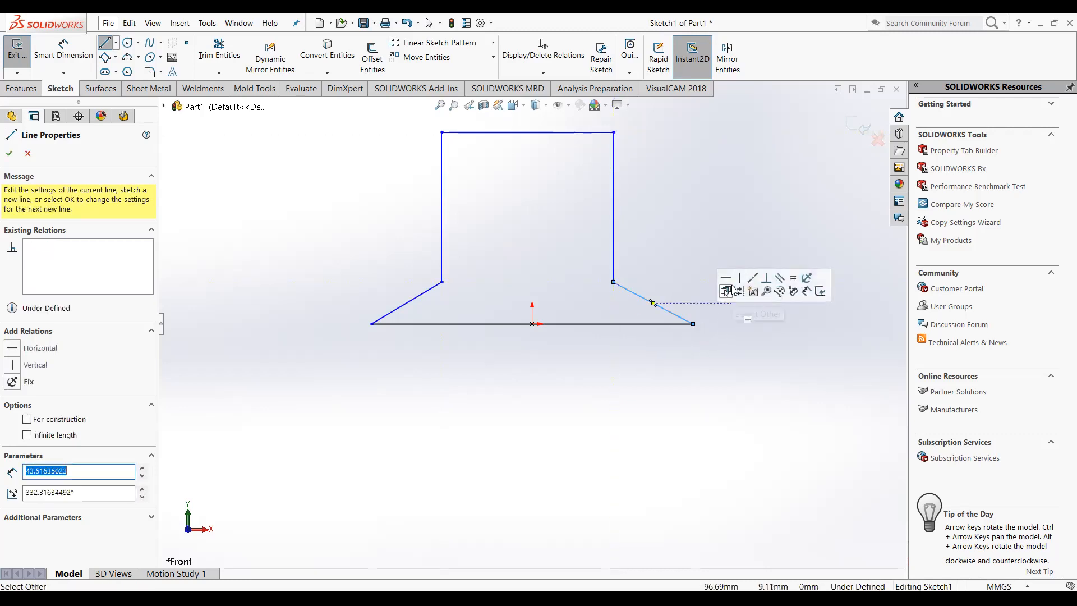
key("Escape")
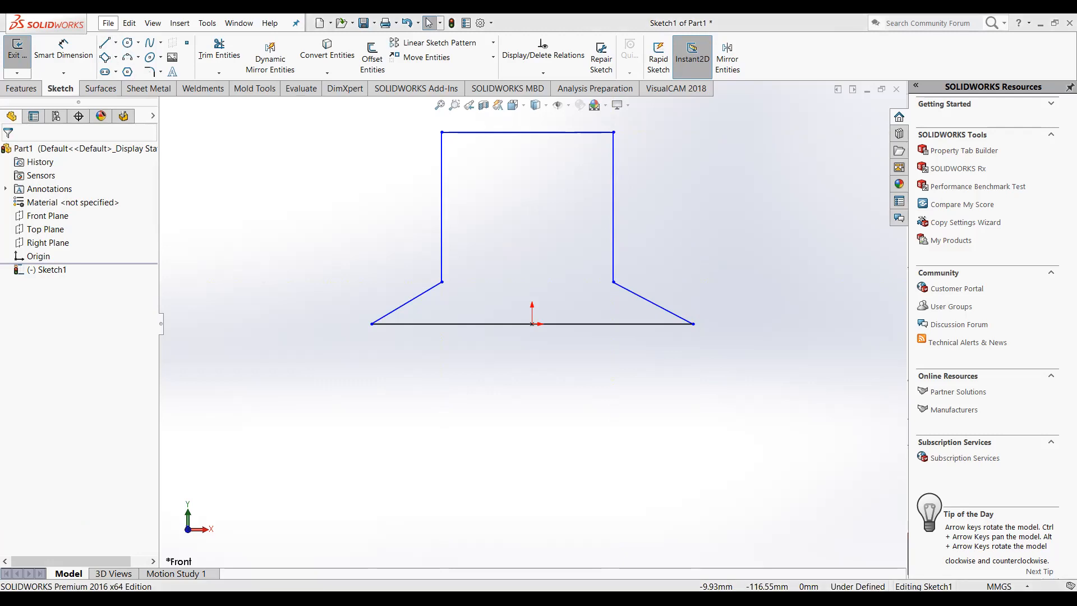
Delete the two slanted lines connecting the upper outline to the ends of the base line
left_click(426, 293)
key("Delete")
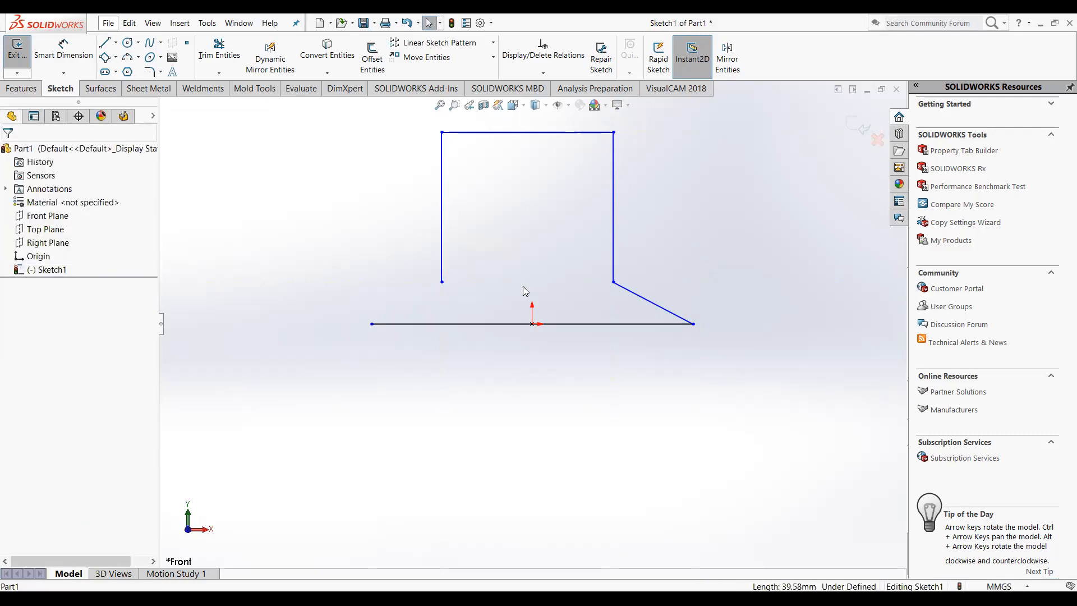
left_click(661, 306)
key("Delete")
Sketch a slanted line up from the base line's left end and a horizontal line about 16 mm long to the left vertical's lower end
key("l")
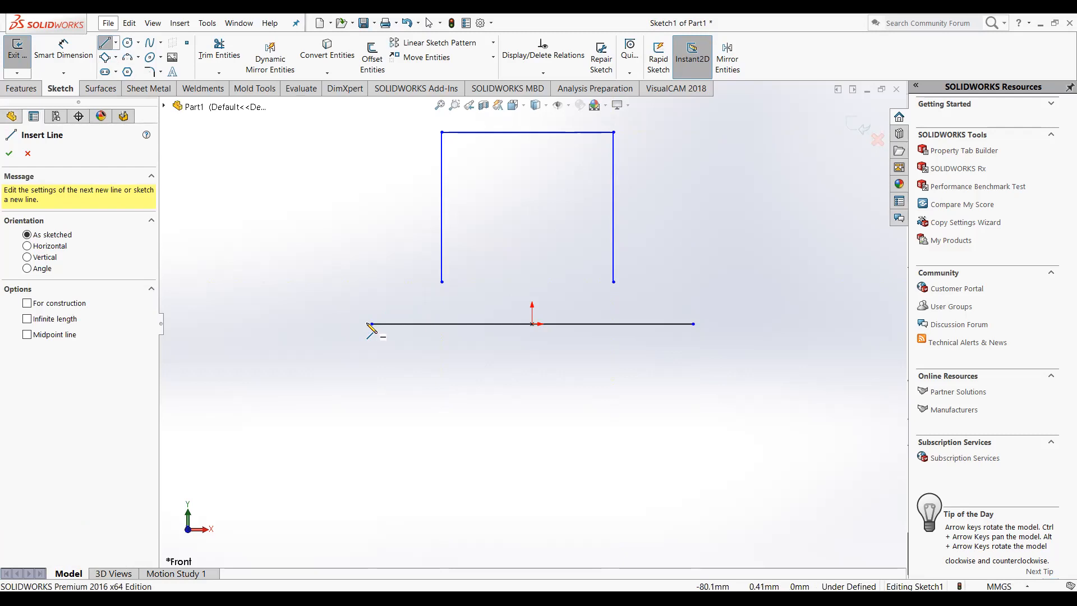
left_click(372, 324)
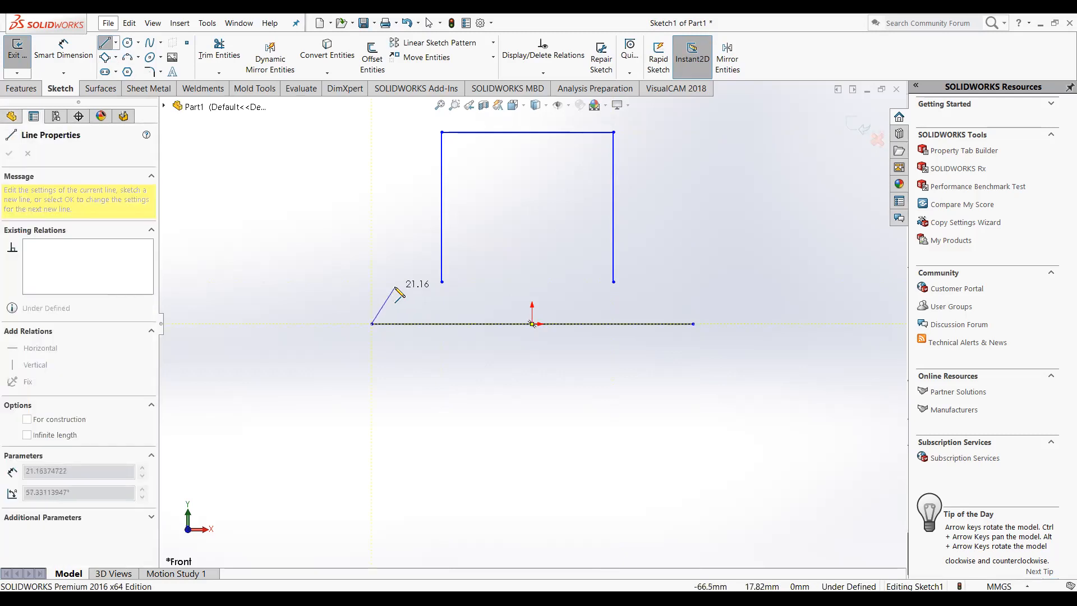
left_click(408, 282)
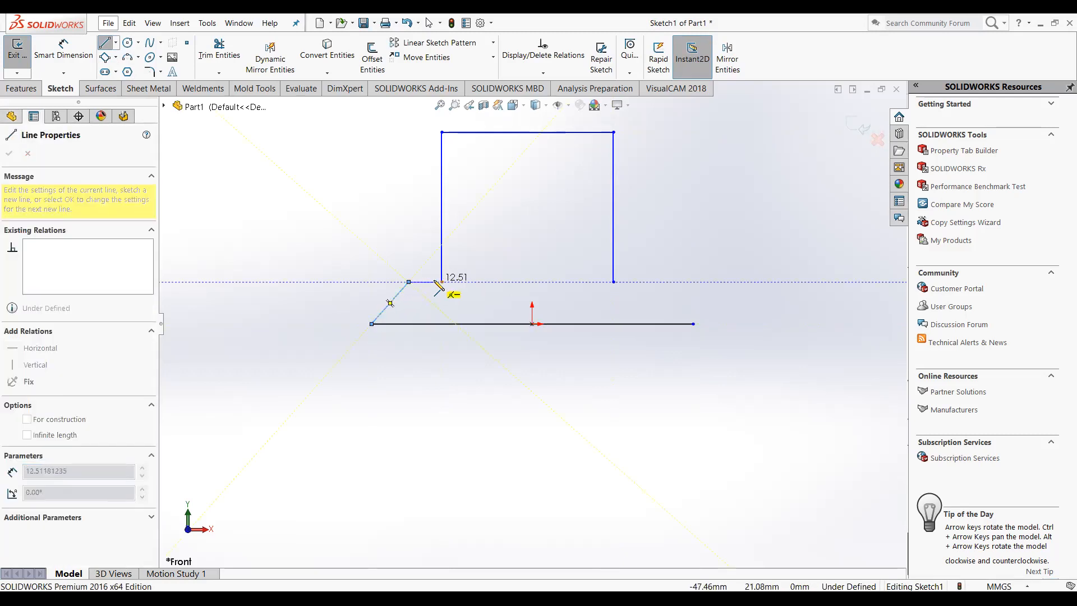
left_click(442, 281)
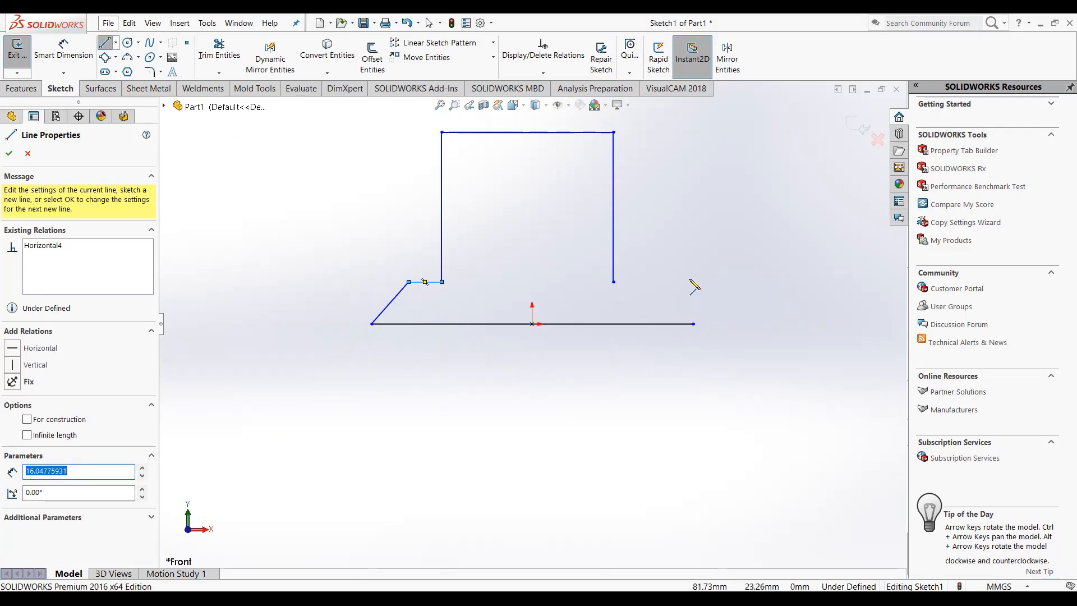
Close the profile with a horizontal line from the right vertical's lower end and a slanted line joined to the base line's right end
left_click(614, 282)
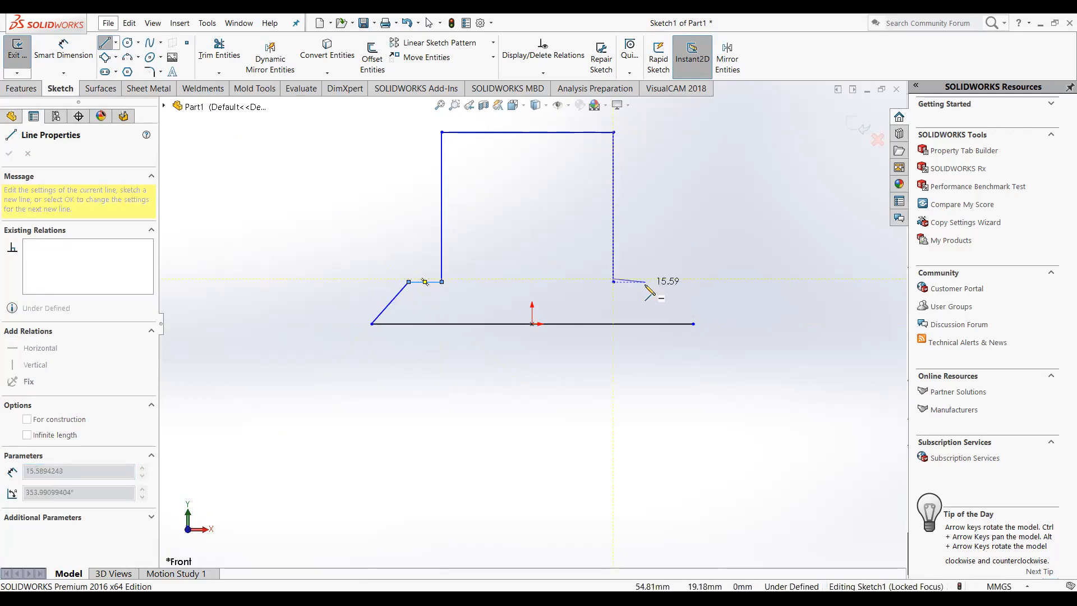
key("Escape")
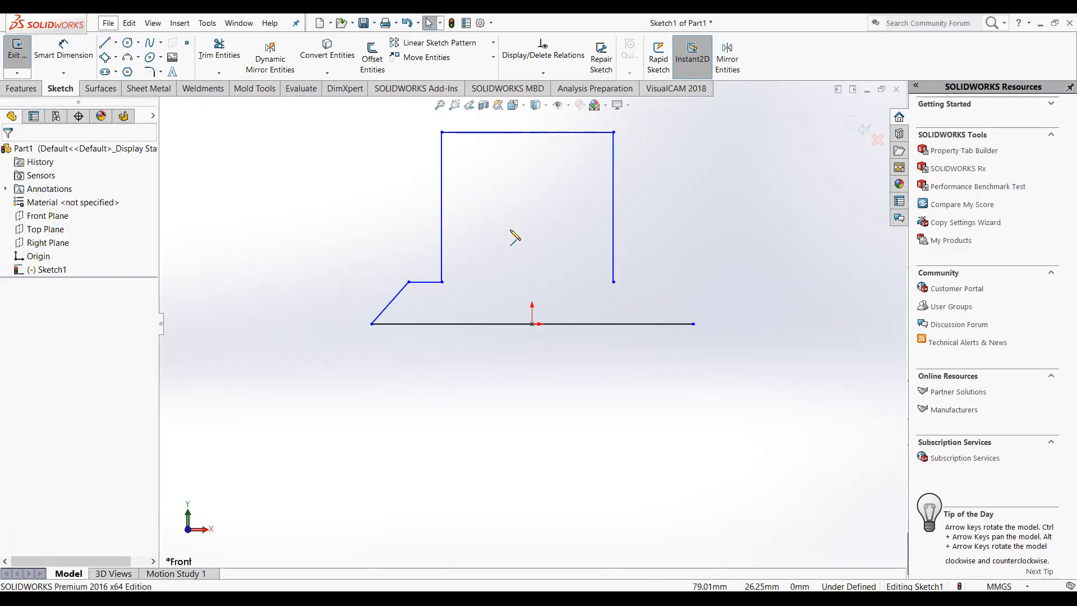
key("l")
left_click(614, 281)
left_click(655, 281)
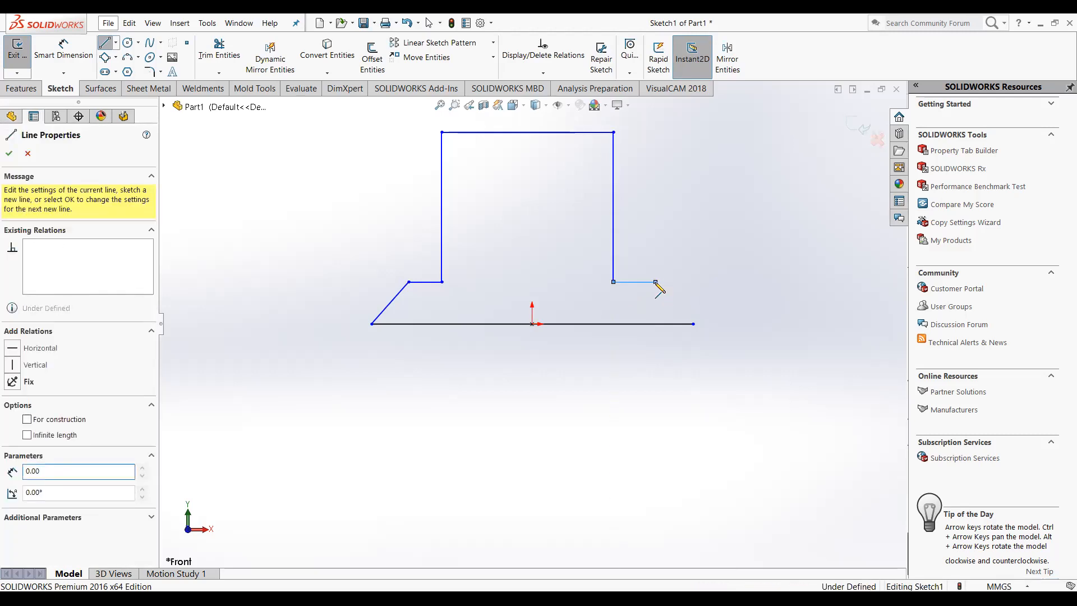
left_click(696, 318)
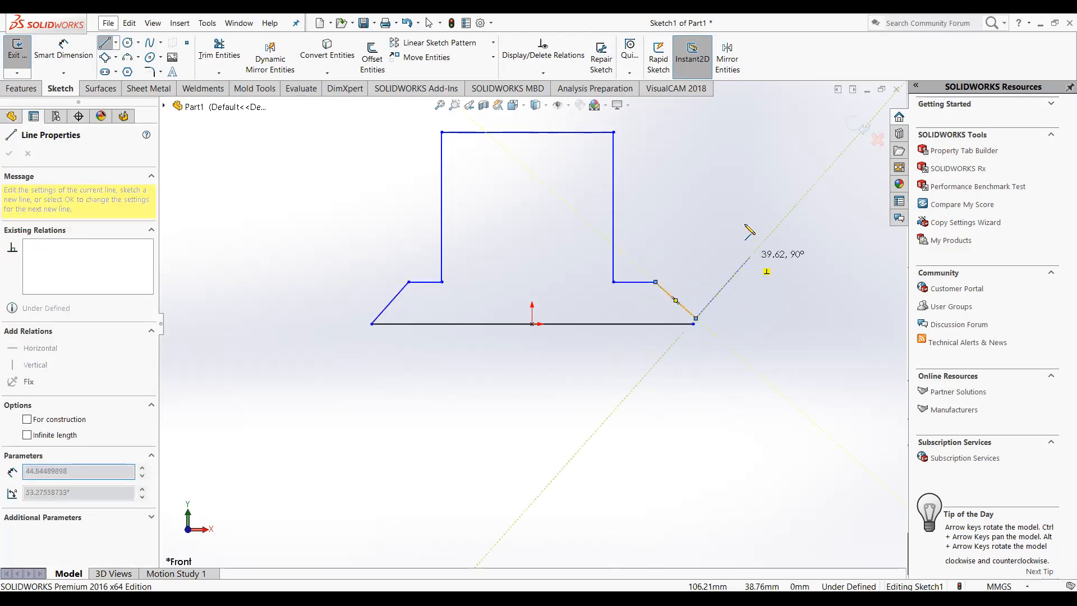
key("Escape")
mouse_move(695, 318)
left_mouse_down()
mouse_move(700, 333)
mouse_move(694, 325)
left_mouse_up()
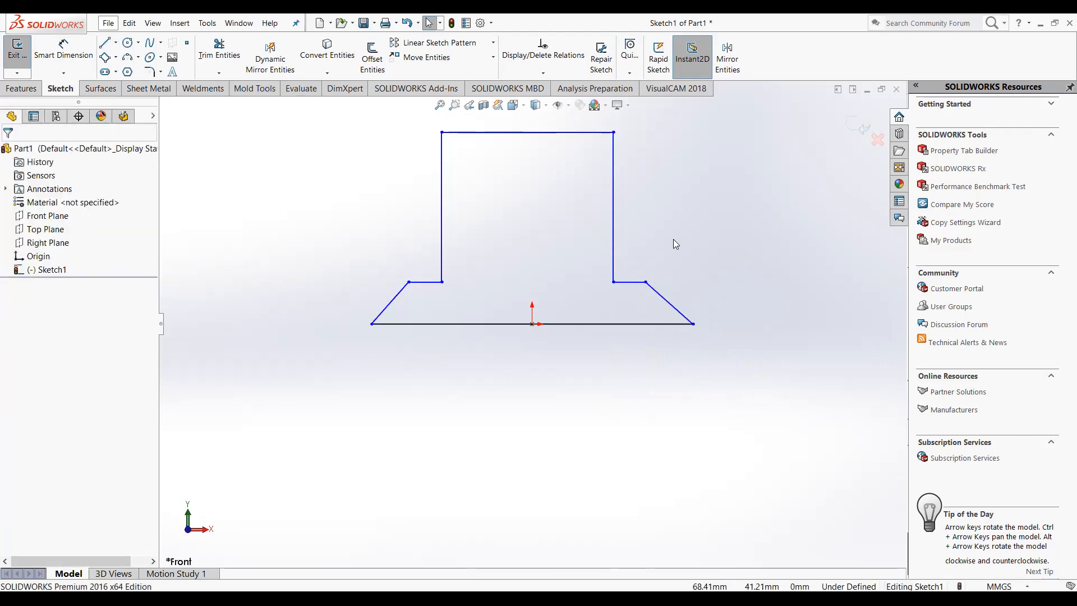
Sketch a centerline about 93 mm long from the origin to the midpoint of the profile's top line
left_click(115, 43)
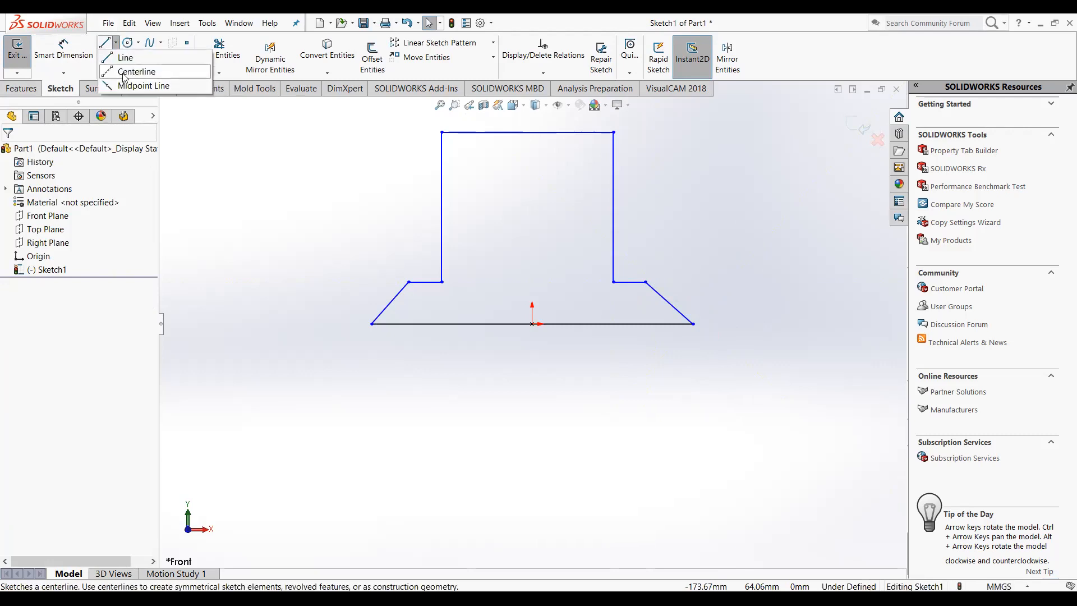
left_click(124, 72)
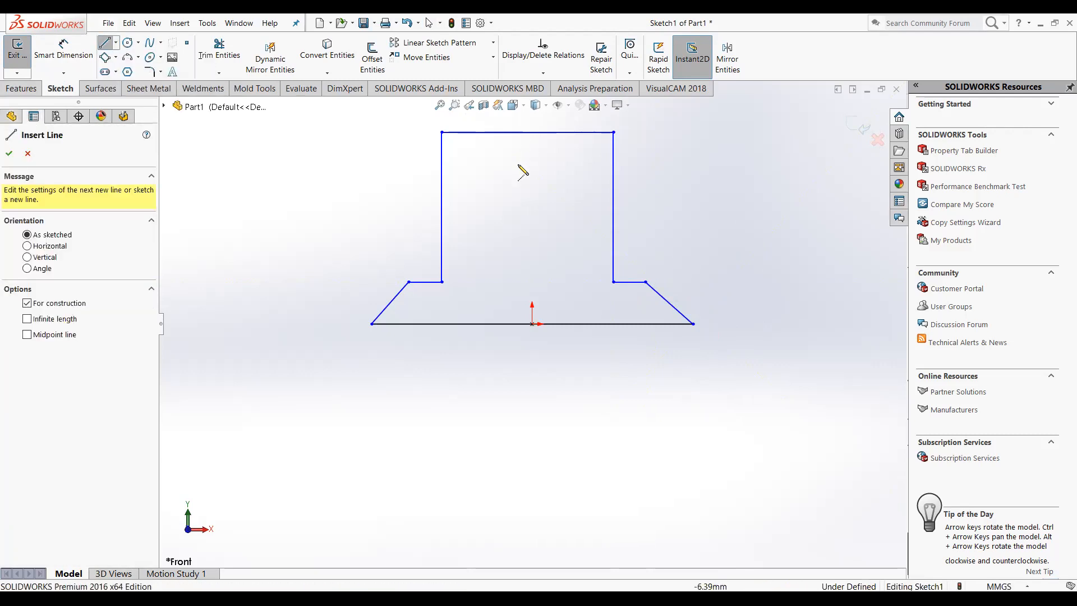
left_click(531, 324)
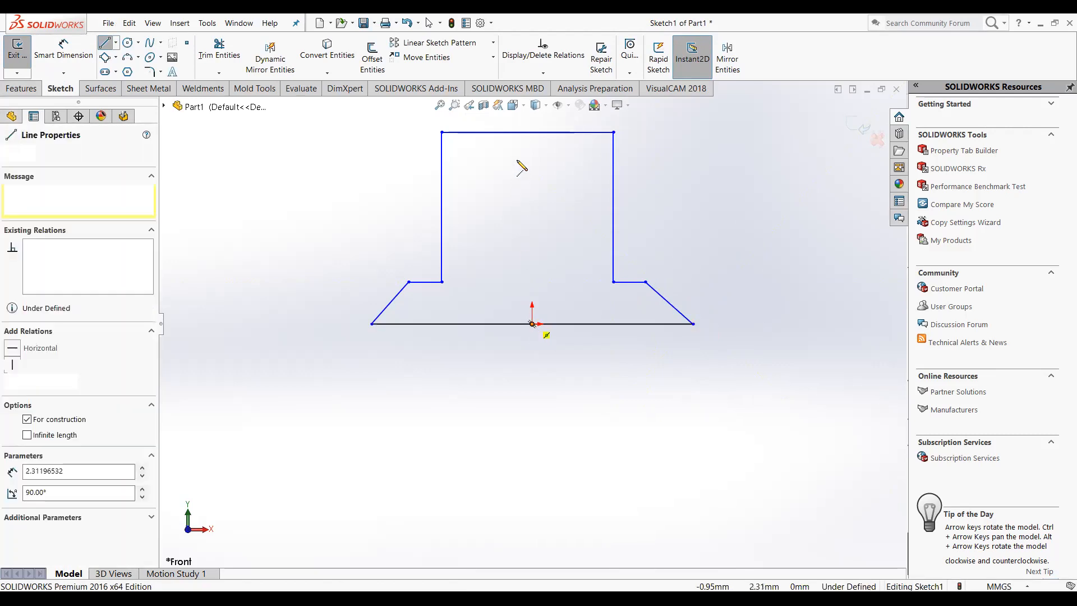
left_click(528, 133)
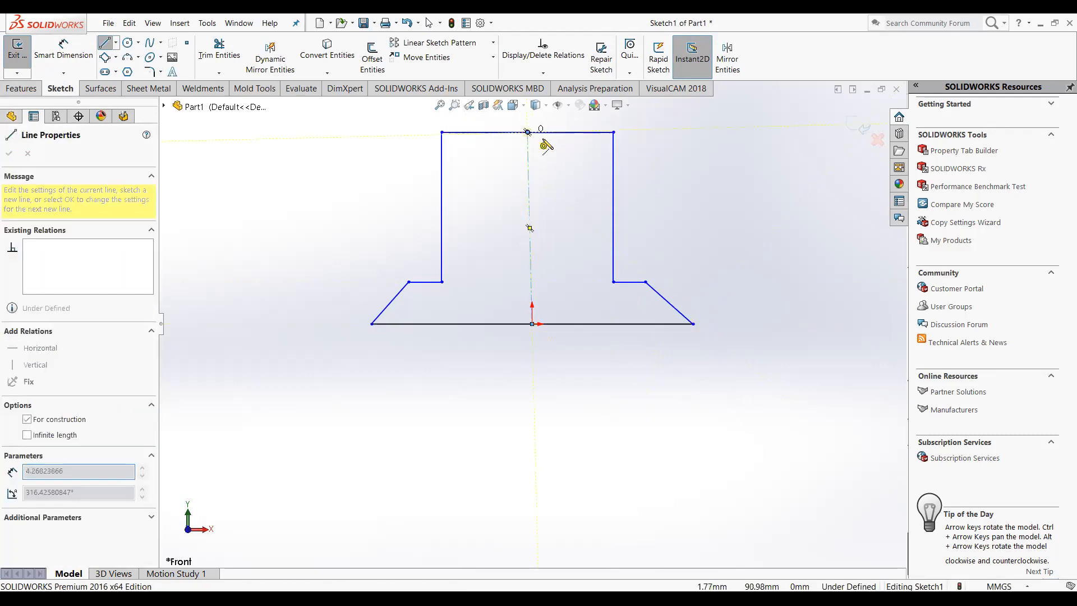
key("Escape")
Make the centerline through the origin vertical
left_click(530, 187)
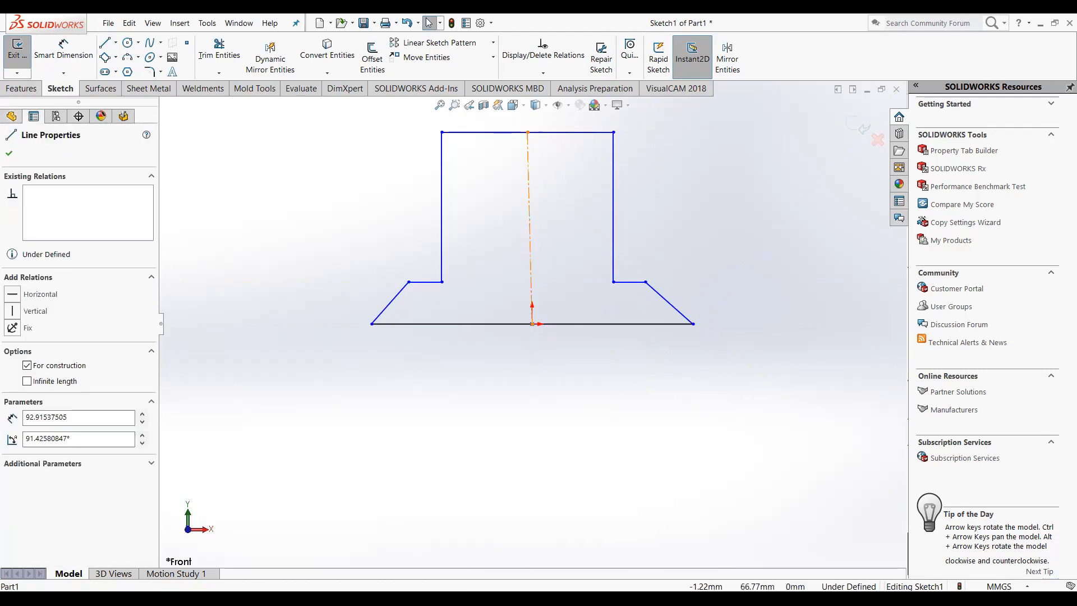
left_click(574, 138)
left_click(703, 226)
Make the two short horizontal shoulder lines beside the verticals equal in length
scroll(703, 226, "up", 1)
scroll(703, 225, "up", 2)
scroll(698, 229, "down", 2)
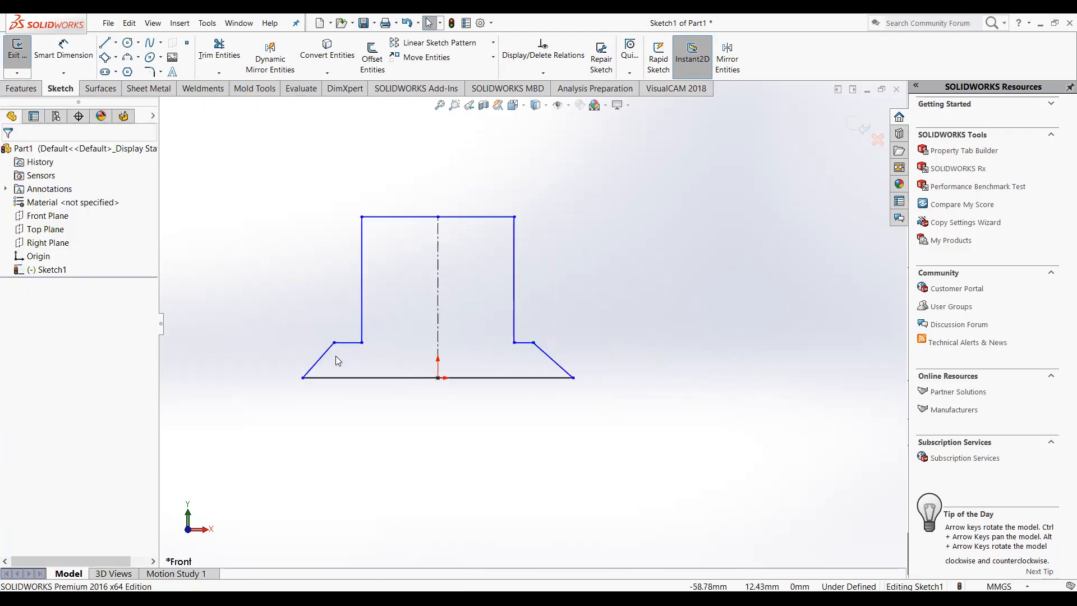
left_click(348, 343)
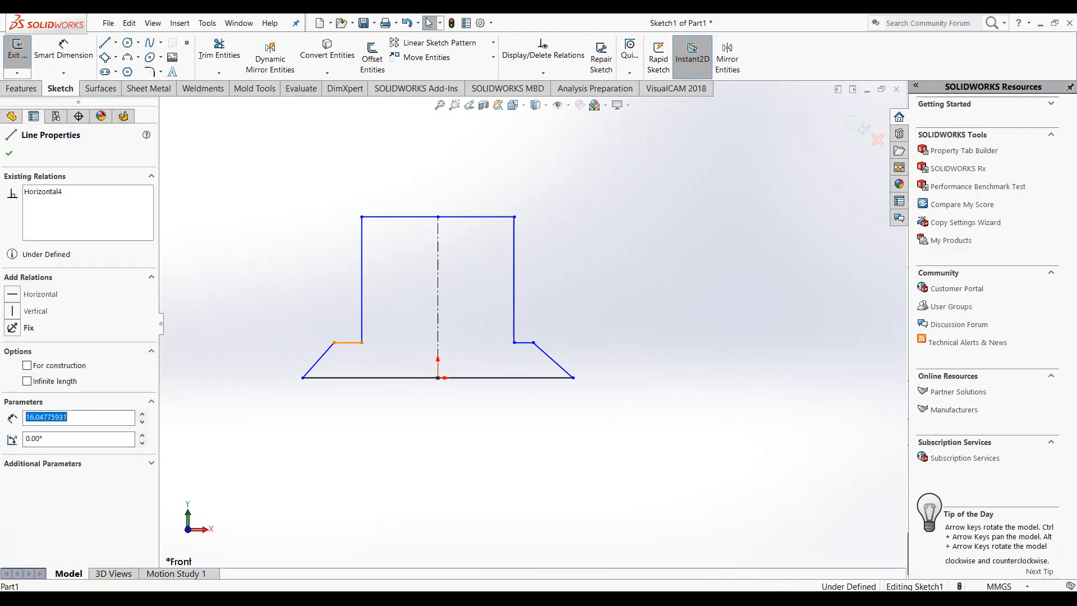
left_click(525, 344, "ctrl")
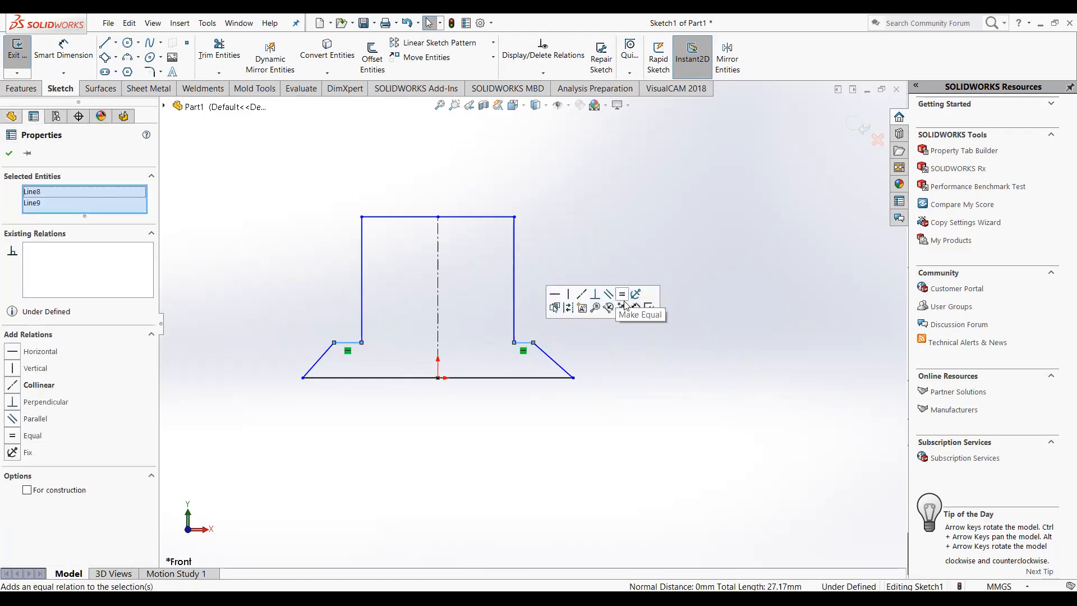
left_click(582, 295)
left_click(574, 252)
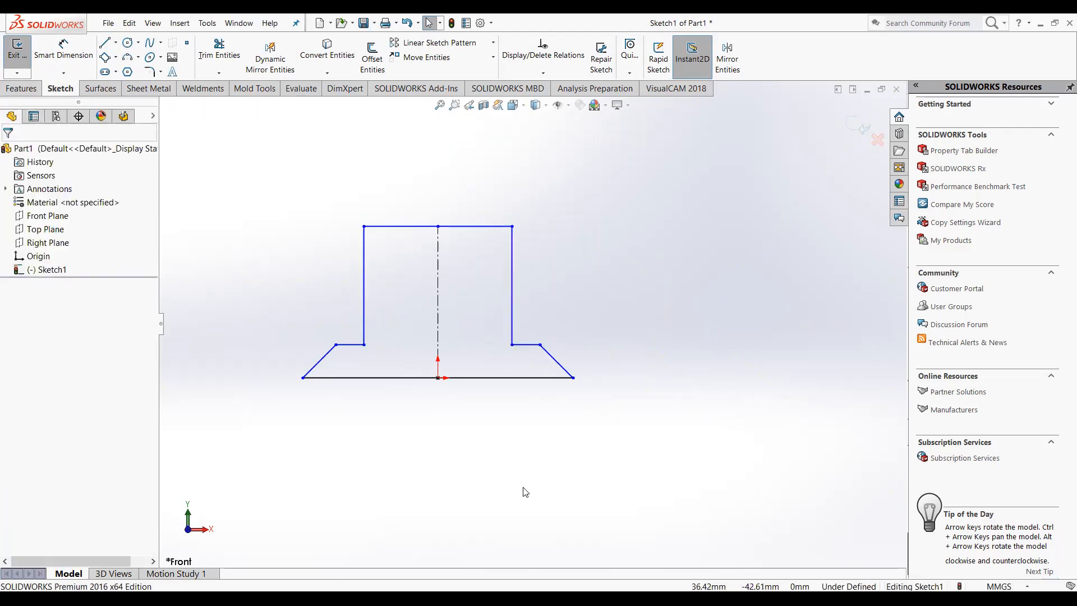
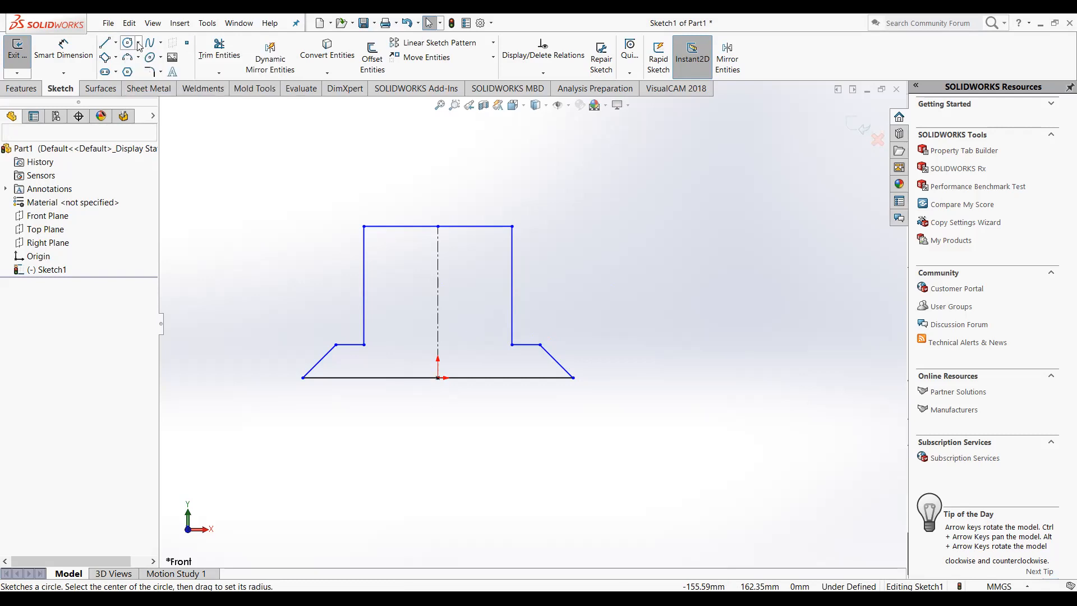
Sketch two concentric circles at the top line's midpoint: one through its left end, radius about 43 mm, and one of radius about 25 mm
left_click(139, 43)
left_click(147, 58)
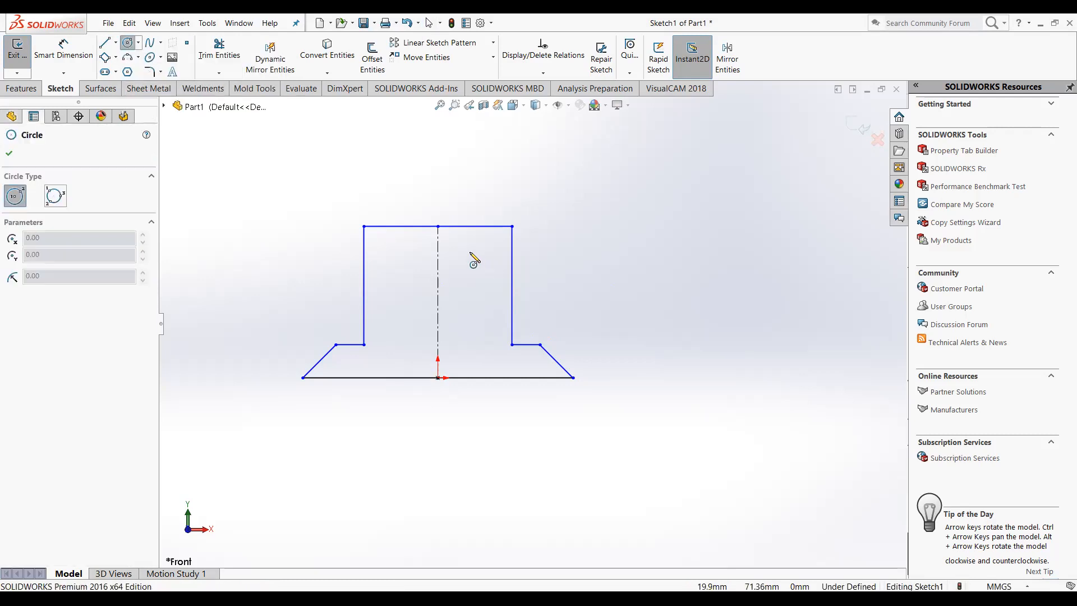
left_click(438, 226)
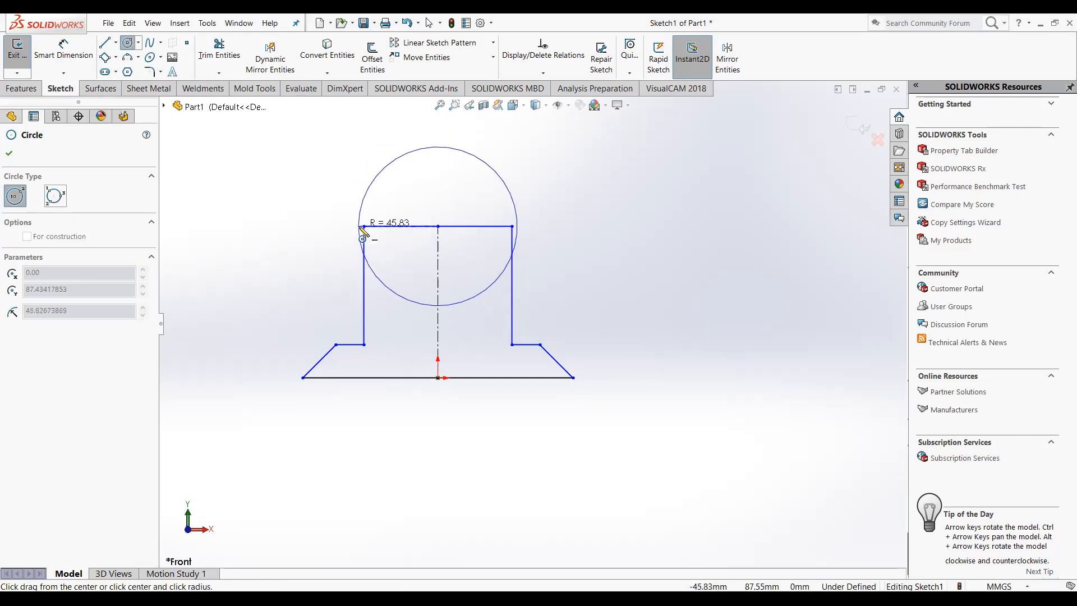
left_click(364, 226)
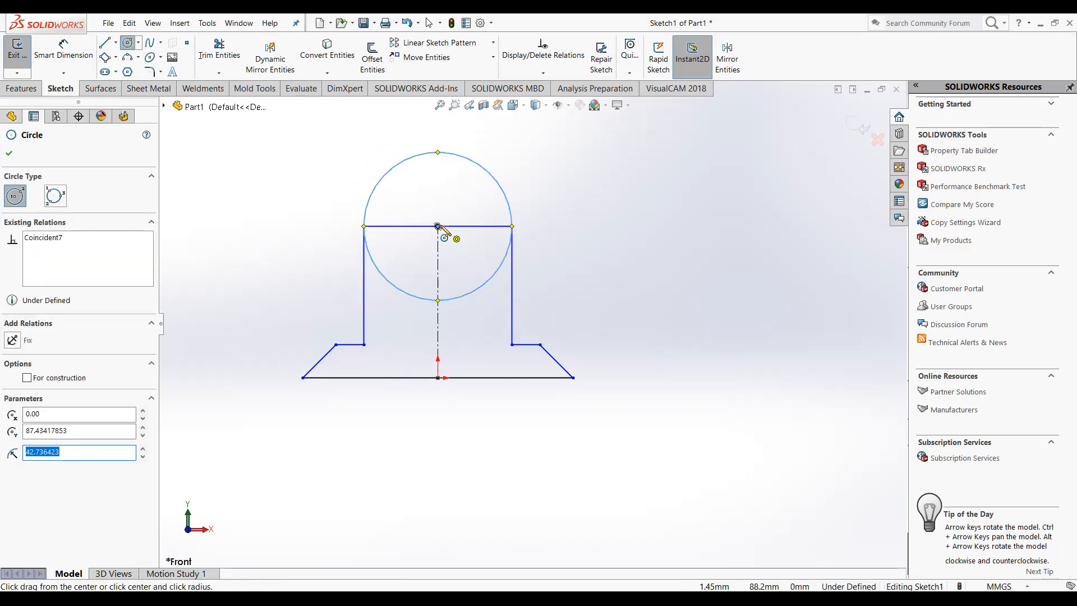
left_click(438, 226)
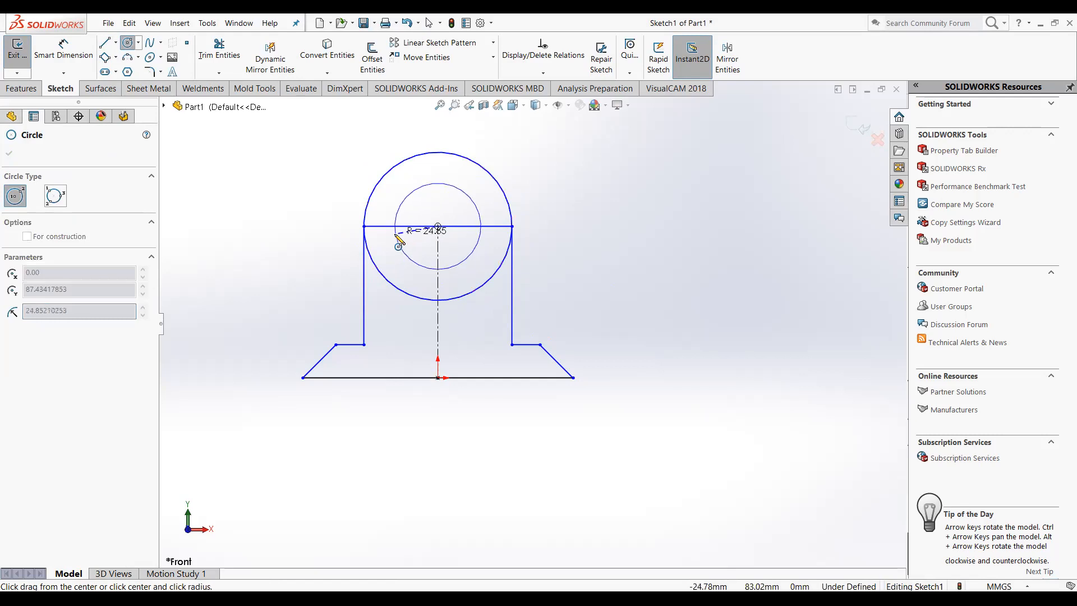
left_click(396, 227)
key("Escape")
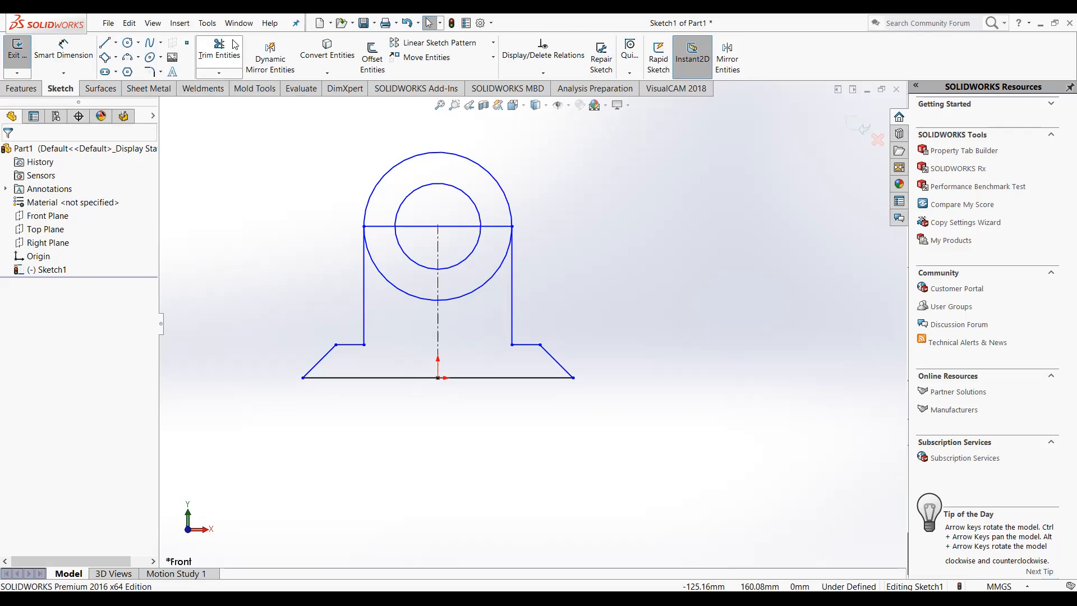
Trim away the upper halves of both circles and the part of the top line inside the inner circle
left_click(230, 76)
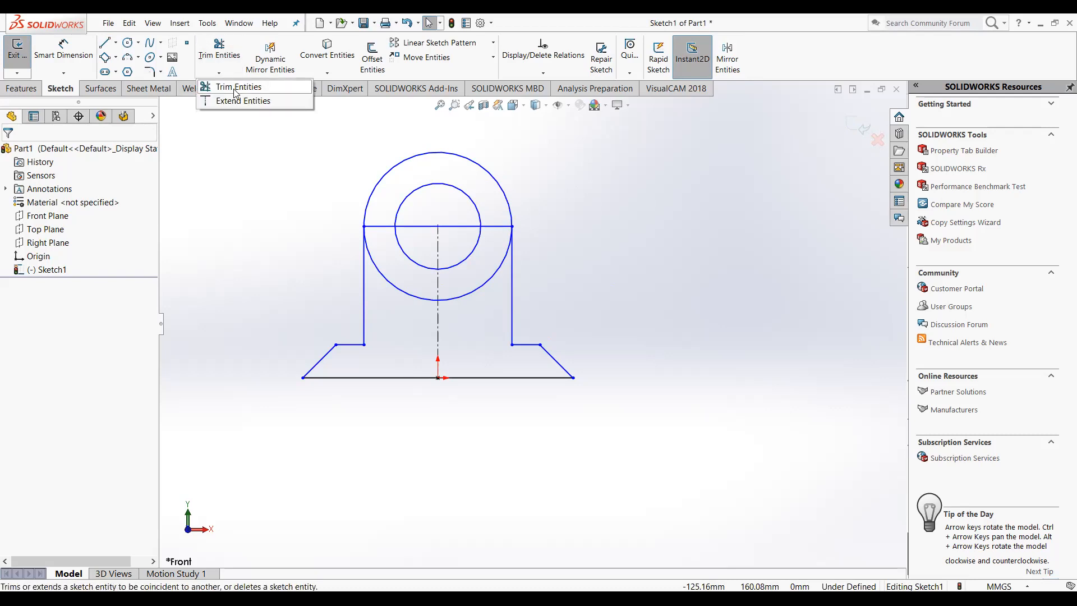
left_click(235, 87)
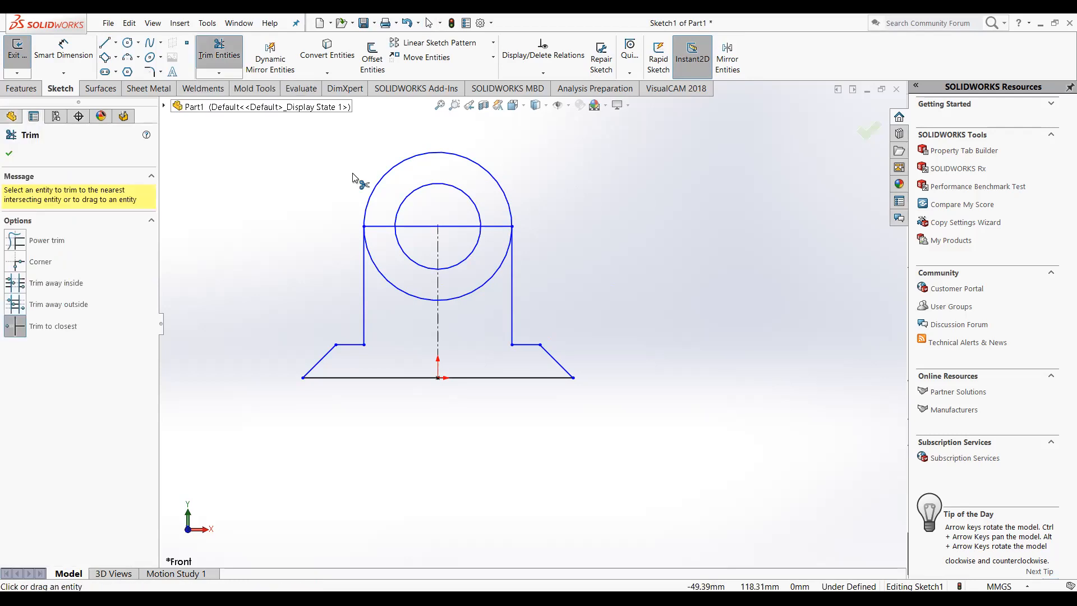
left_click(395, 169)
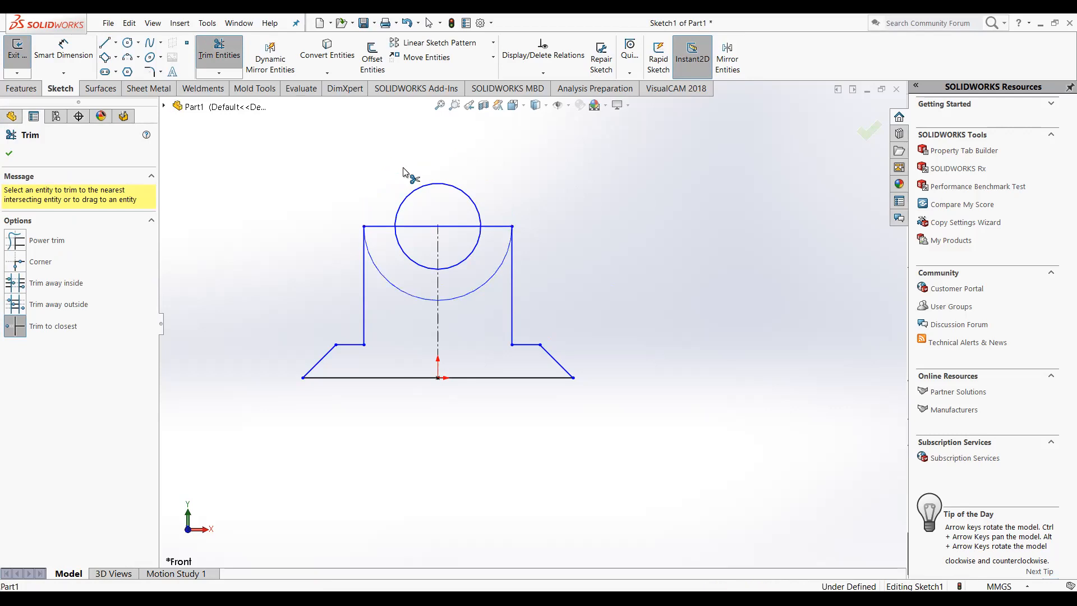
left_click(421, 190)
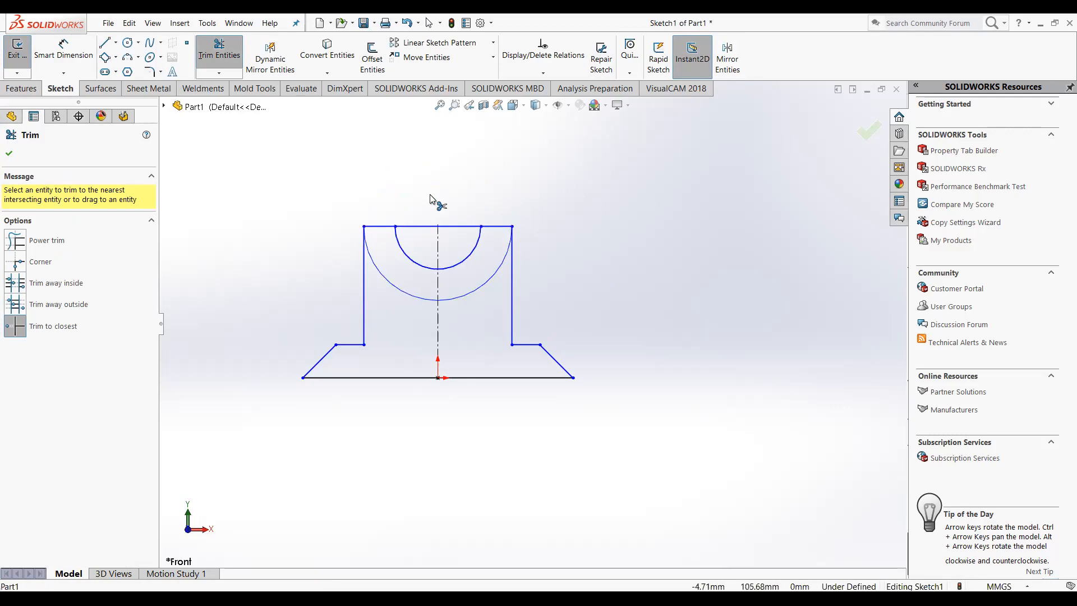
left_click(421, 231)
left_click(571, 322)
key("Escape")
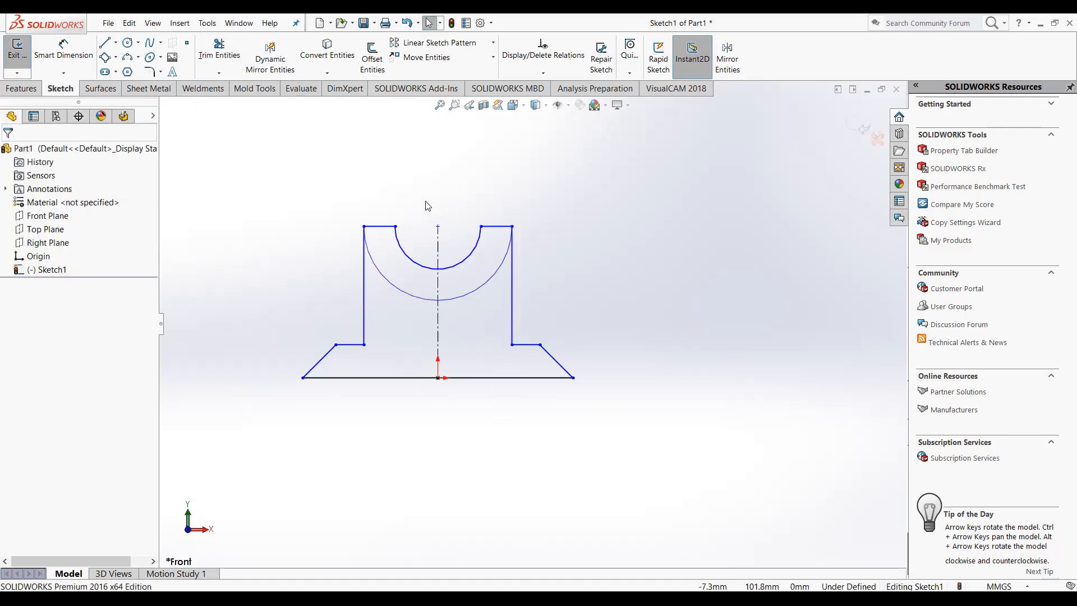
Sketch a horizontal centerline joining the two upper ends of the inner arc
left_click(116, 44)
left_click(130, 69)
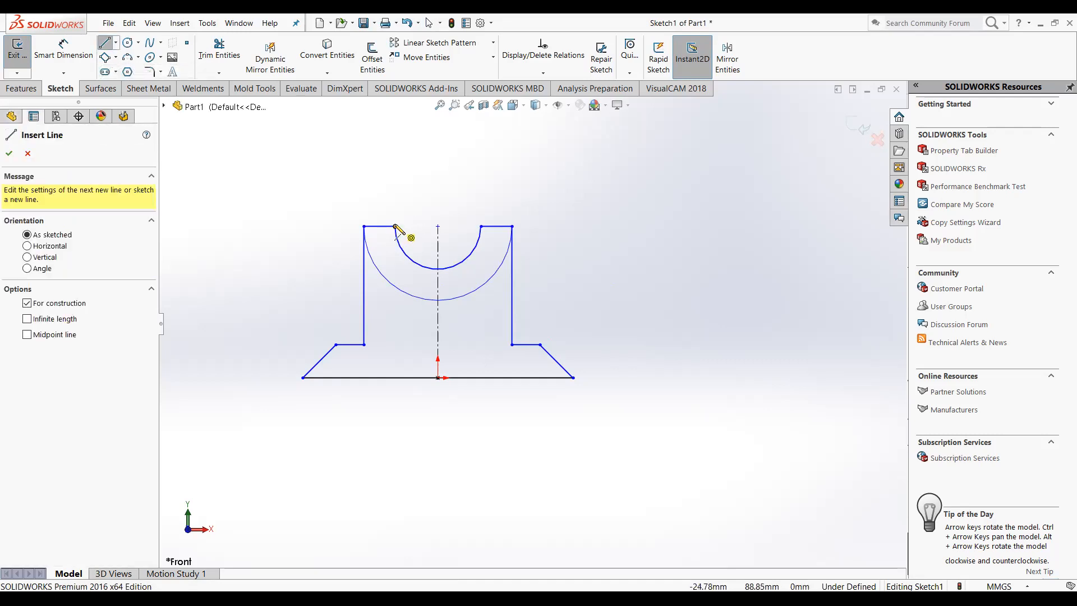
left_click(439, 227)
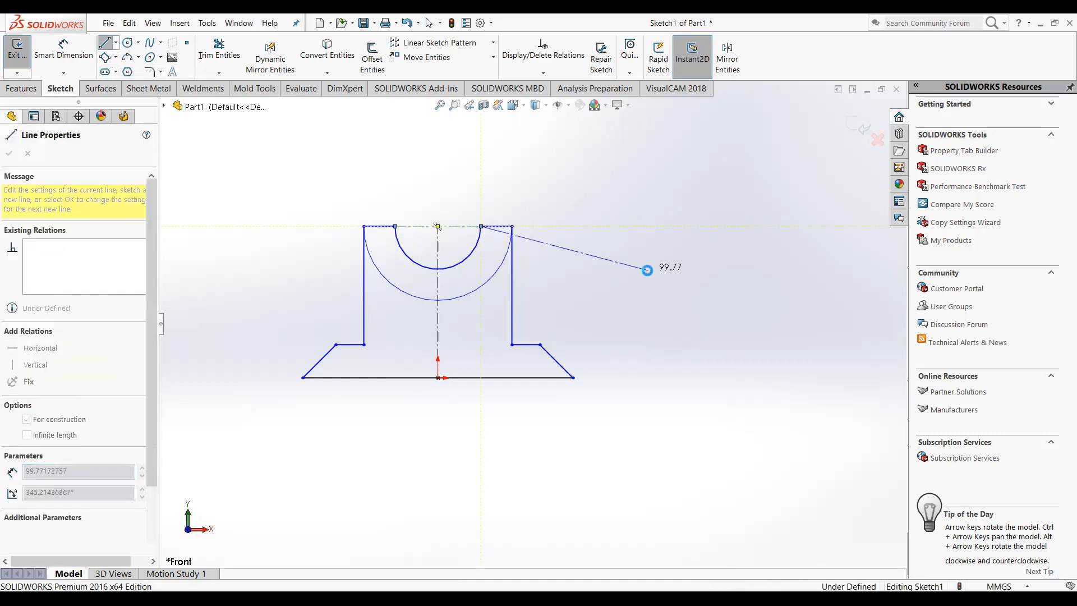
key("Escape")
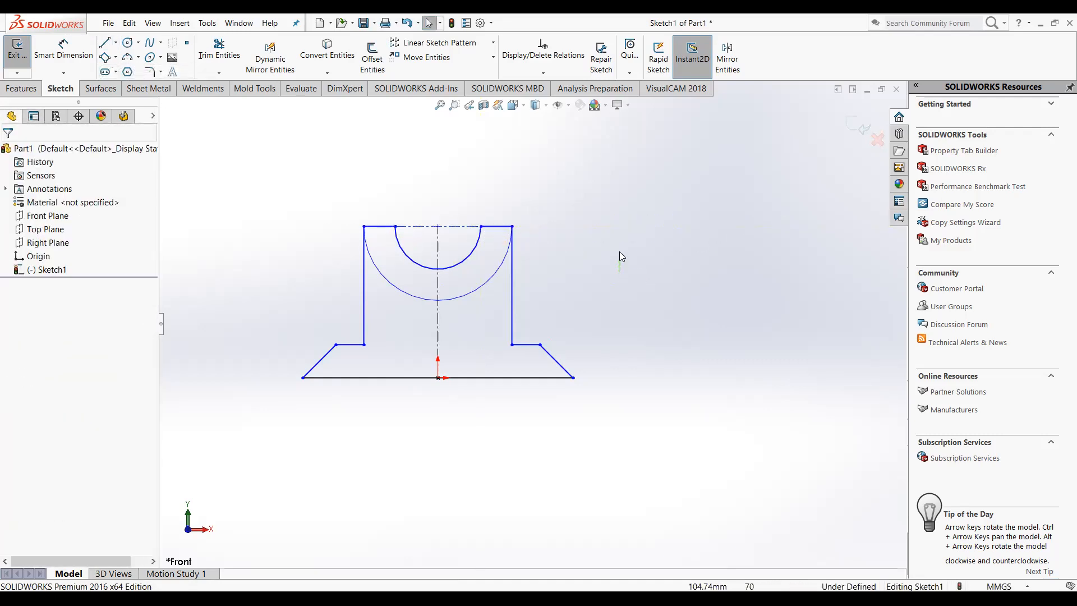
left_click(439, 231)
key("Escape")
Dimension the base line's length as 80 mm, placing the dimension below the profile
key("f")
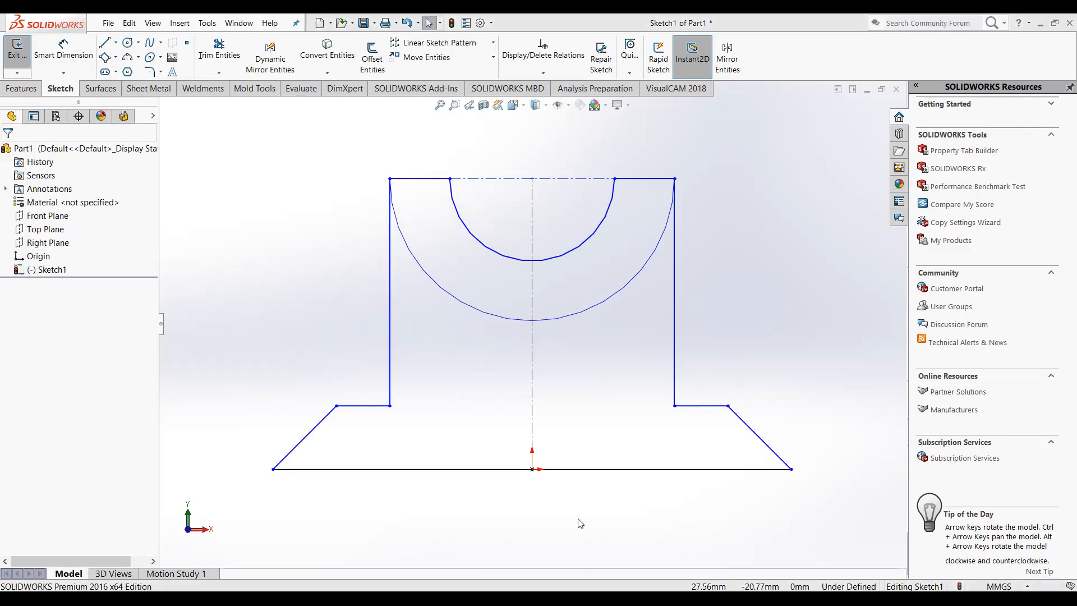
key("d")
left_click(585, 469)
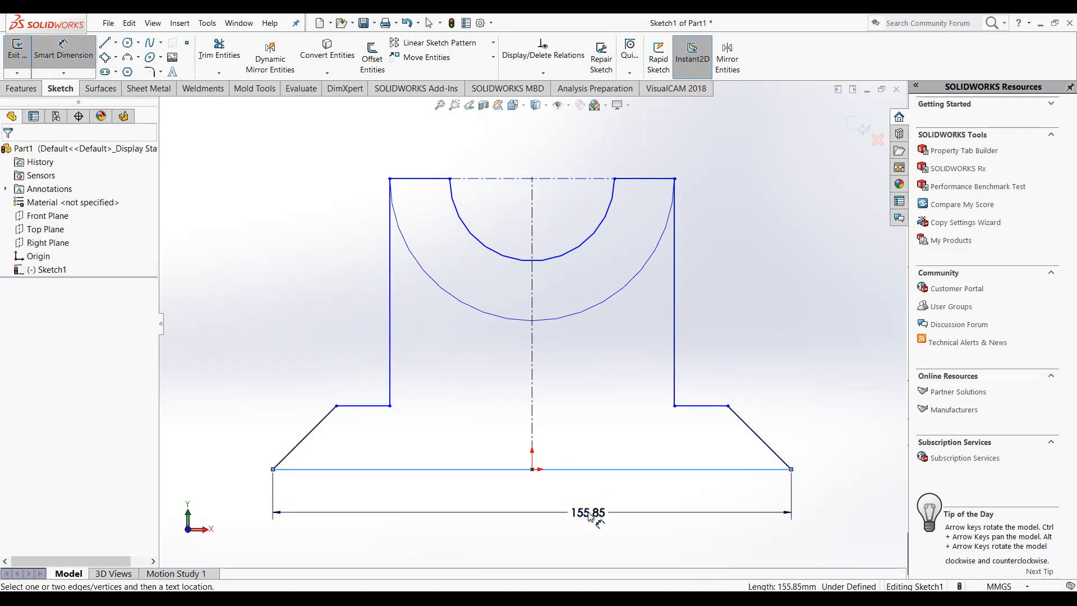
left_click(588, 514)
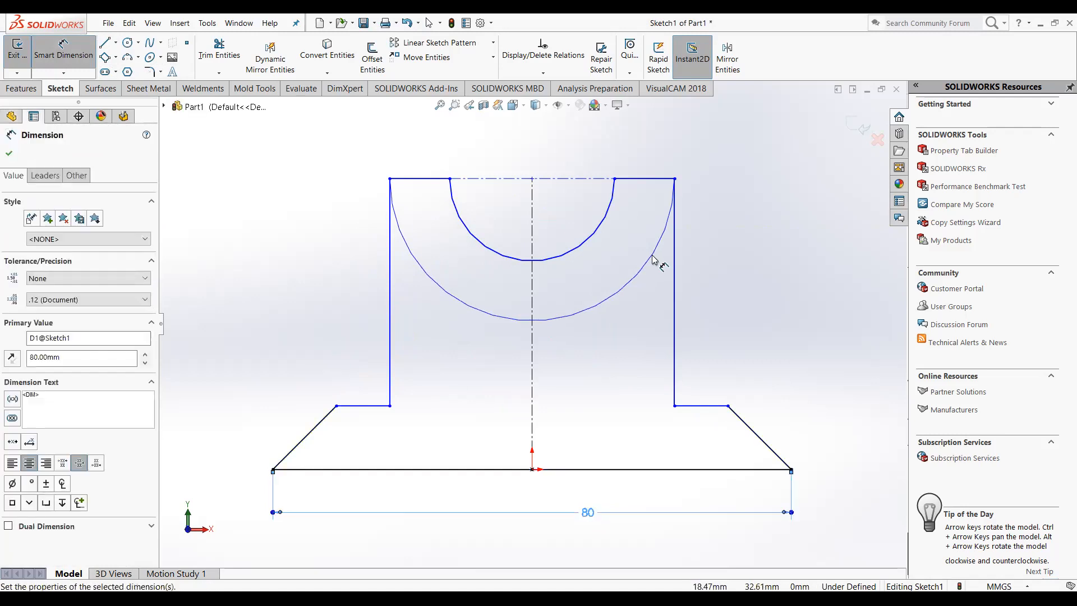
Dimension the height from the base line to the top line as 40 mm, beside the profile's right vertical
left_click(632, 179)
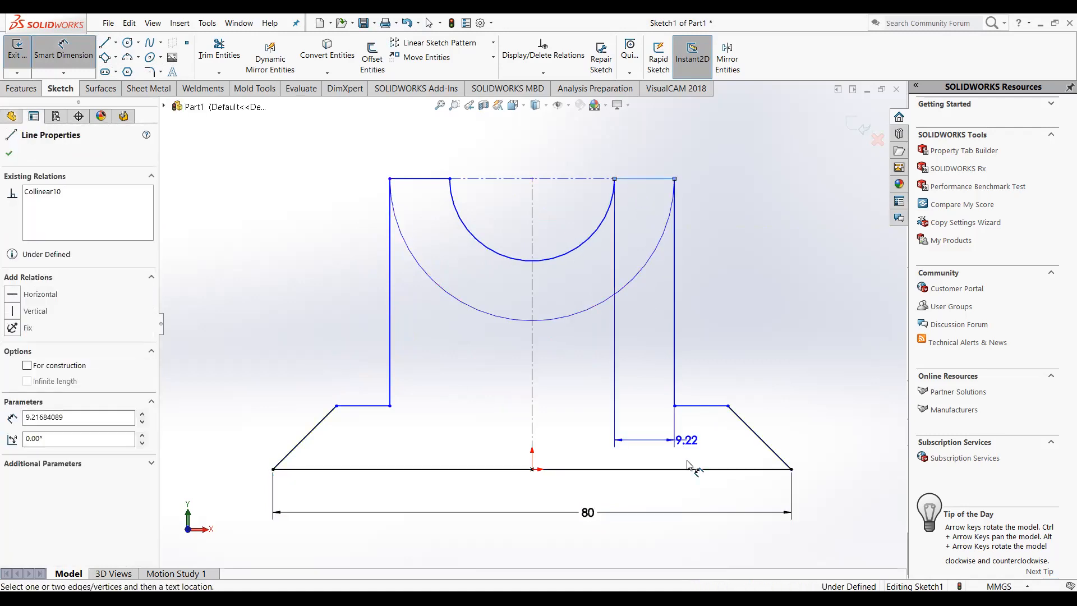
left_click(680, 470)
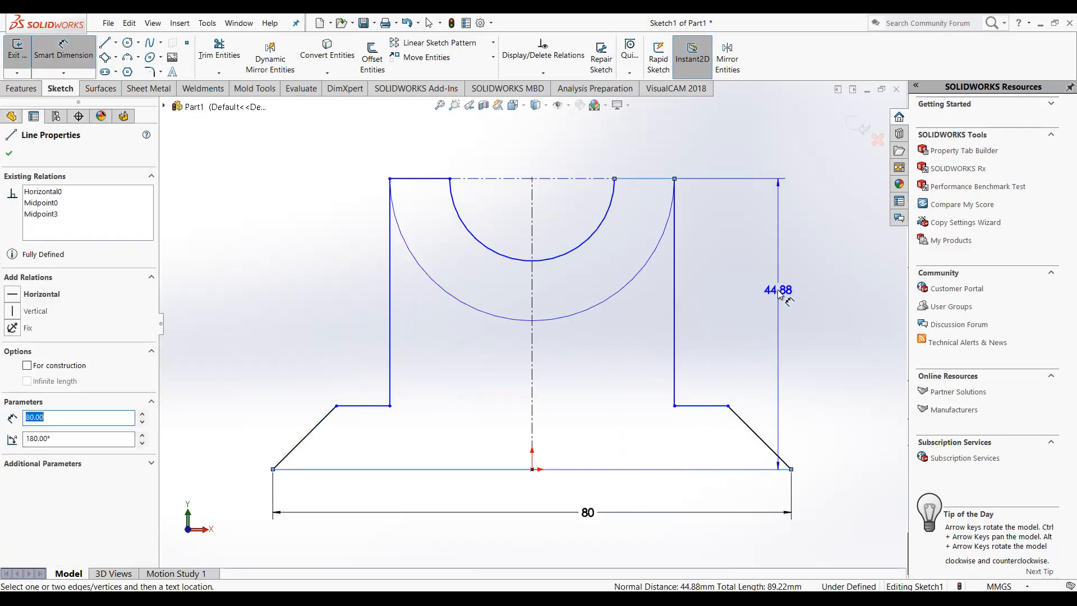
left_click(784, 293)
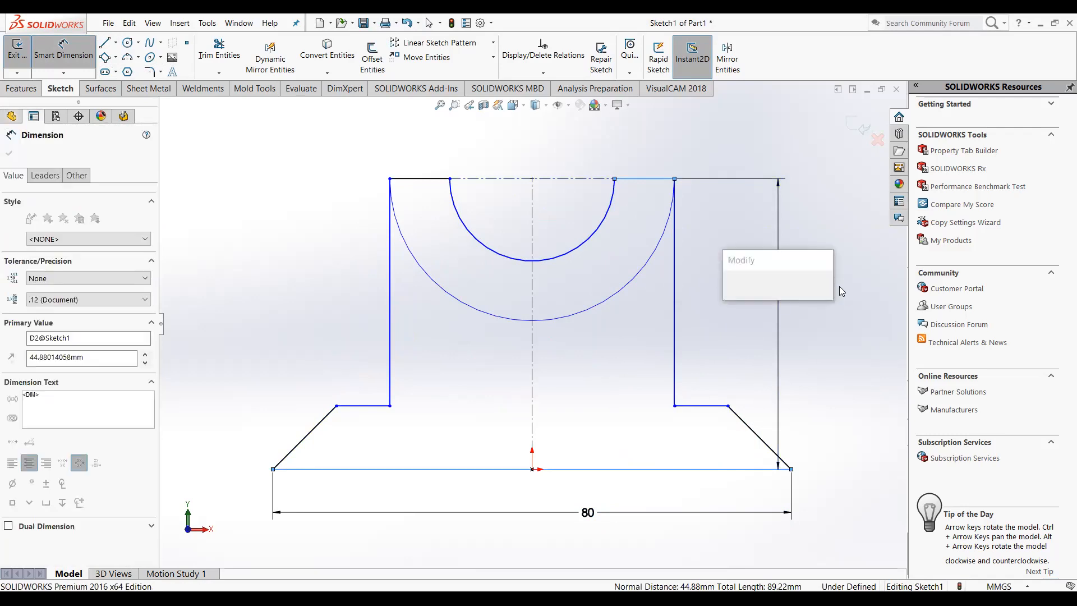
type("40")
key("Return")
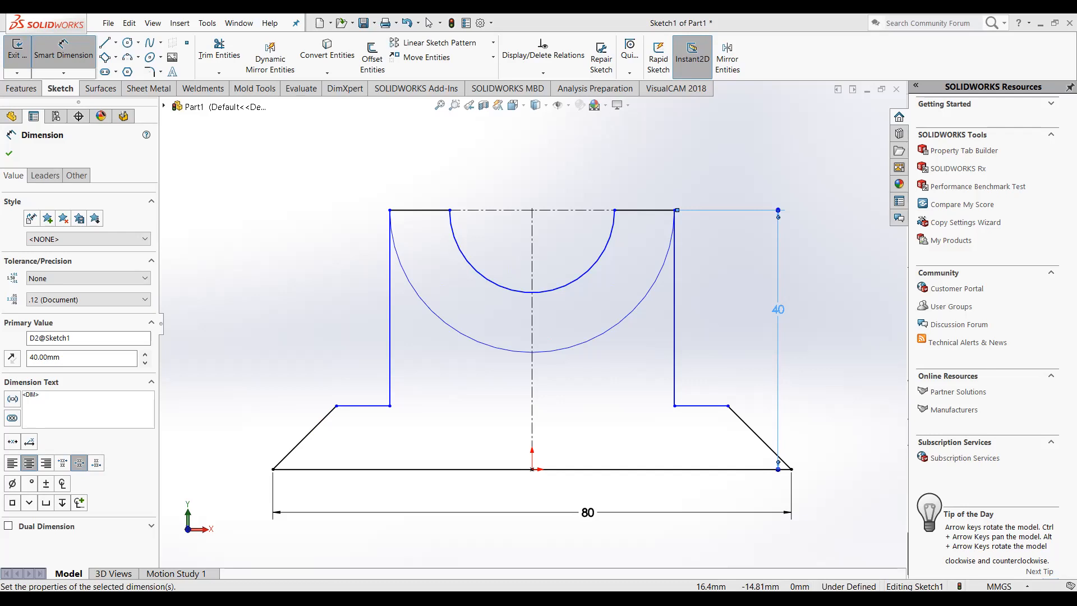
Dimension the inner arc's radius as 10 mm
left_click(516, 293)
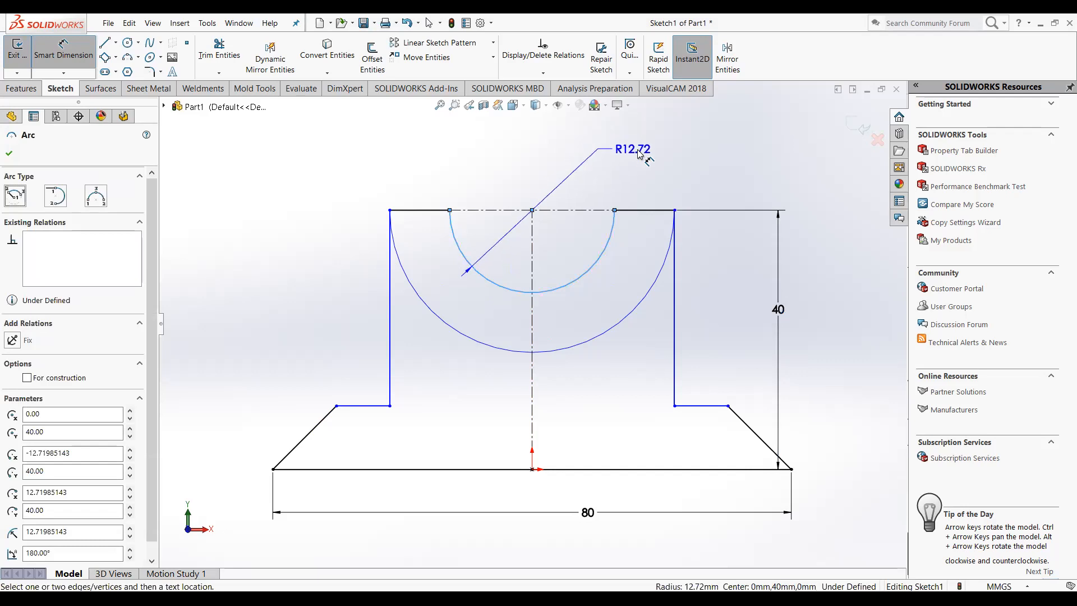
left_click(643, 155)
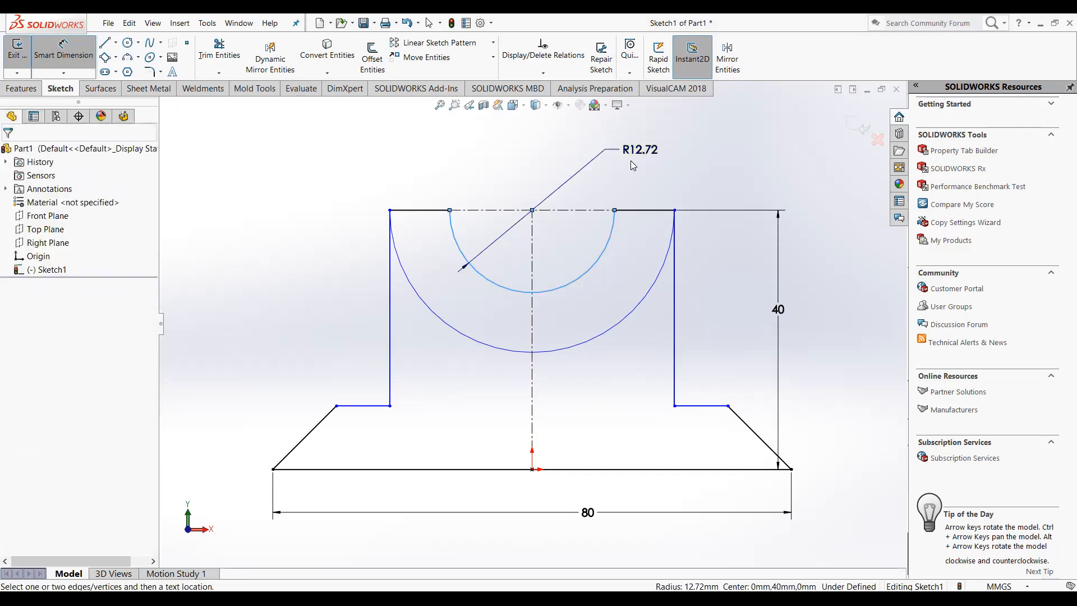
type("10")
key("Return")
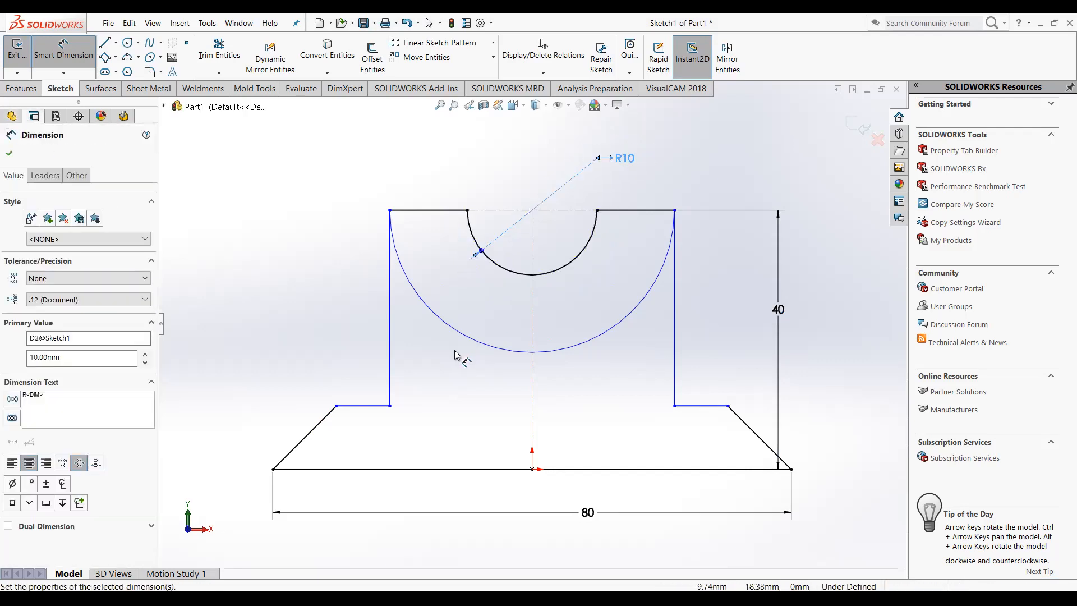
left_click(316, 436)
left_click(336, 471)
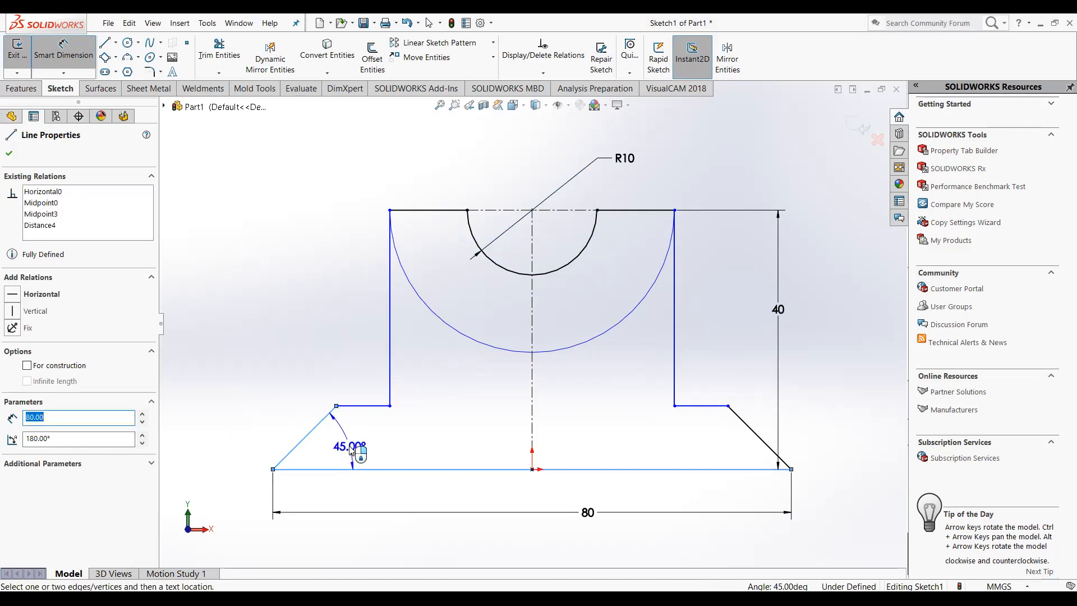
left_click(350, 449)
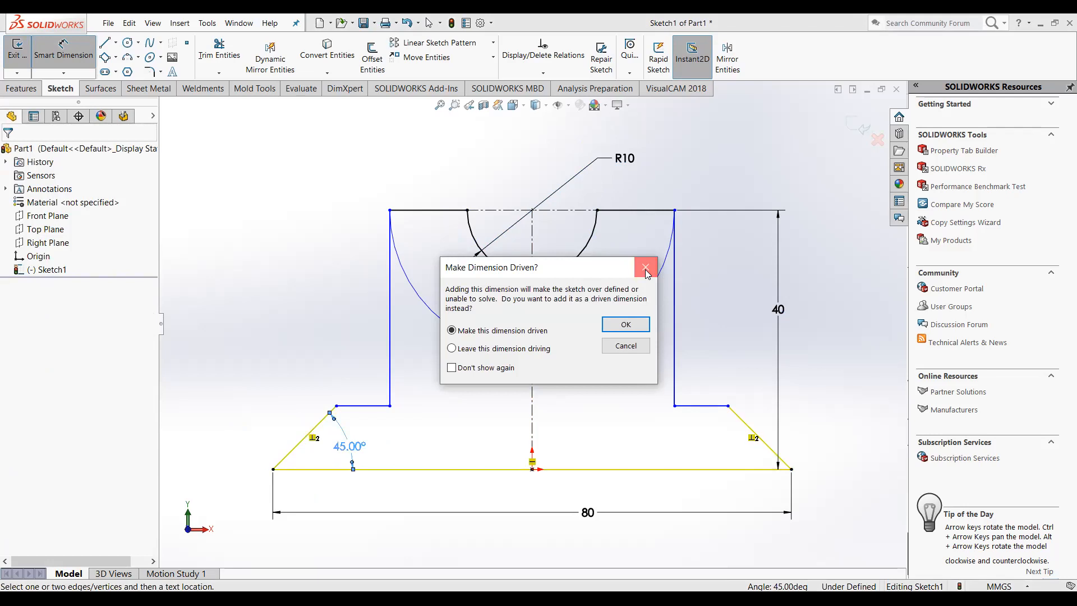
left_click(646, 269)
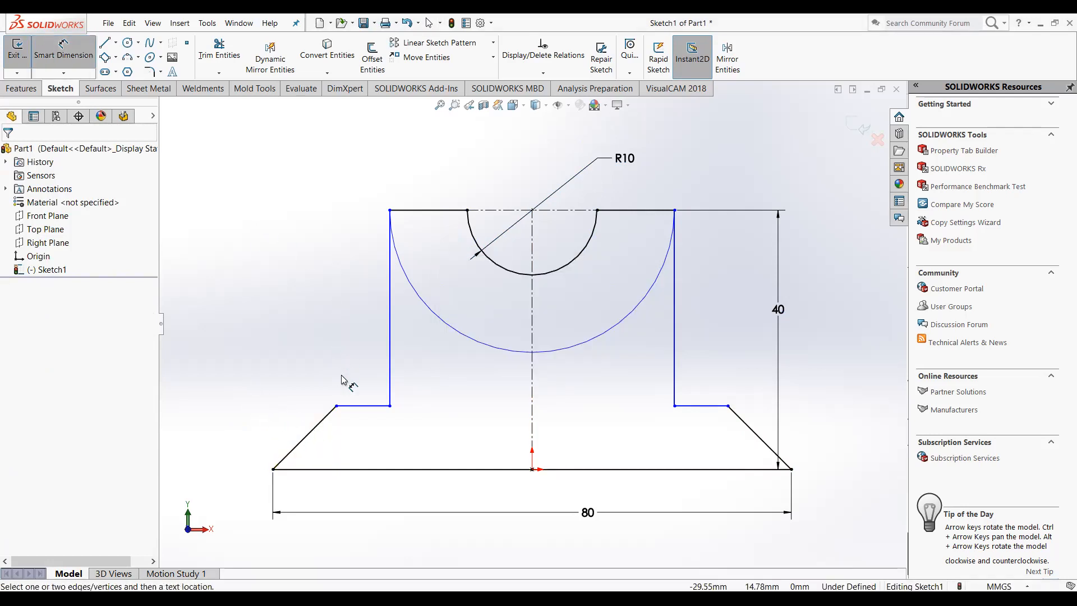
Dimension the height from the base line to the upper end of the slanted edge as 10 mm
left_click(337, 406)
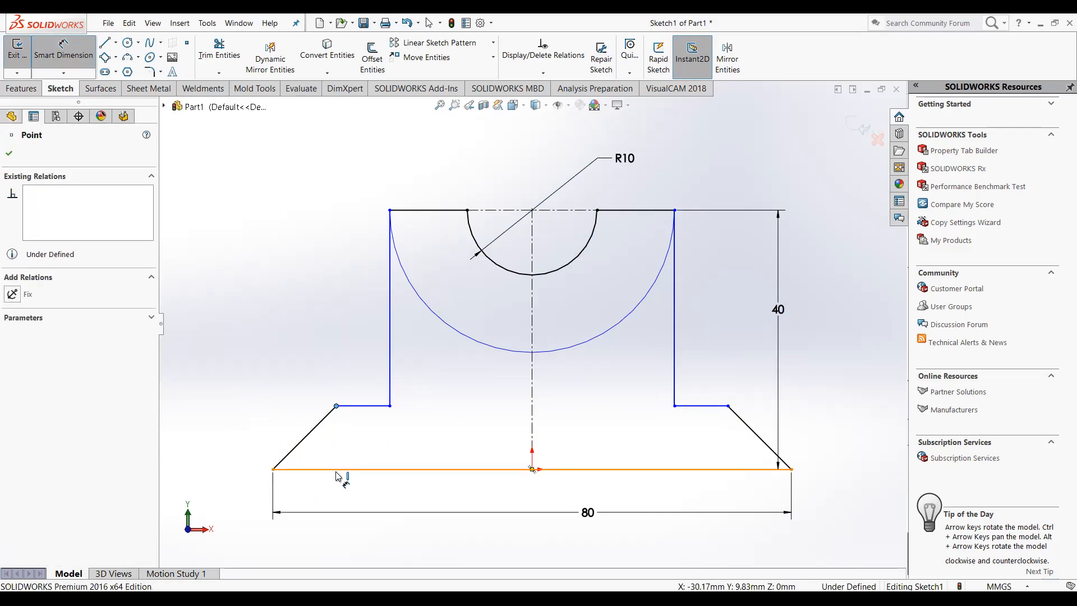
left_click(337, 470)
left_click(212, 438)
type("10")
key("Return")
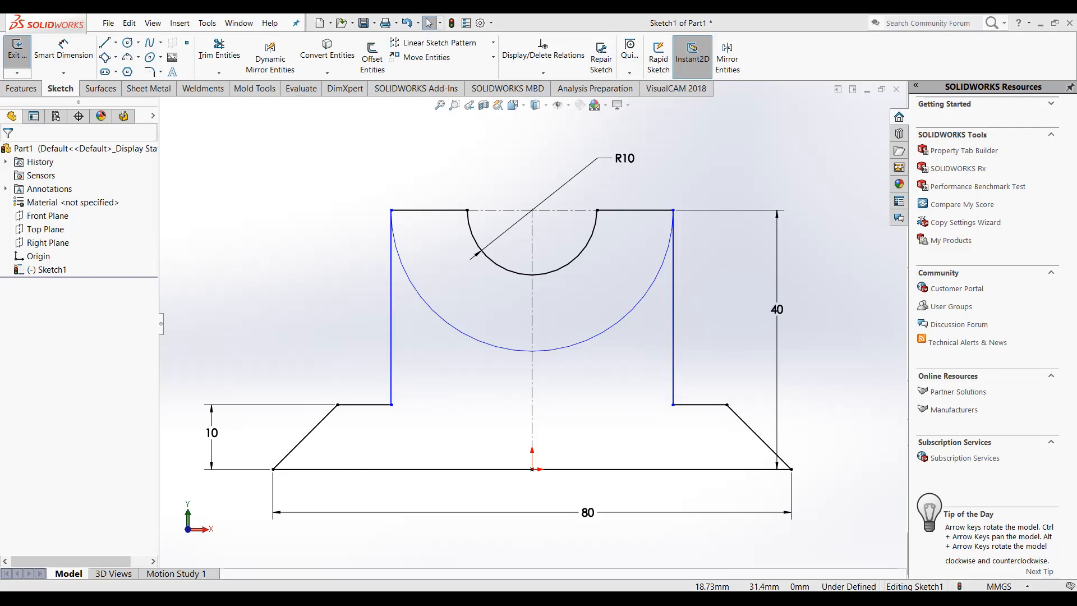
Dimension the distance between the profile's two vertical lines as 40 mm, placing the dimension above the profile
right_click_drag(314, 213, 411, 168)
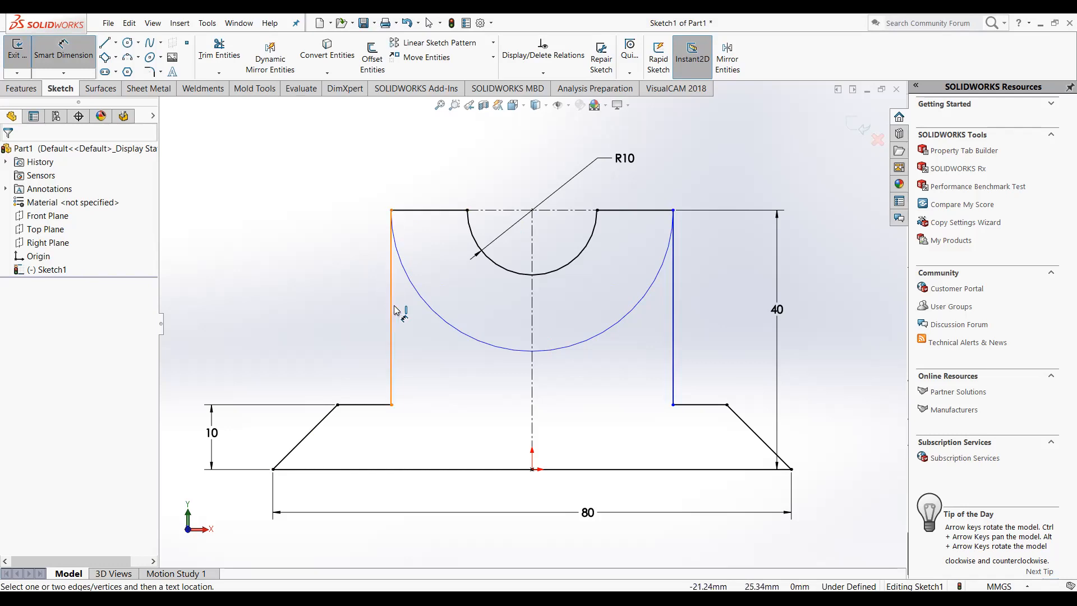
left_click(391, 328)
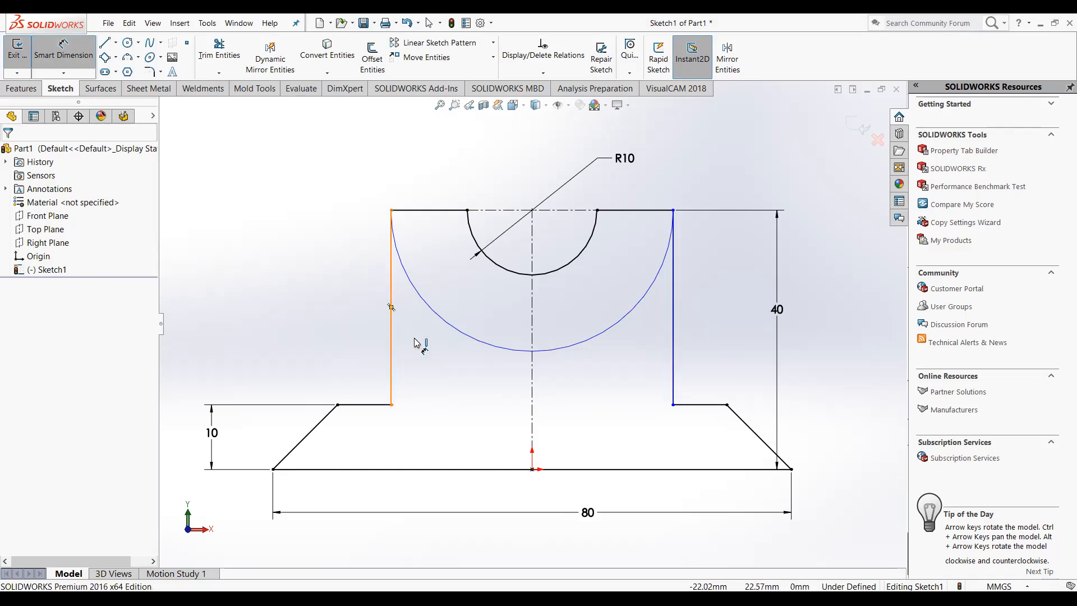
left_click(674, 373)
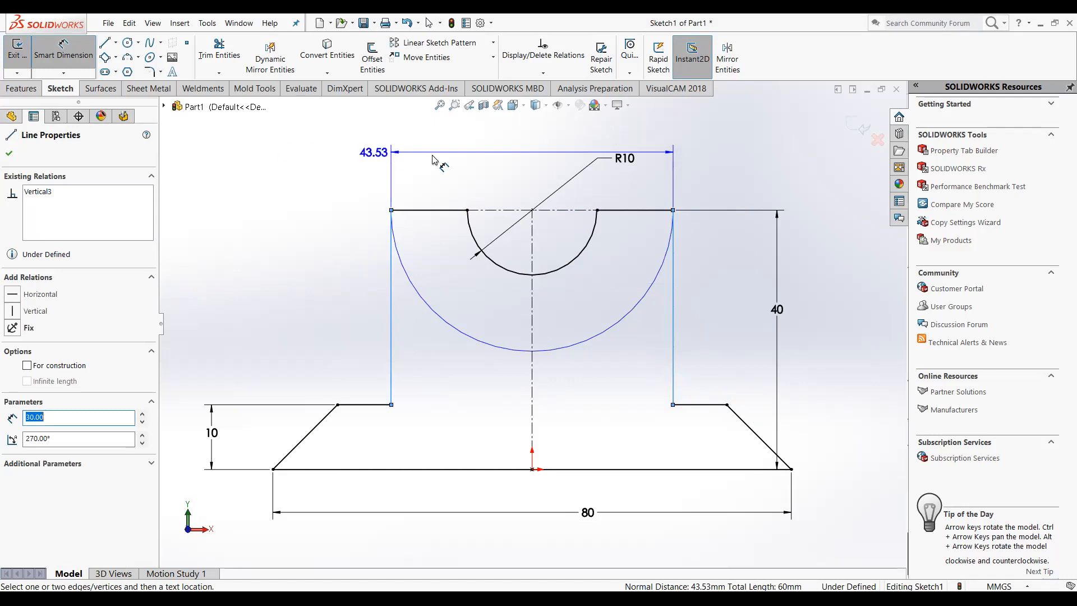
left_click(459, 156)
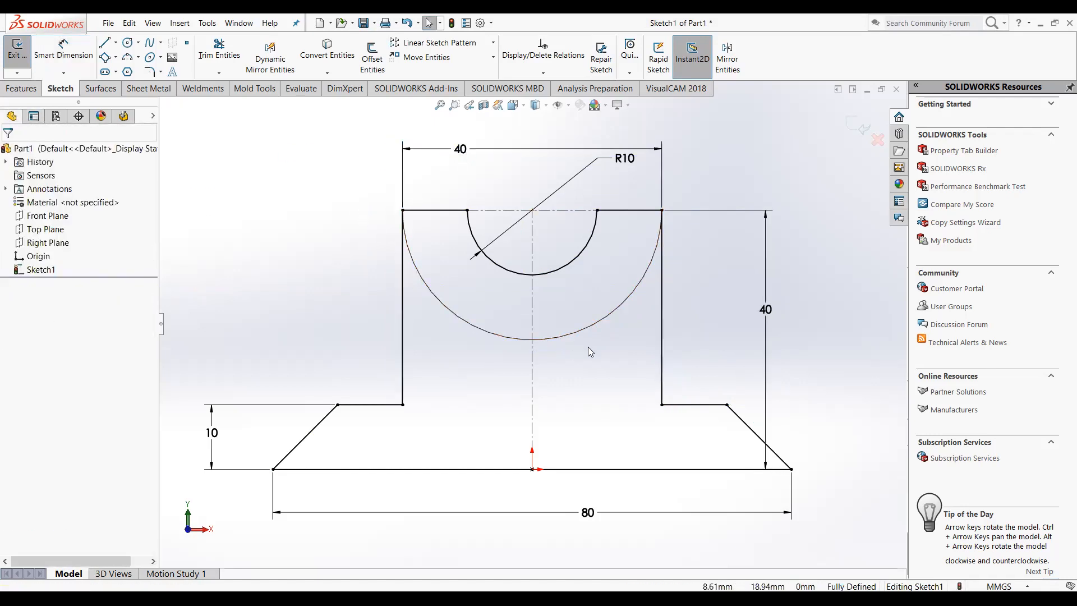
Extrude the body region and the semicircular ring region of the profile sketch 30 mm blind, with the direction reversed toward the back
key("z")
middle_click_drag(586, 330, 547, 376)
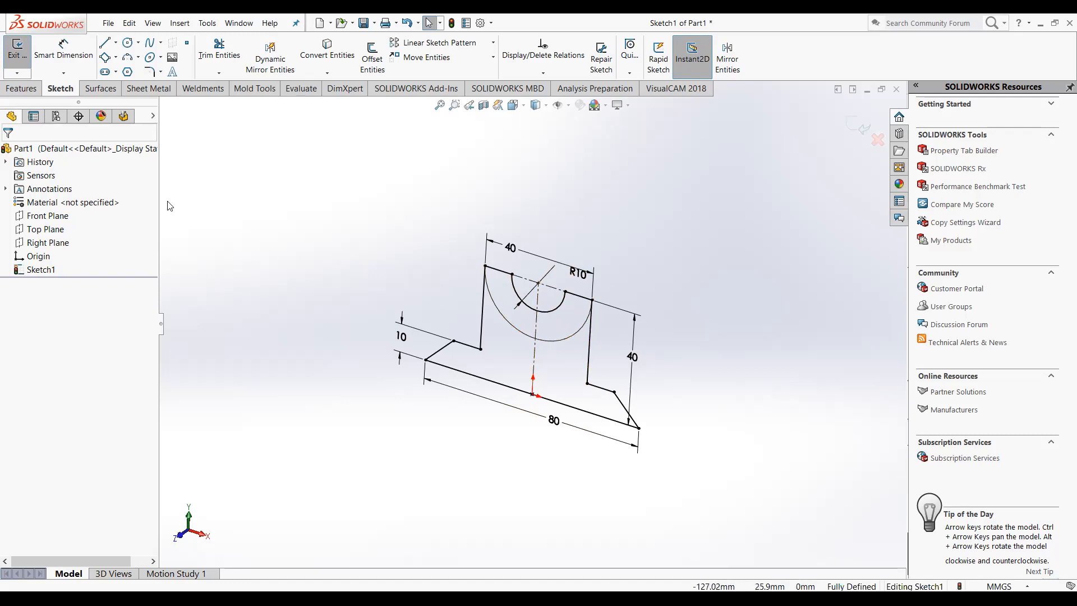
left_click(12, 88)
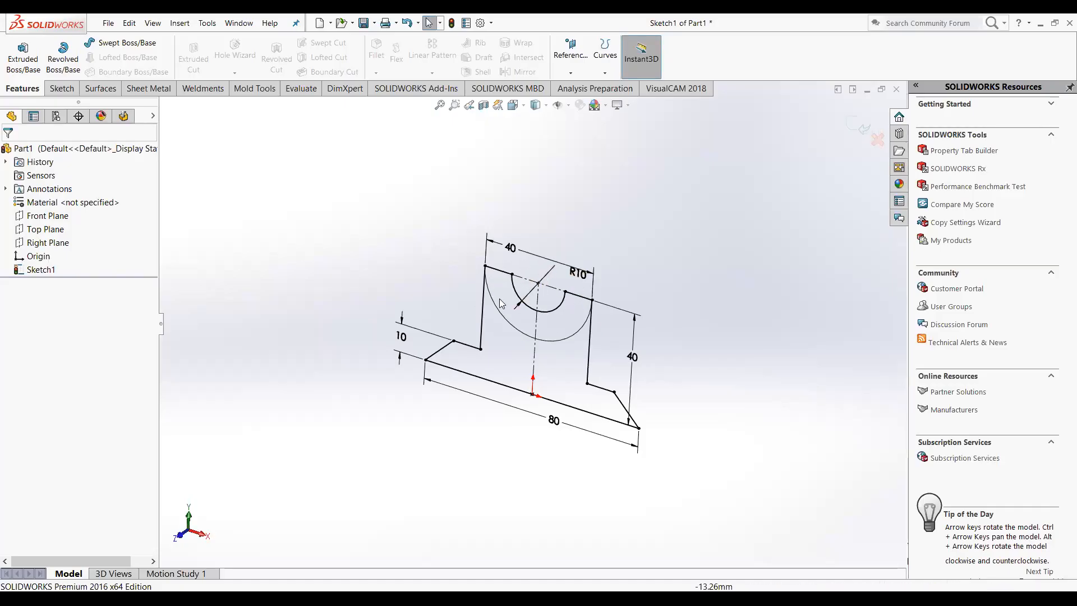
left_click(13, 60)
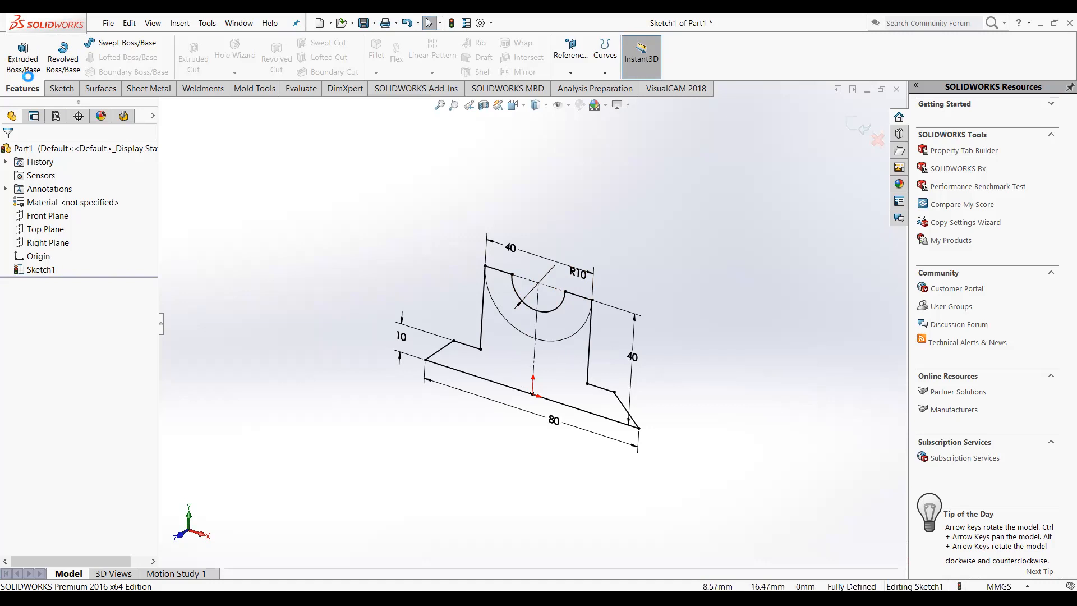
left_click(494, 348)
left_click(510, 314)
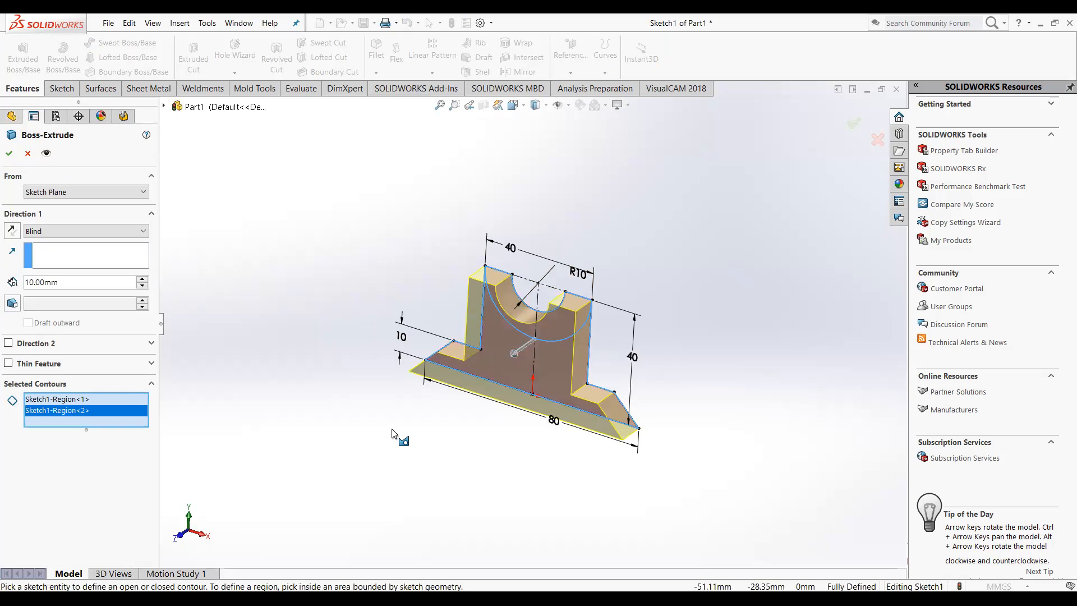
left_click(142, 280)
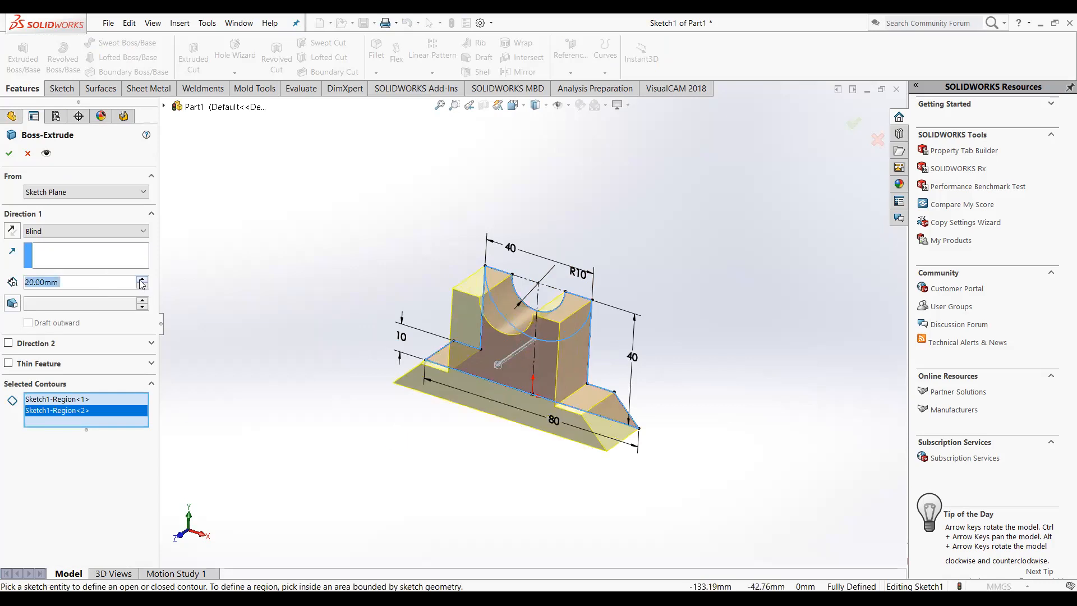
left_click(142, 279)
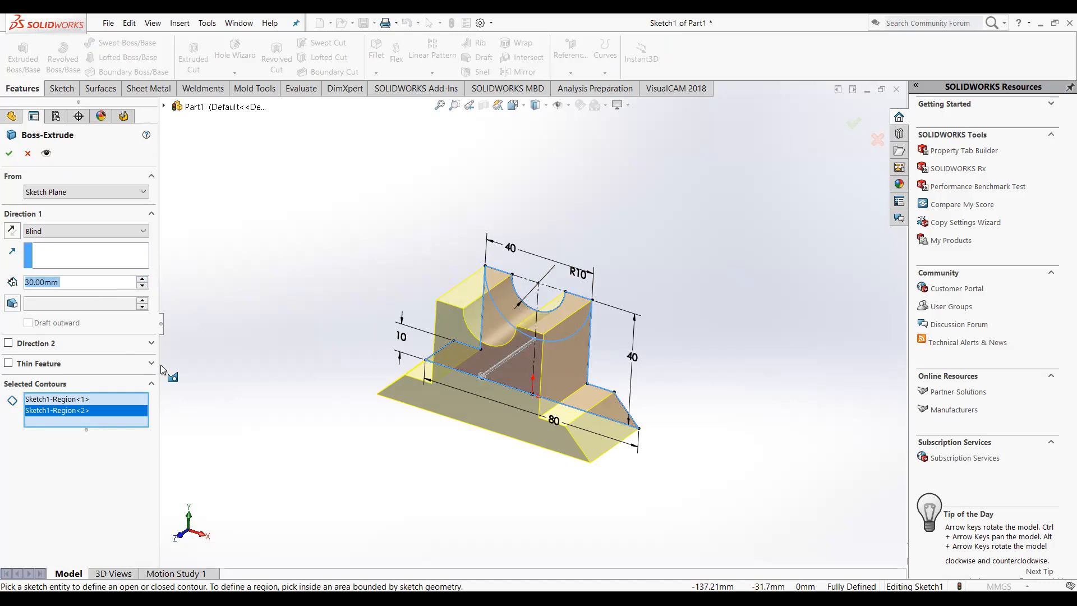
left_click(11, 230)
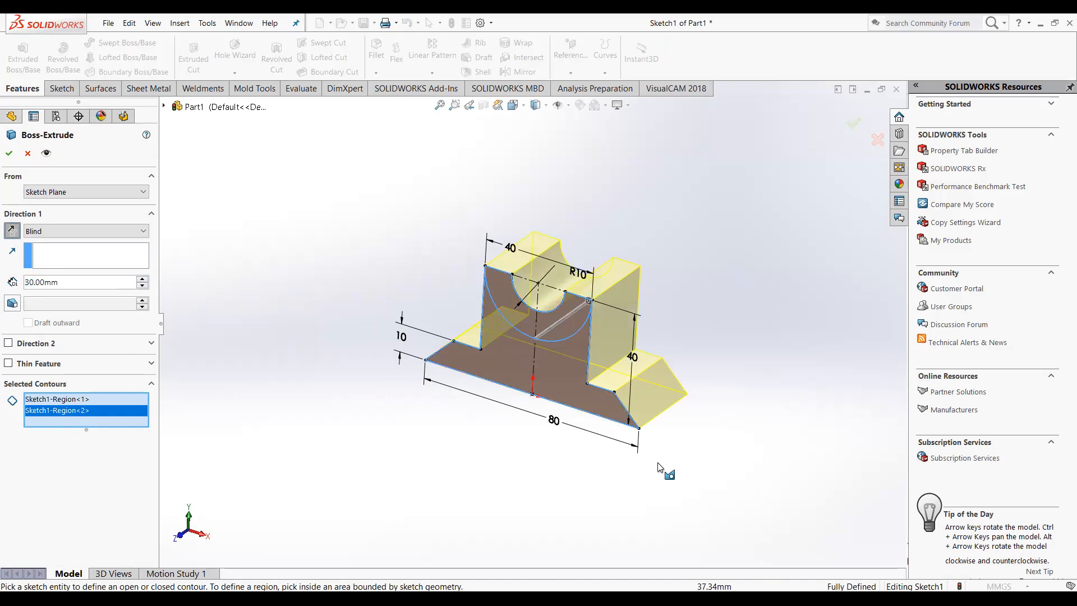
mouse_move(722, 412)
middle_mouse_down()
mouse_move(707, 436)
mouse_move(722, 413)
middle_mouse_up()
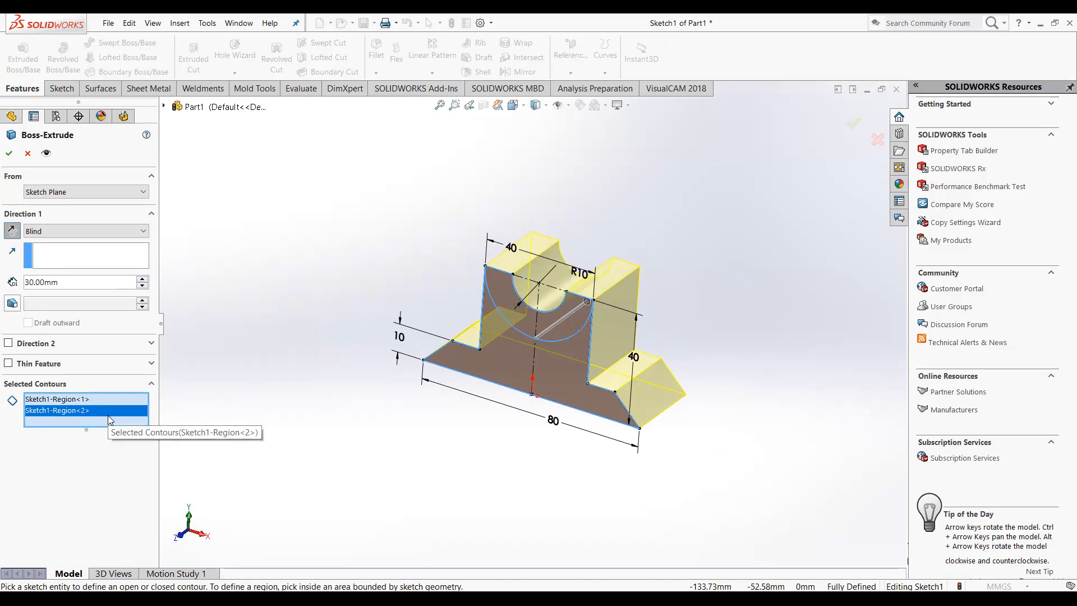
left_click(8, 153)
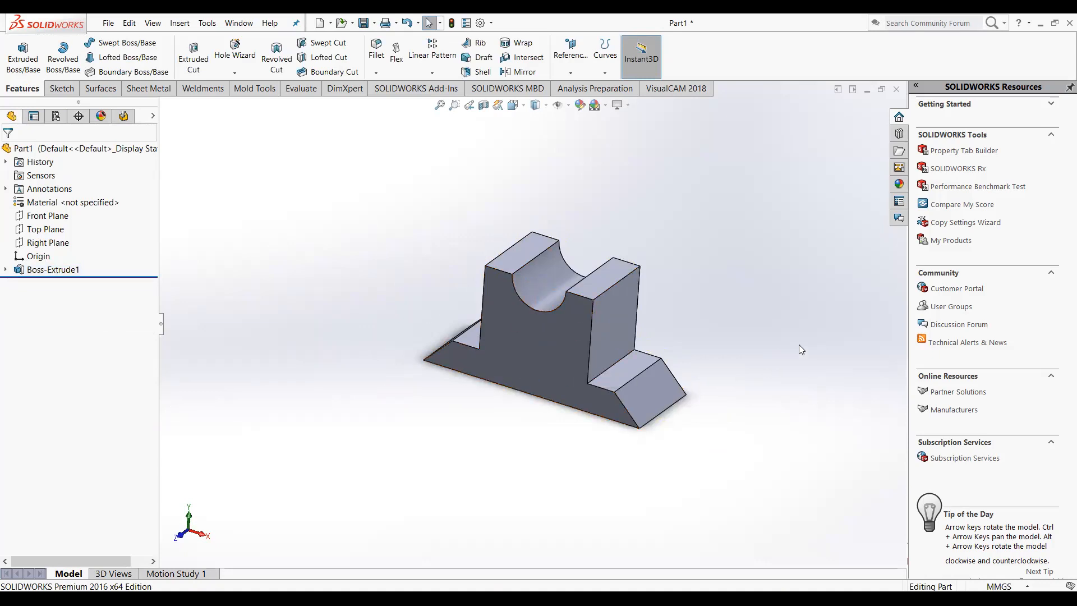
Extrude the semicircular ring region of Sketch1 10 mm forward from the block's front, merged with the body
middle_click_drag(773, 344, 805, 534)
middle_click_drag(758, 331, 740, 413)
middle_click_drag(690, 357, 700, 283)
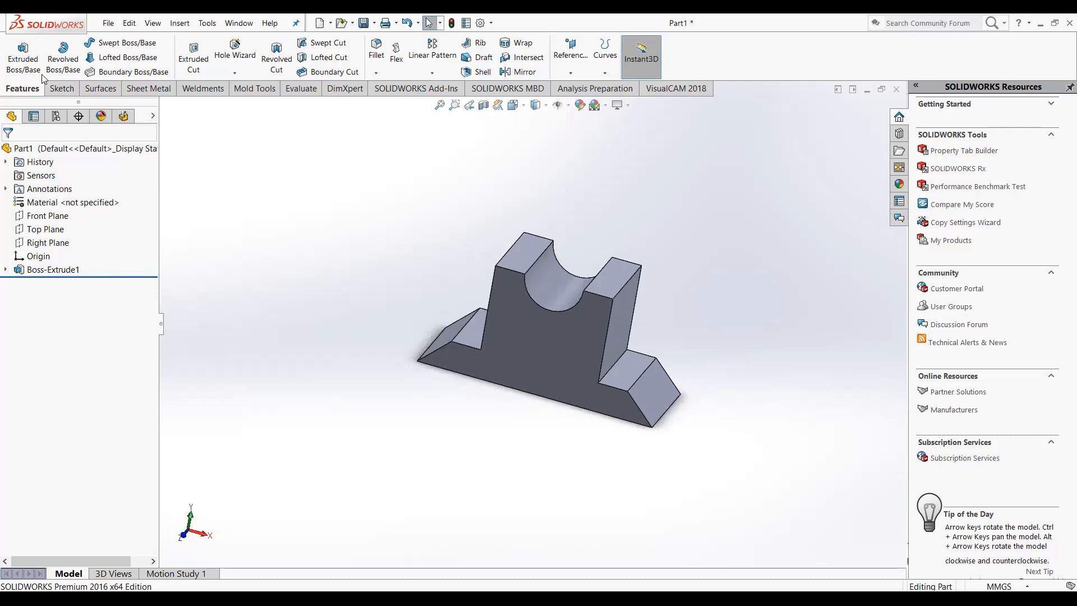
left_click(28, 67)
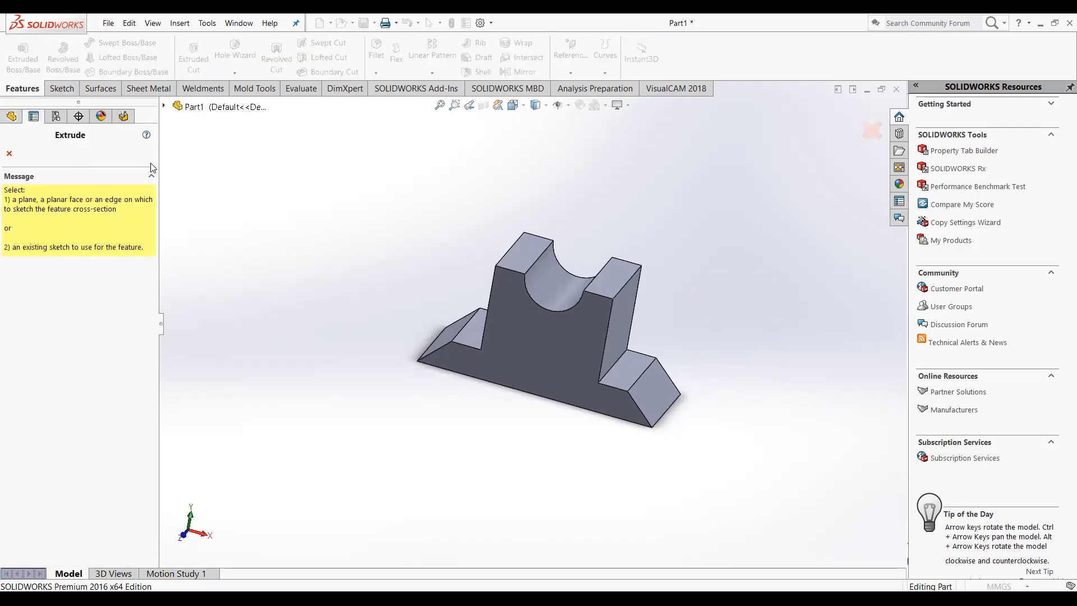
left_click(164, 106)
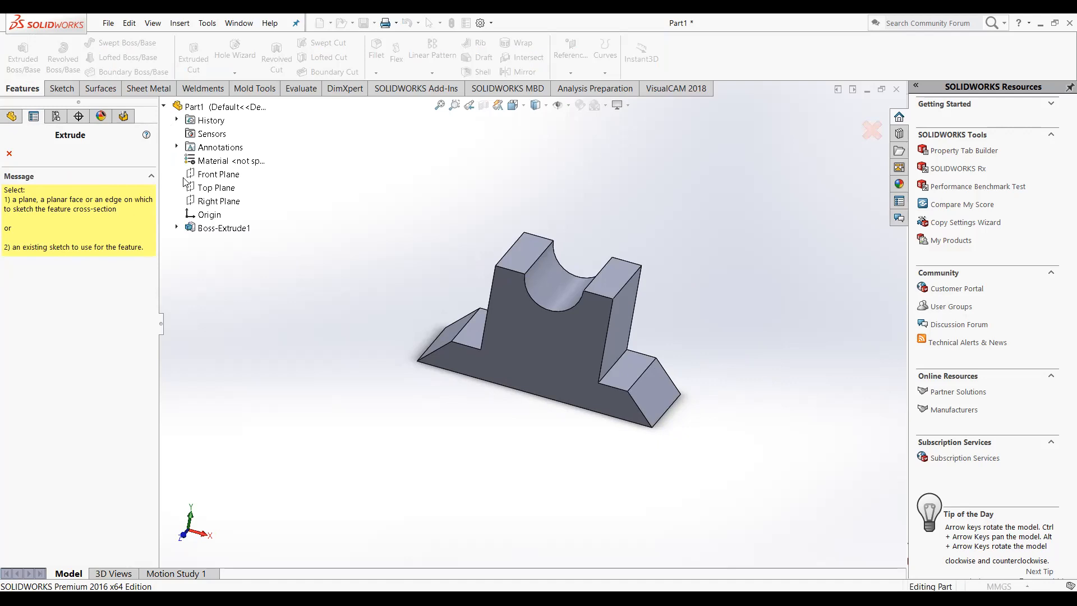
left_click(177, 228)
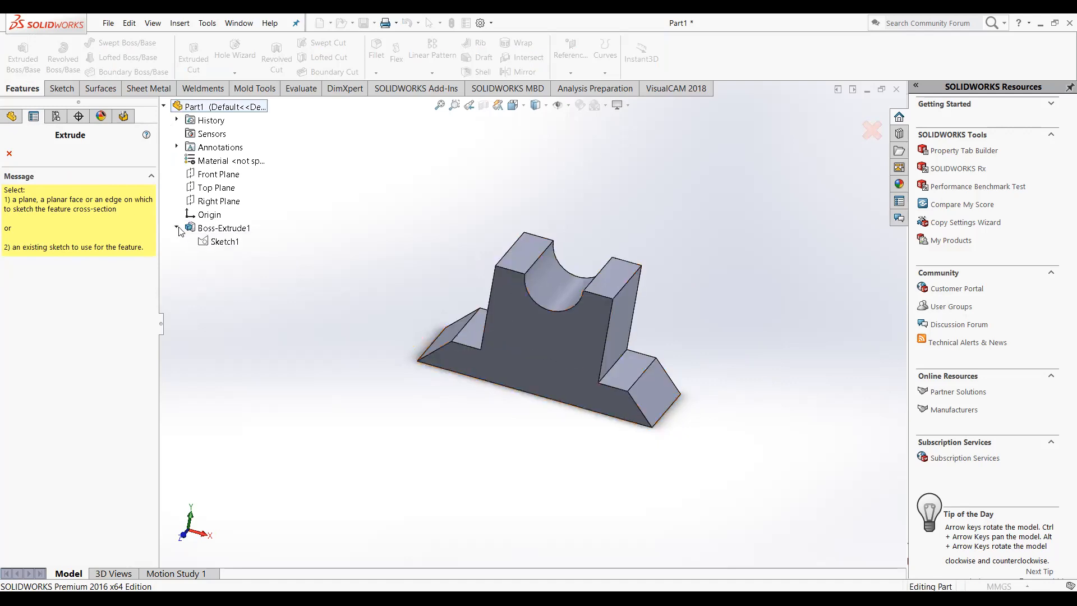
left_click(216, 242)
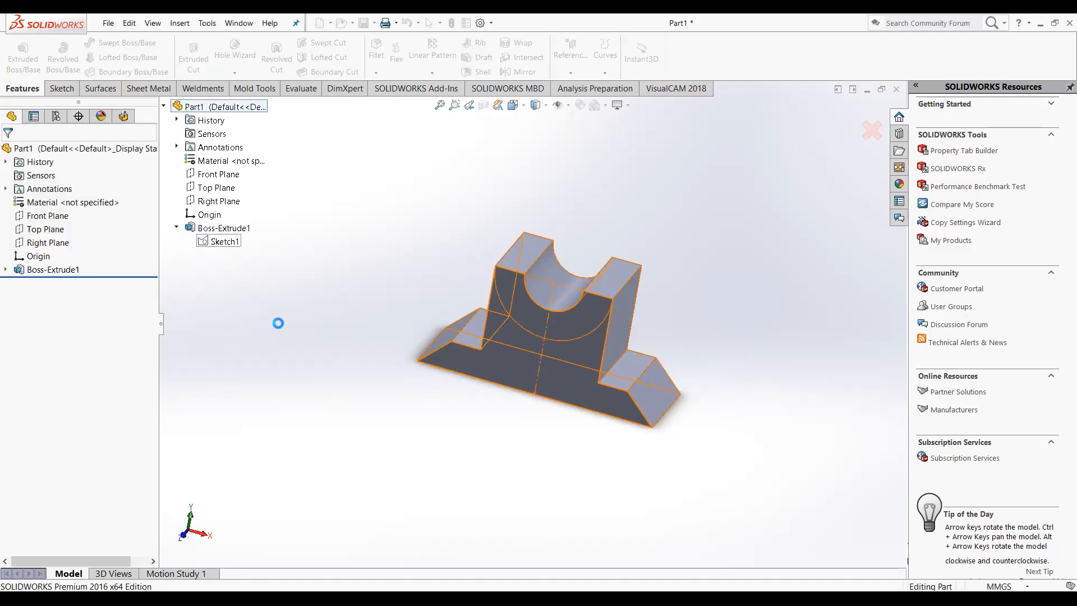
middle_click_drag(325, 410, 296, 372)
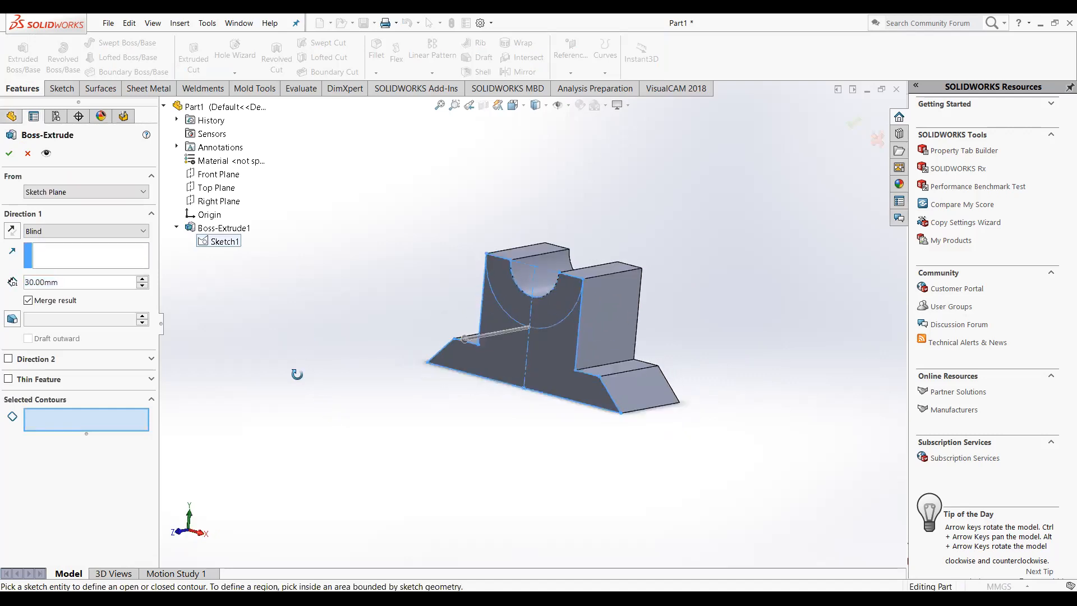
left_click(555, 300)
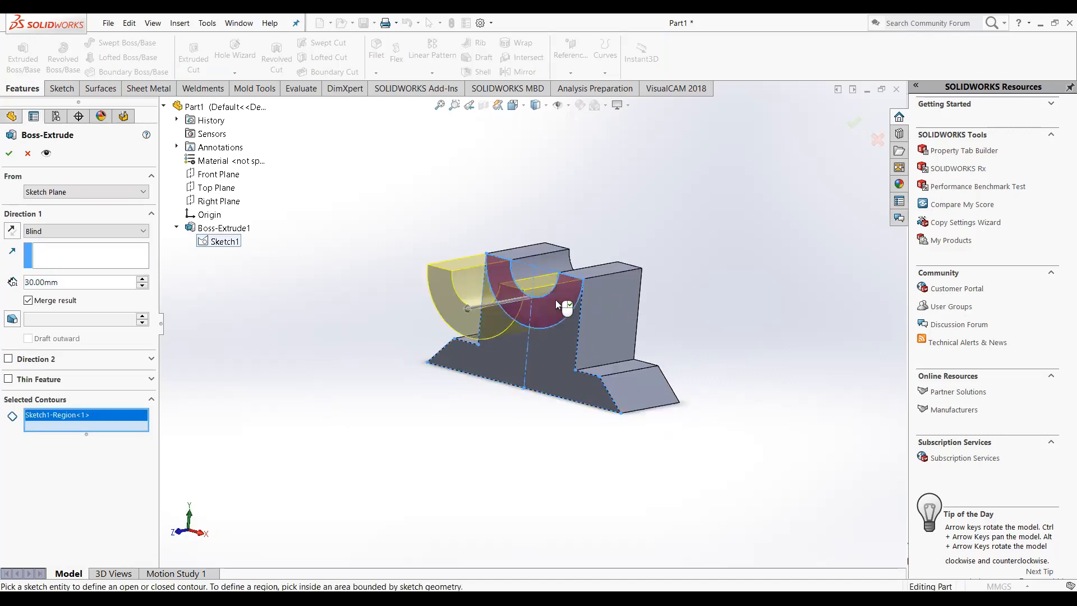
left_click(142, 285)
left_click(142, 286)
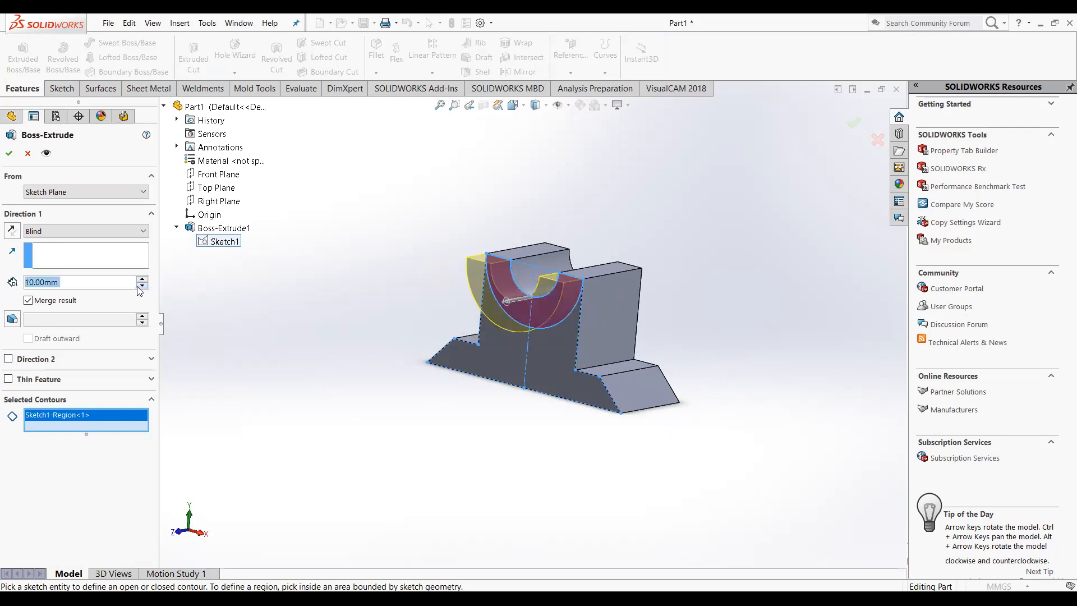
left_click(9, 153)
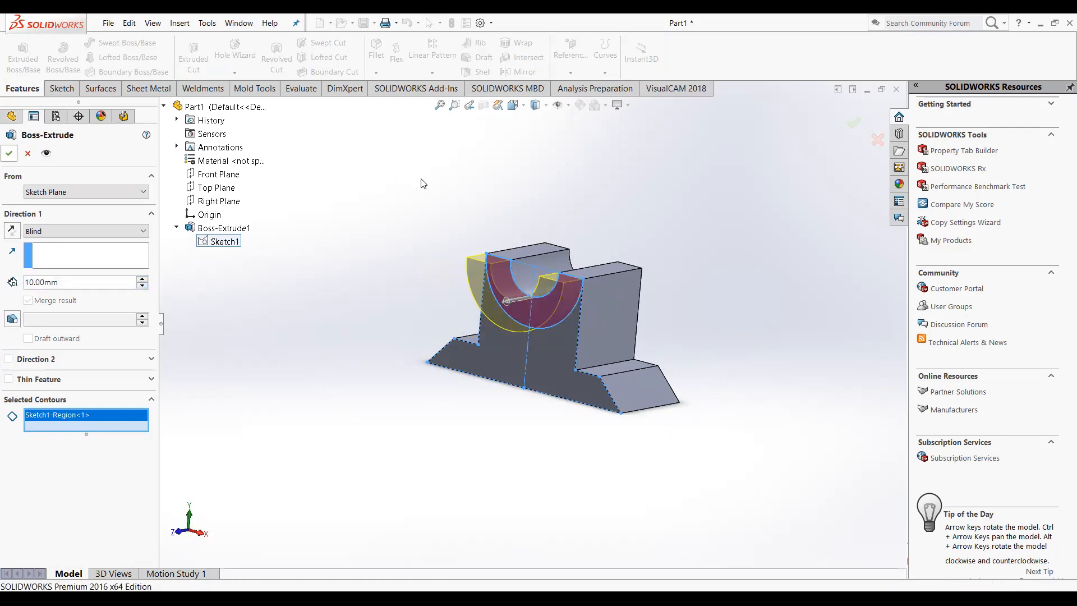
Delete the semicircular ring extrusion, Boss-Extrude2
mouse_move(651, 317)
middle_mouse_down()
mouse_move(717, 312)
mouse_move(825, 337)
mouse_move(595, 398)
mouse_move(522, 392)
mouse_move(716, 396)
mouse_move(765, 360)
mouse_move(611, 385)
mouse_move(673, 336)
mouse_move(701, 291)
mouse_move(646, 330)
middle_mouse_up()
left_click(67, 284)
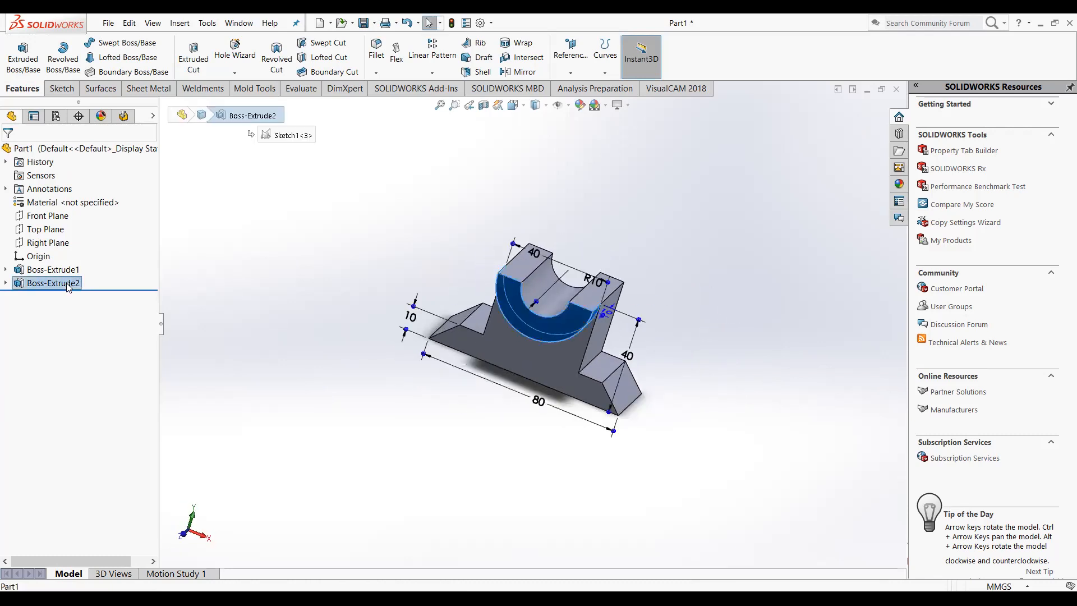
right_click(67, 285)
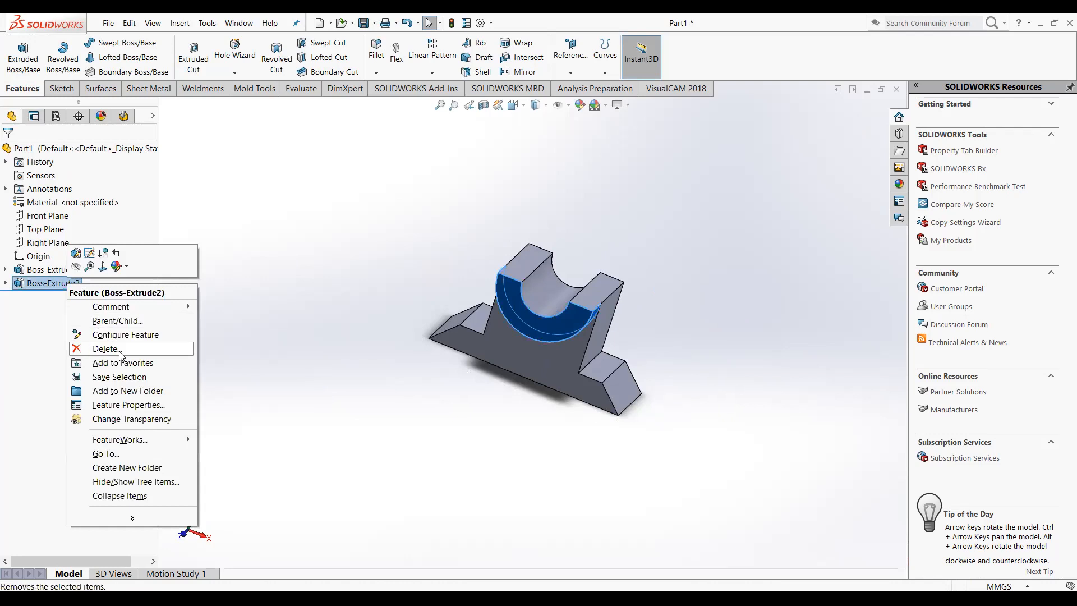
left_click(362, 270)
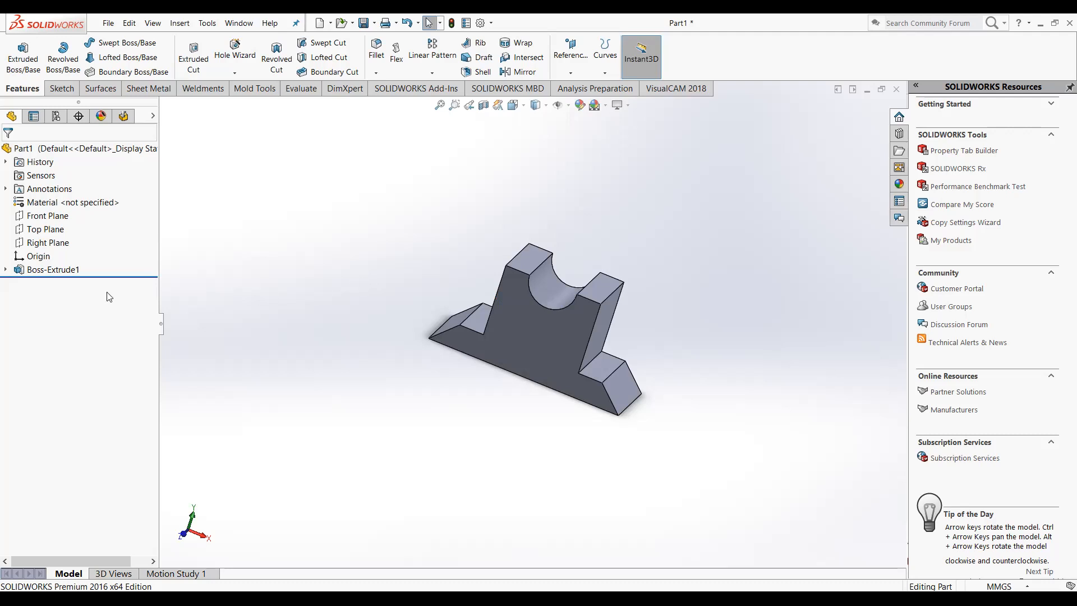
Show the base extrusion's Sketch1 on the model and select the block's front face
left_click(6, 270)
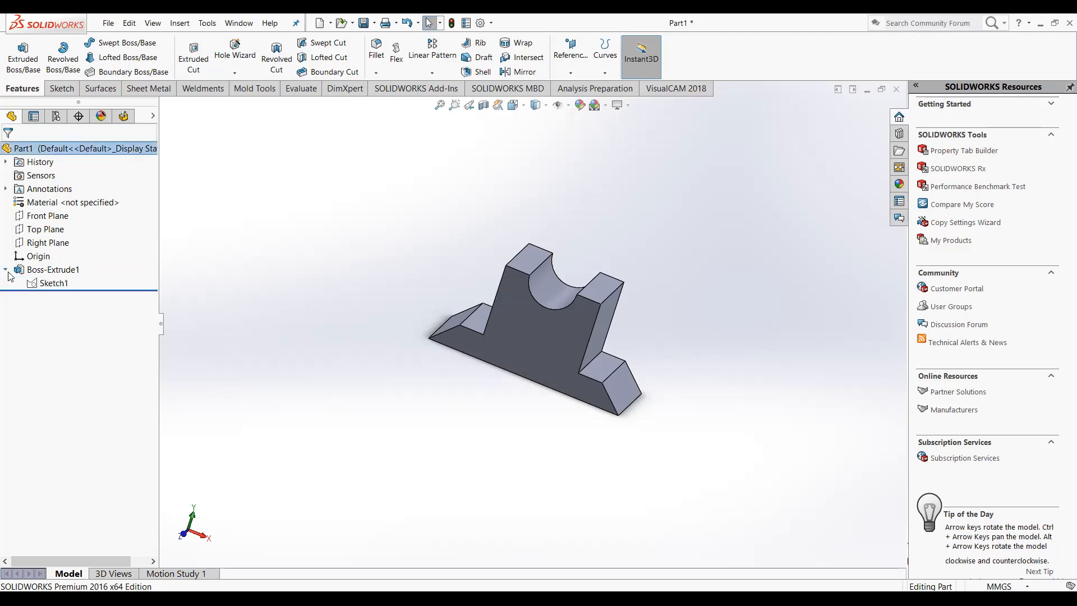
left_click(58, 285)
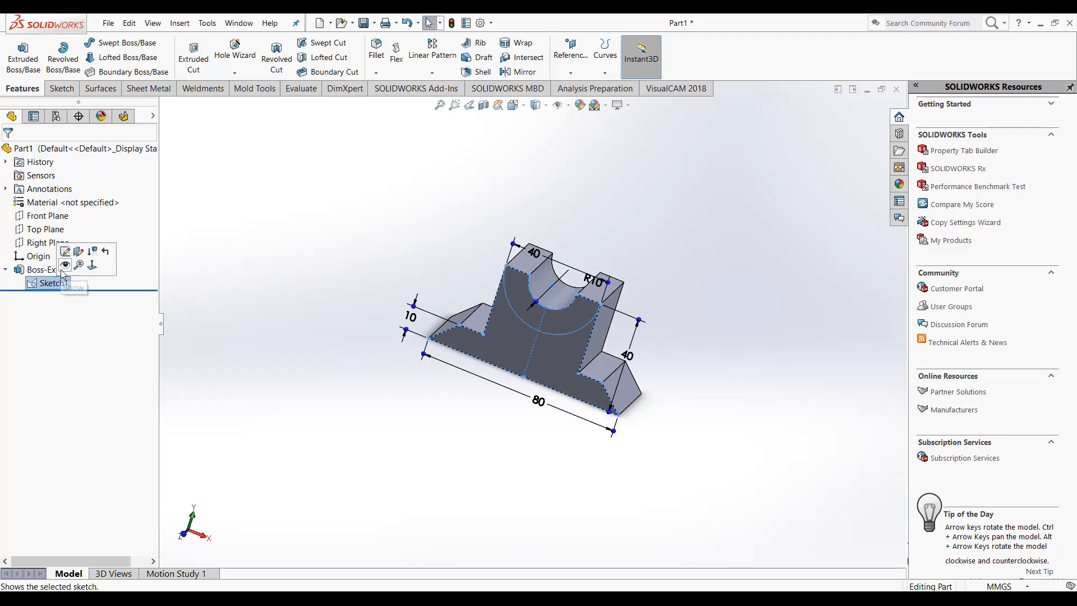
left_click(79, 252)
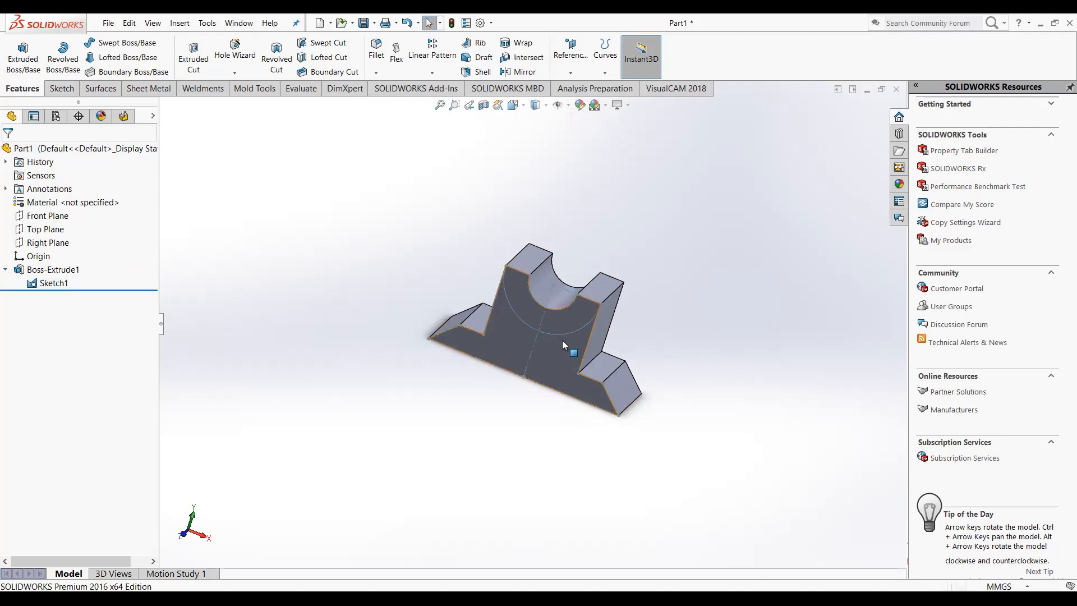
scroll(583, 330, "down", 4)
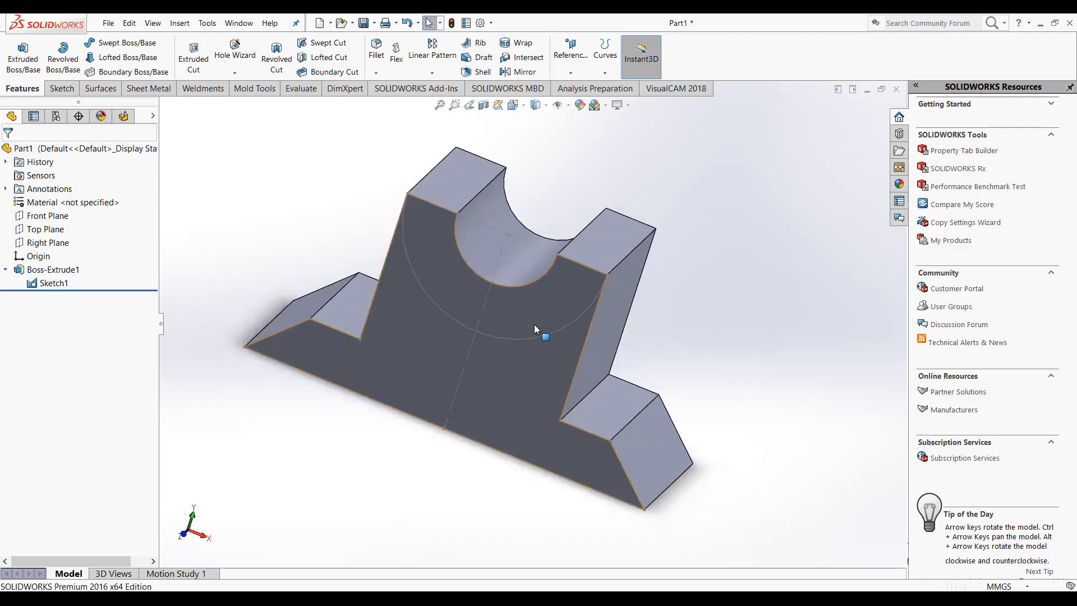
left_click(432, 219)
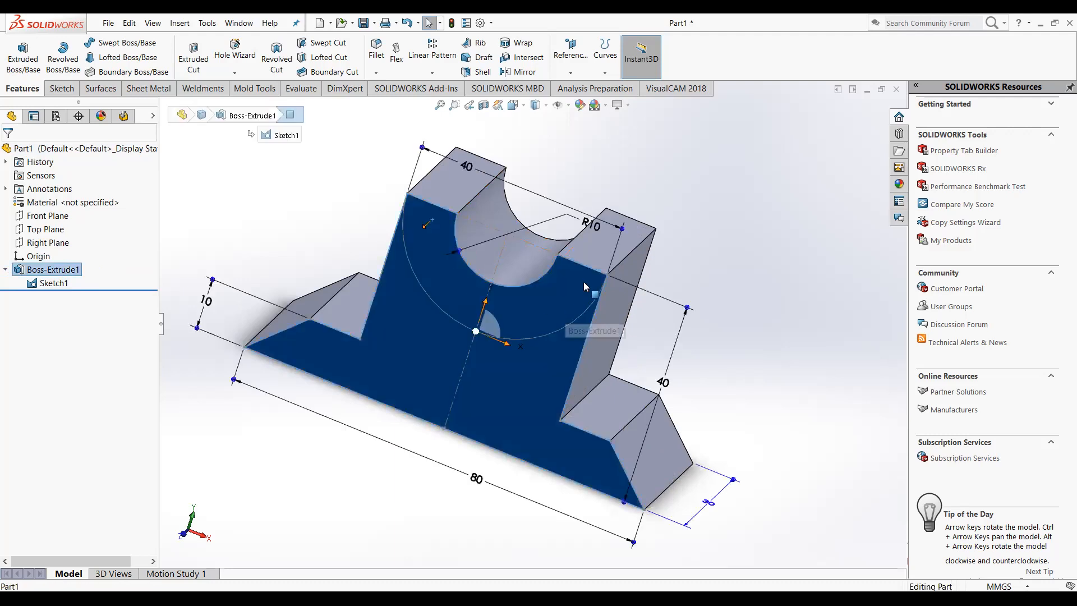
Clear the front face selection and hide the base extrusion's Sketch1 from the model
key("Escape")
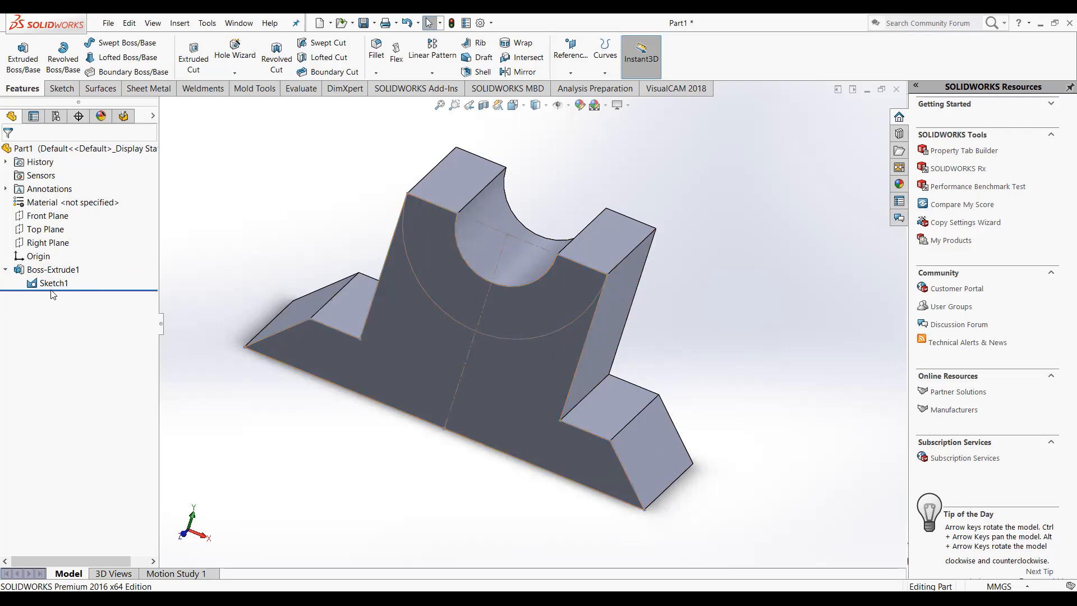
left_click(6, 270)
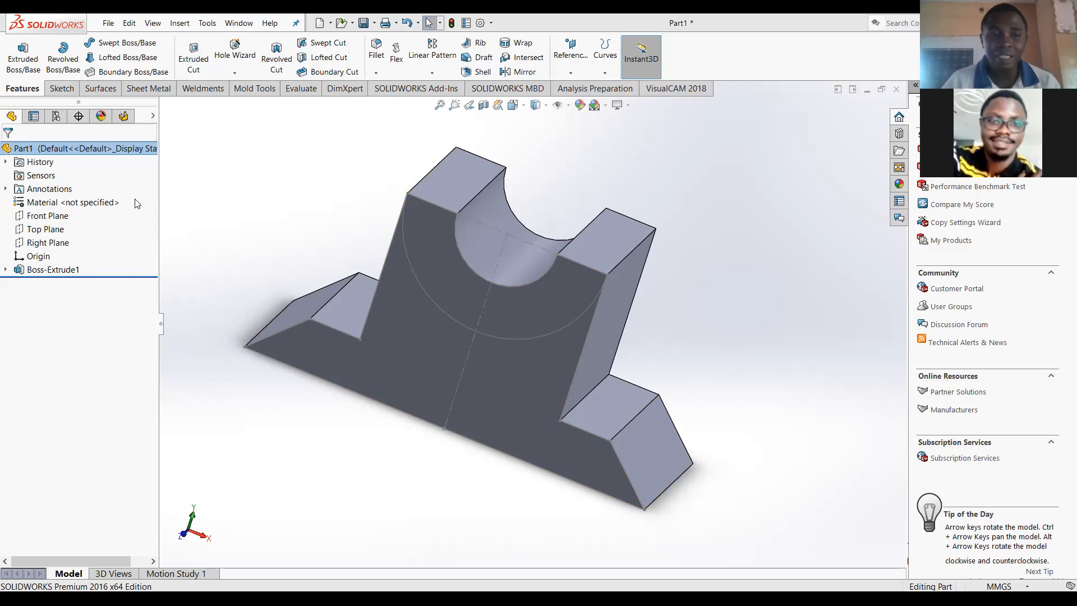
left_click(6, 271)
left_click(54, 284)
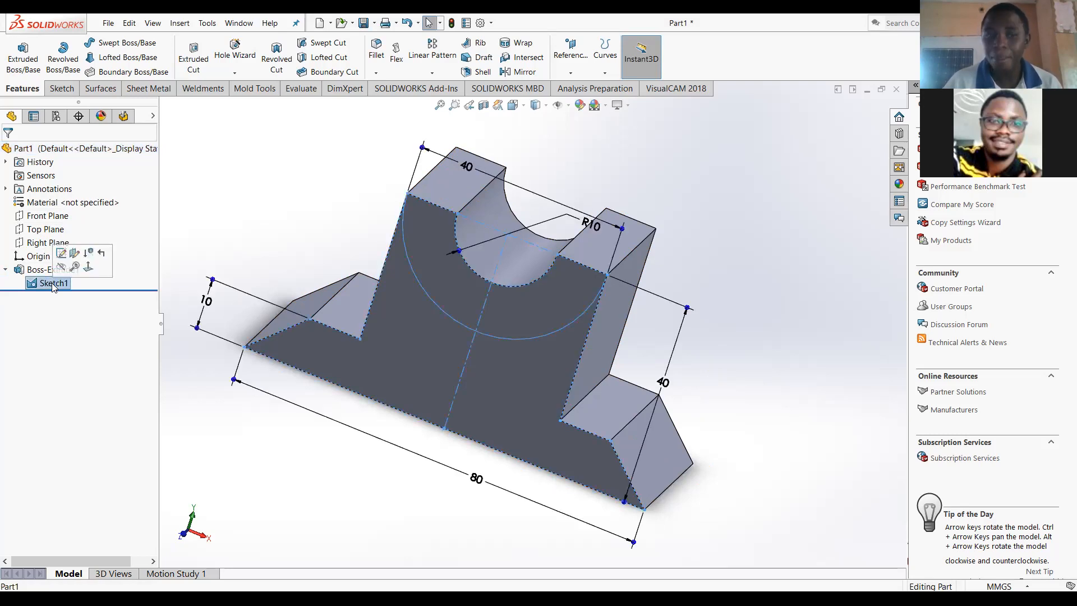
left_click(62, 268)
left_click(58, 282)
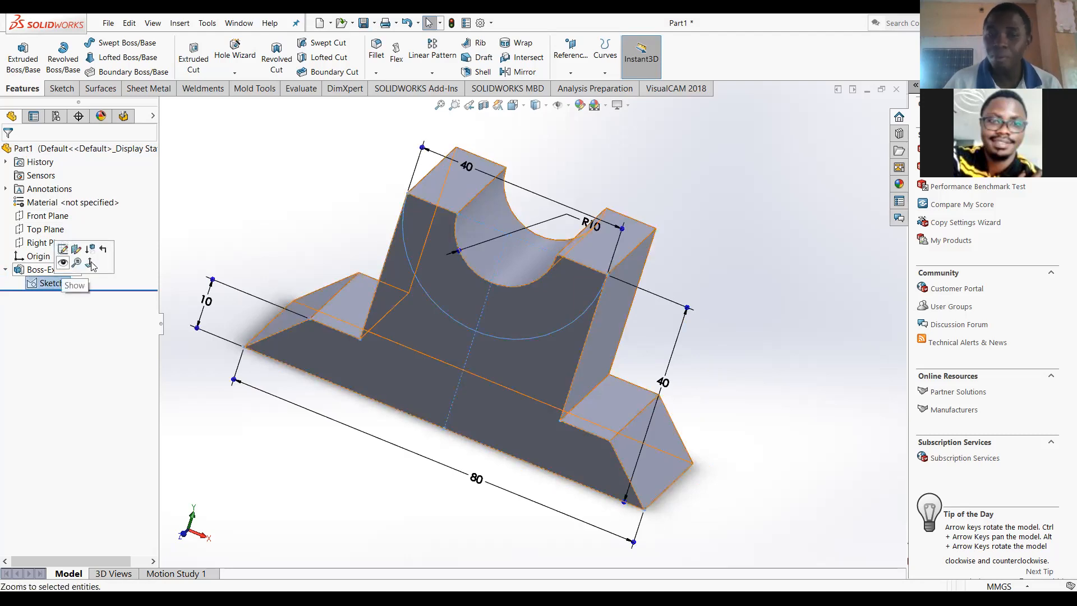
left_click(275, 208)
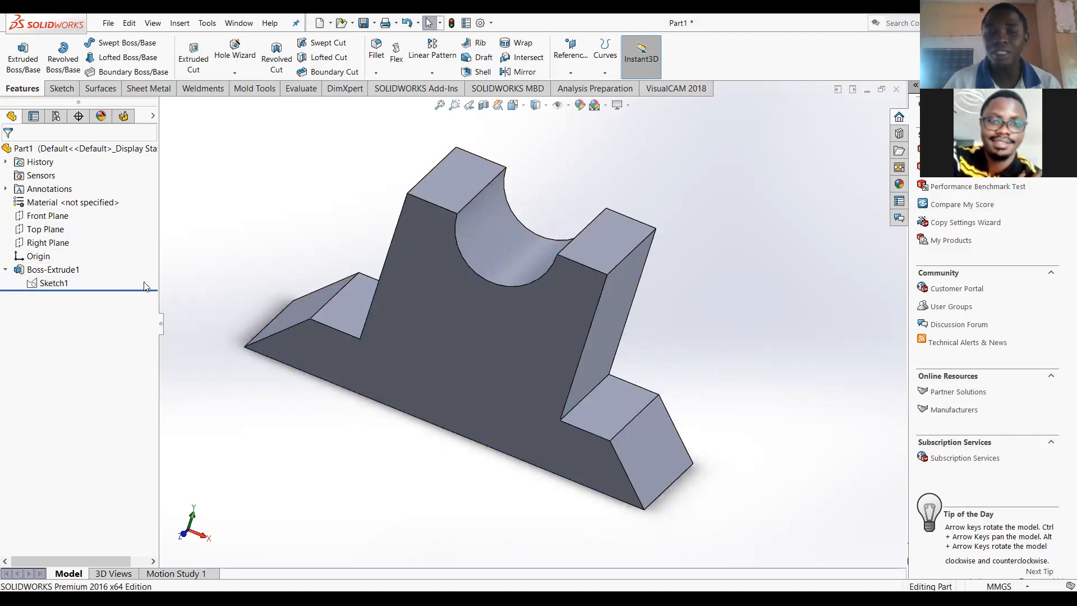
left_click(85, 284)
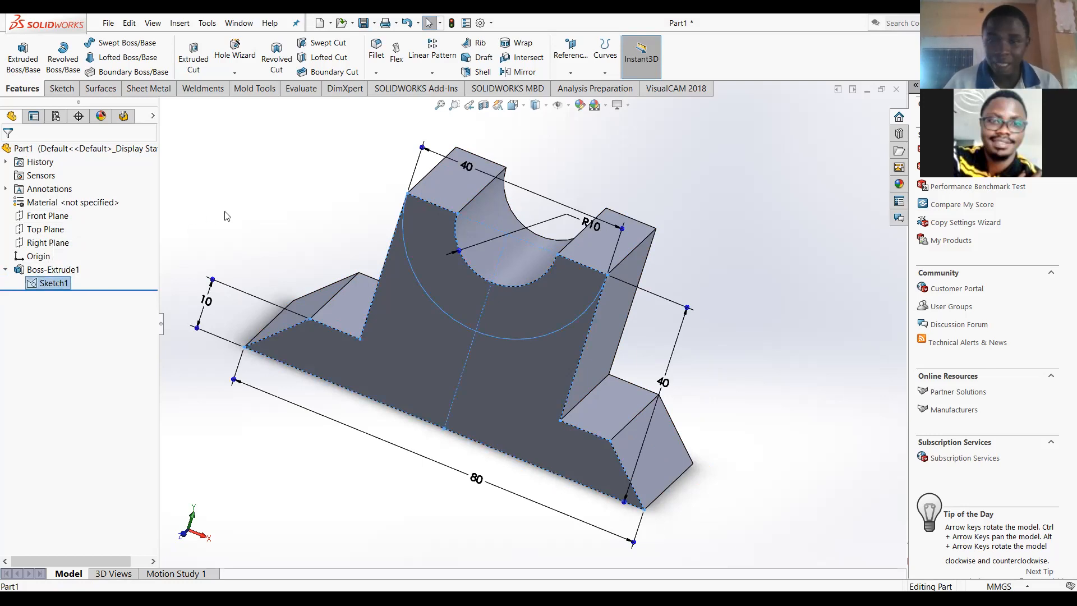
left_click(23, 56)
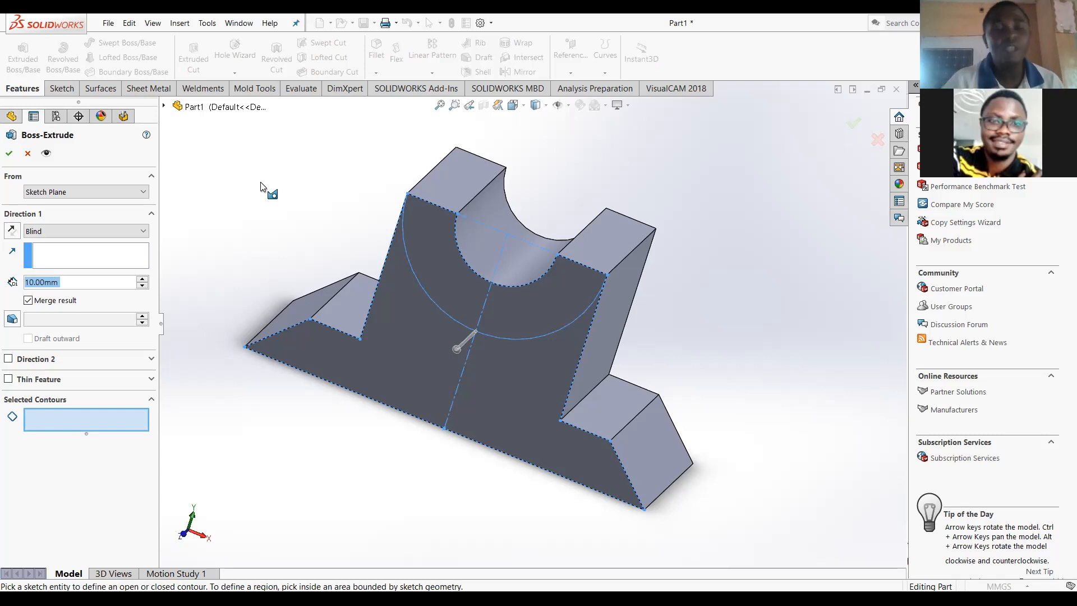
left_click(28, 153)
left_click(275, 207)
left_click(429, 293)
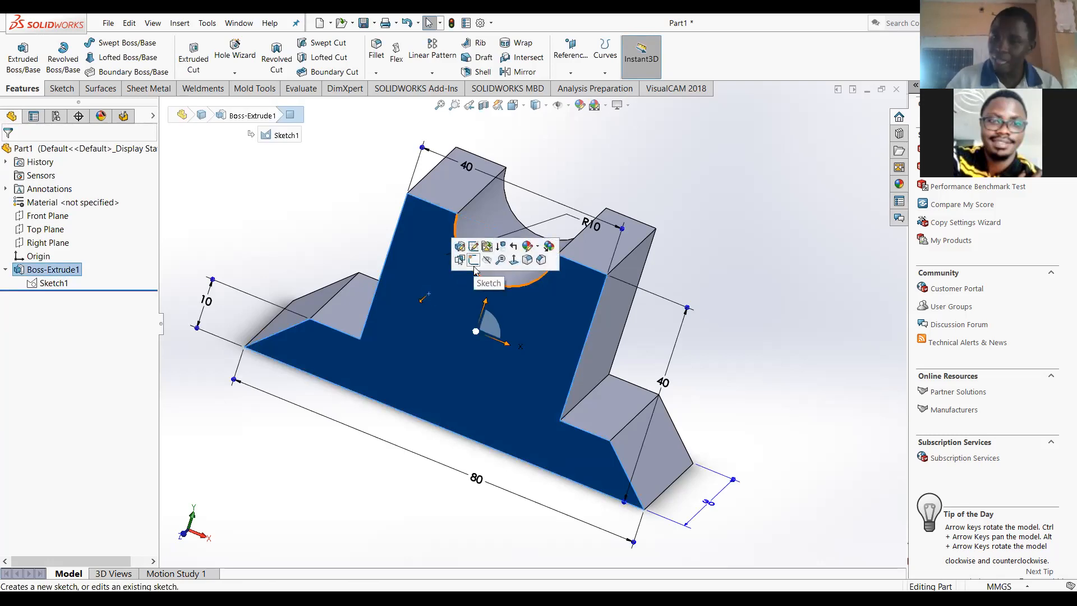
left_click(361, 192)
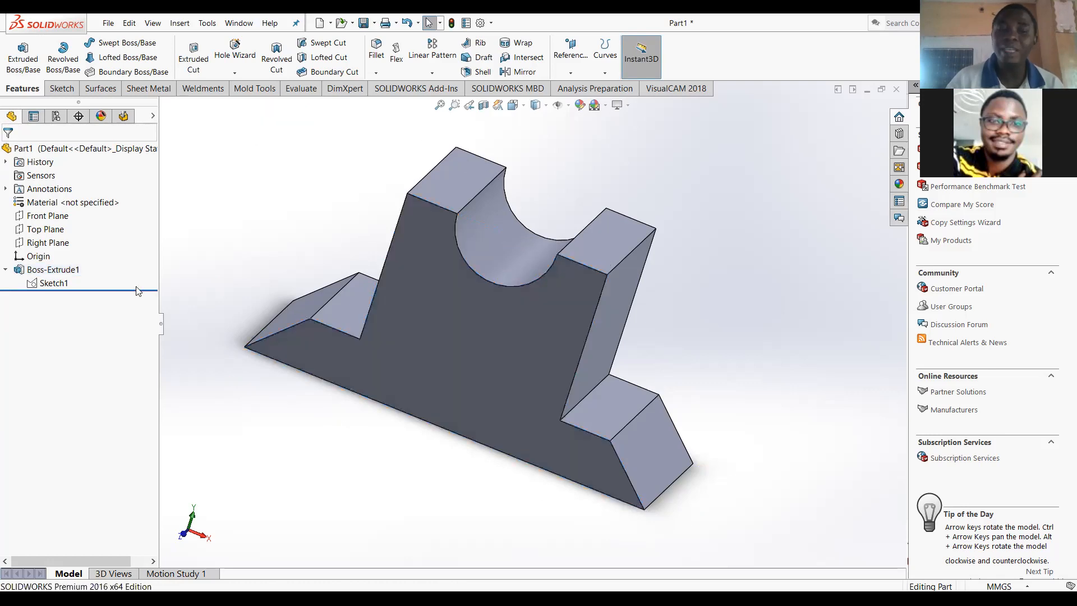
left_click(62, 284)
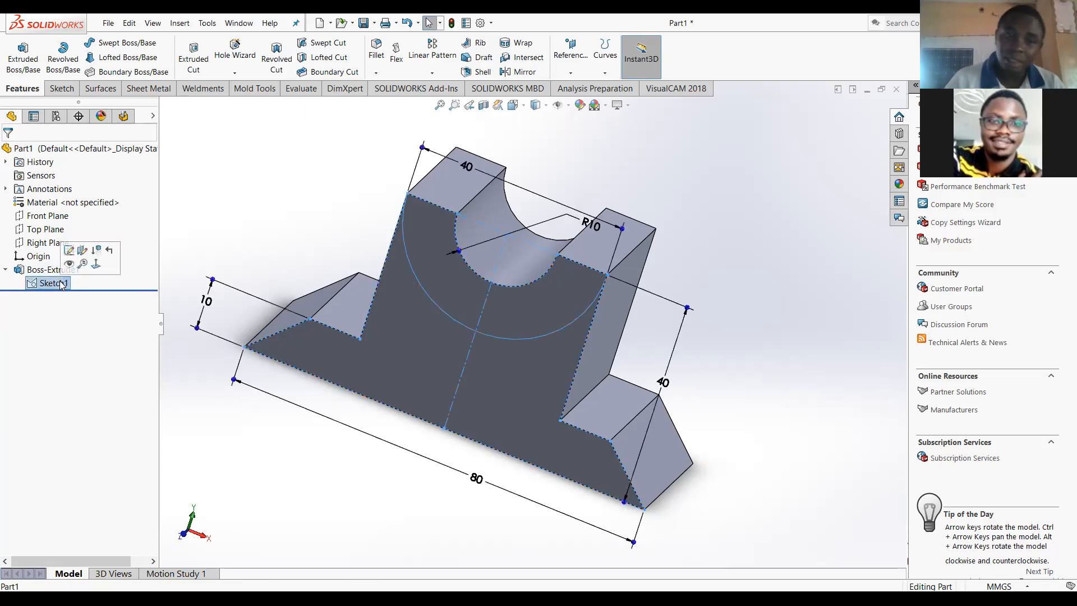
left_click(23, 56)
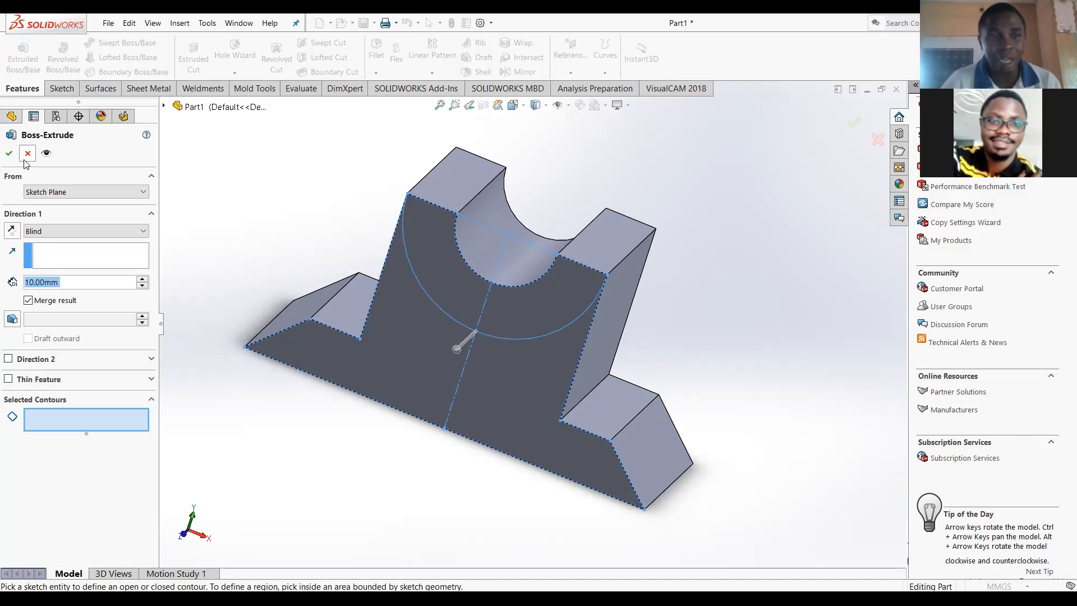
left_click(9, 153)
left_click(324, 178)
left_click(23, 56)
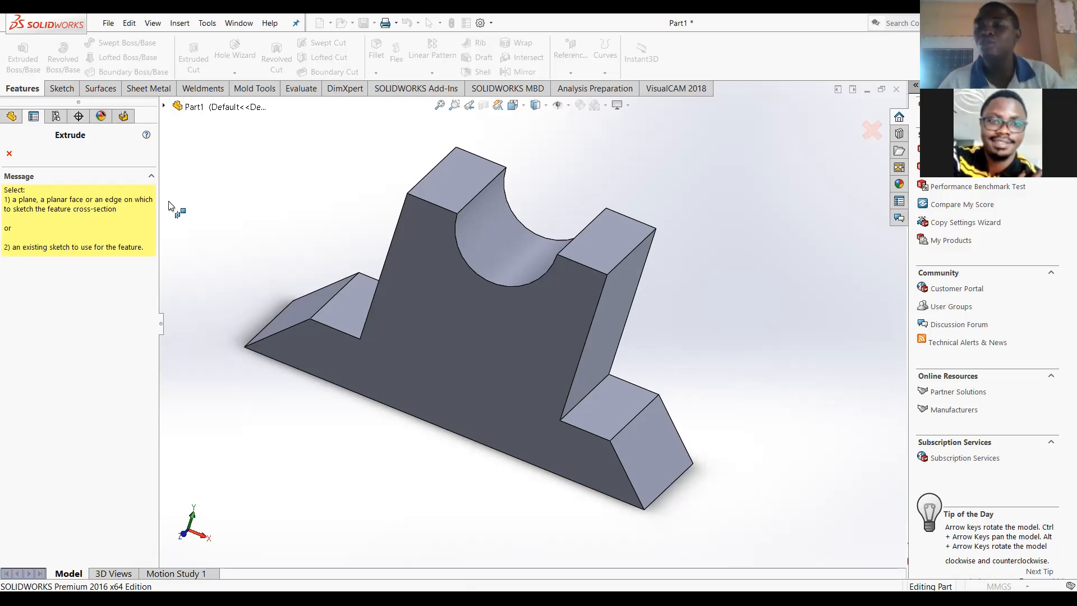
left_click(9, 154)
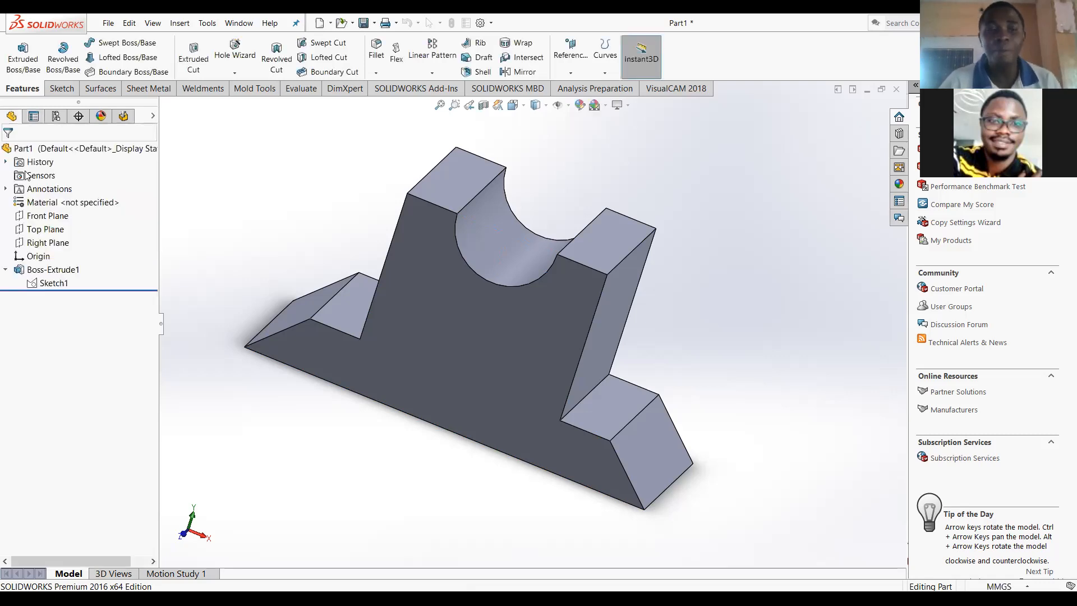
Extrude only the semicircular ring region of Sketch1 10 mm blind toward the front, merged with the body
left_click(53, 283)
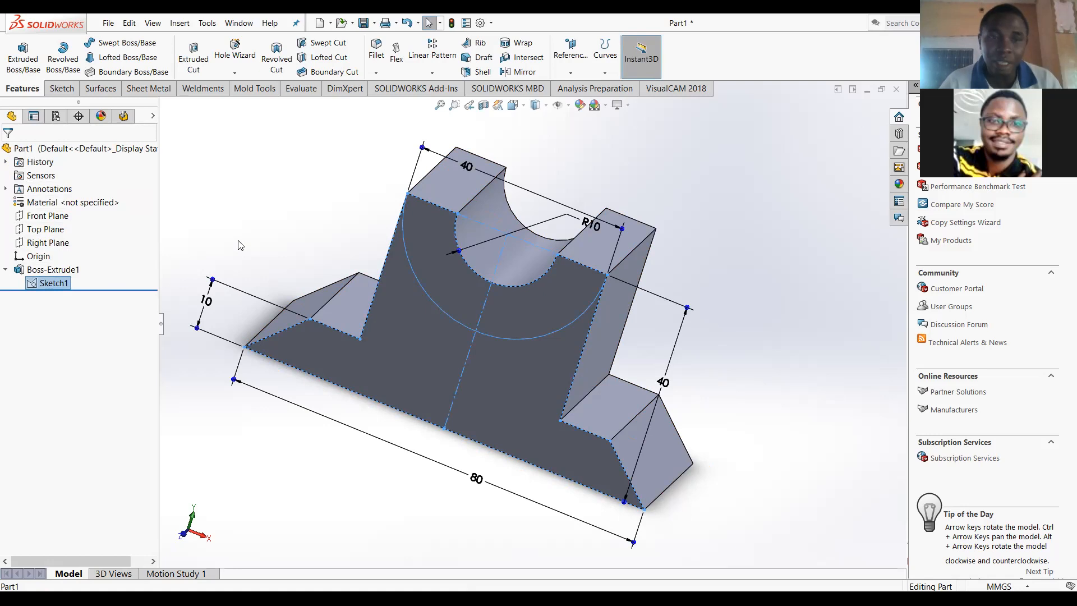
left_click(9, 55)
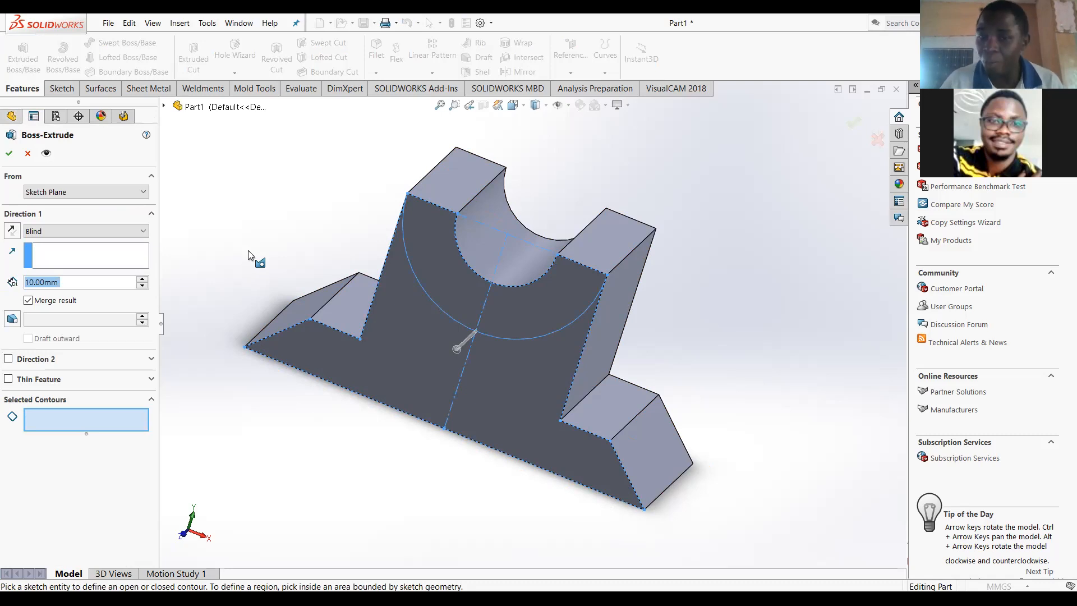
left_click(422, 247)
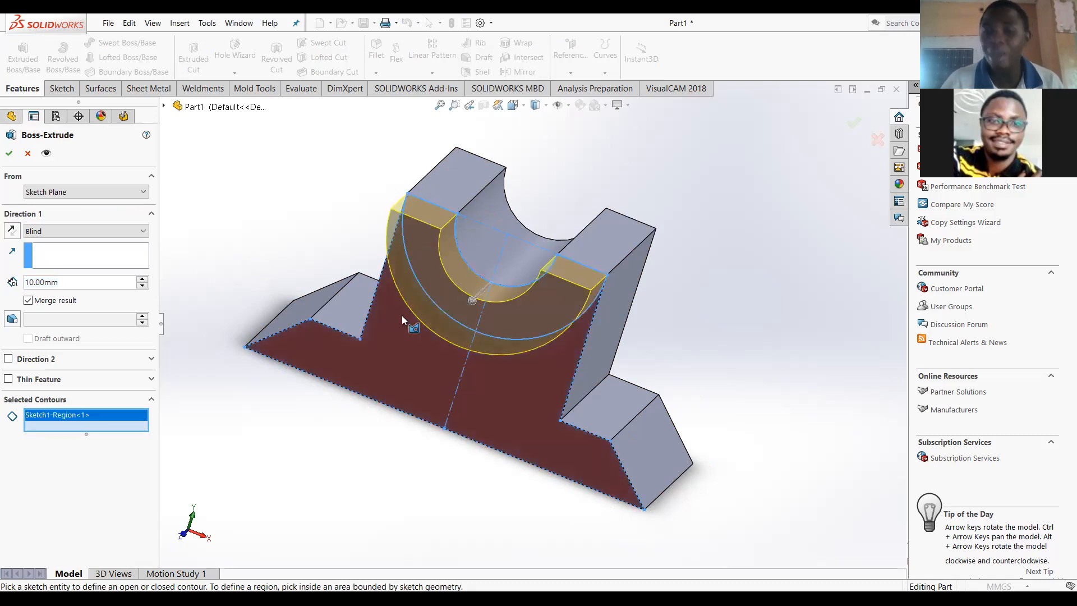
left_click(388, 345)
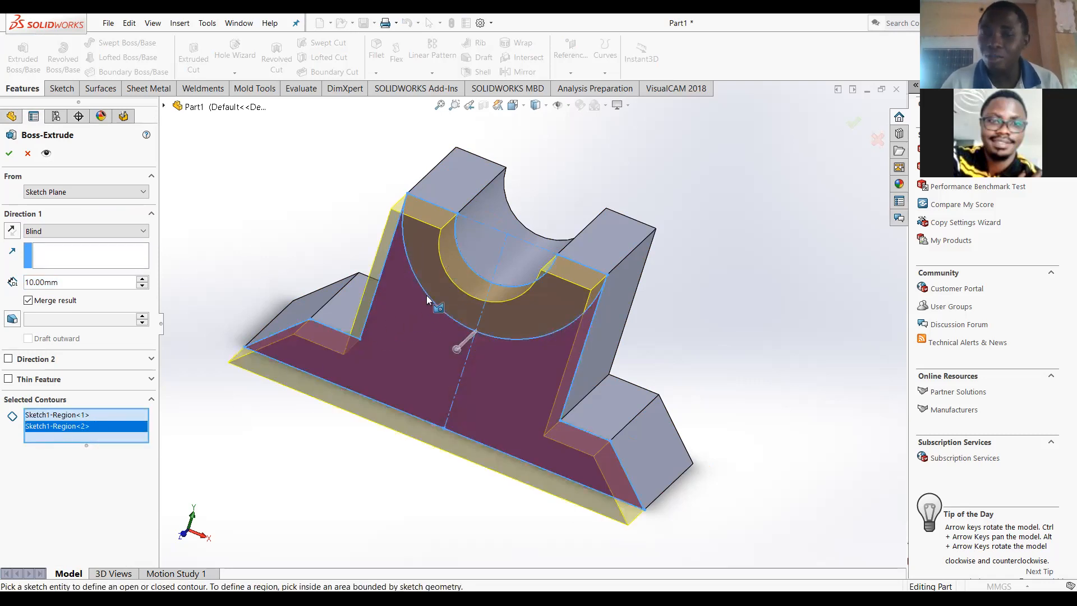
right_click(106, 430)
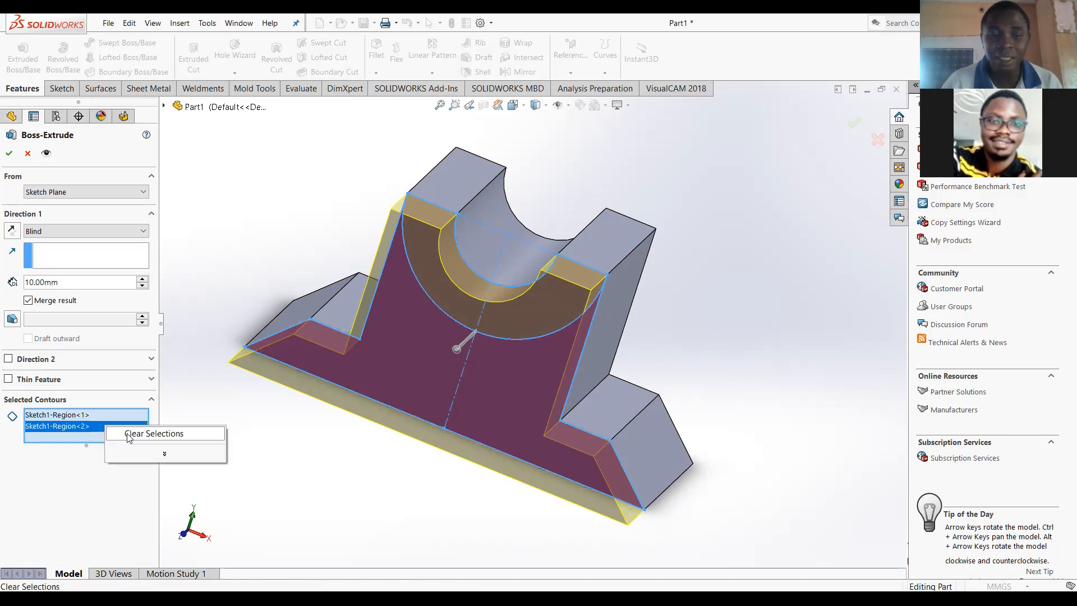
left_click(160, 453)
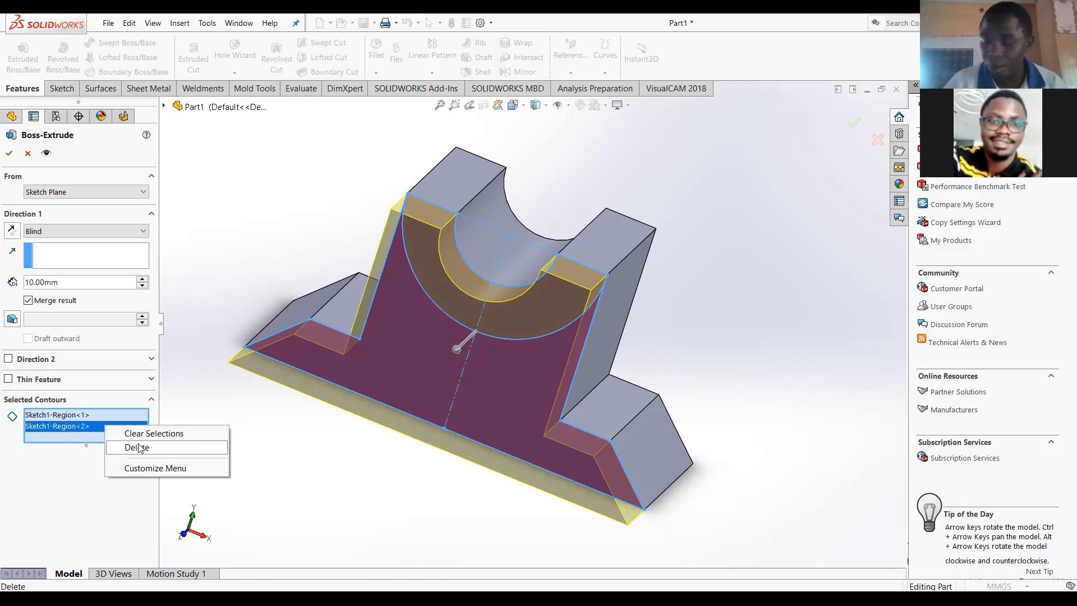
left_click(139, 447)
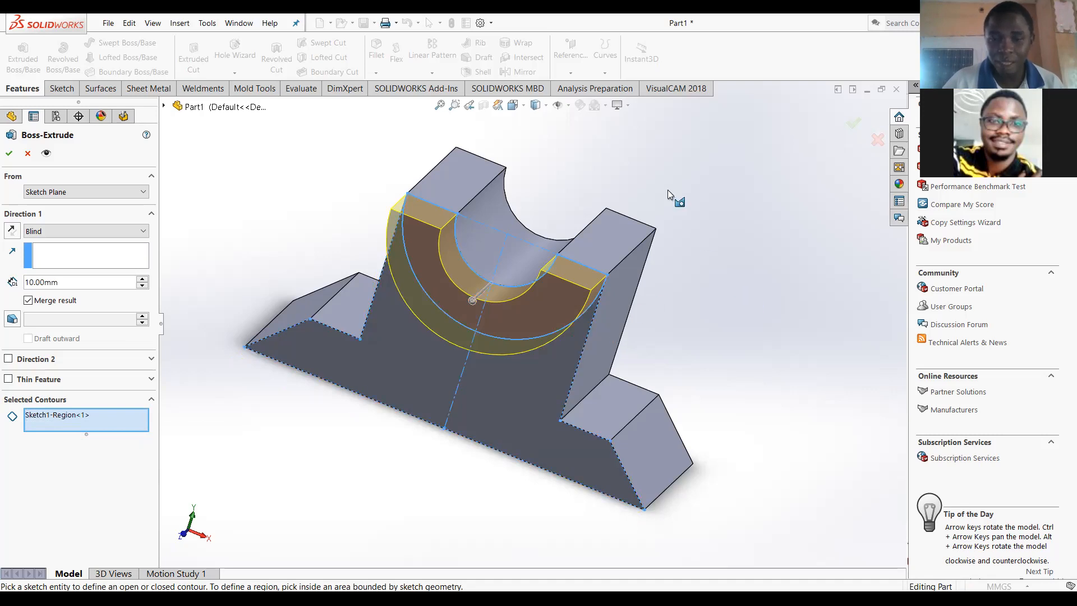
middle_click_drag(775, 263, 702, 161)
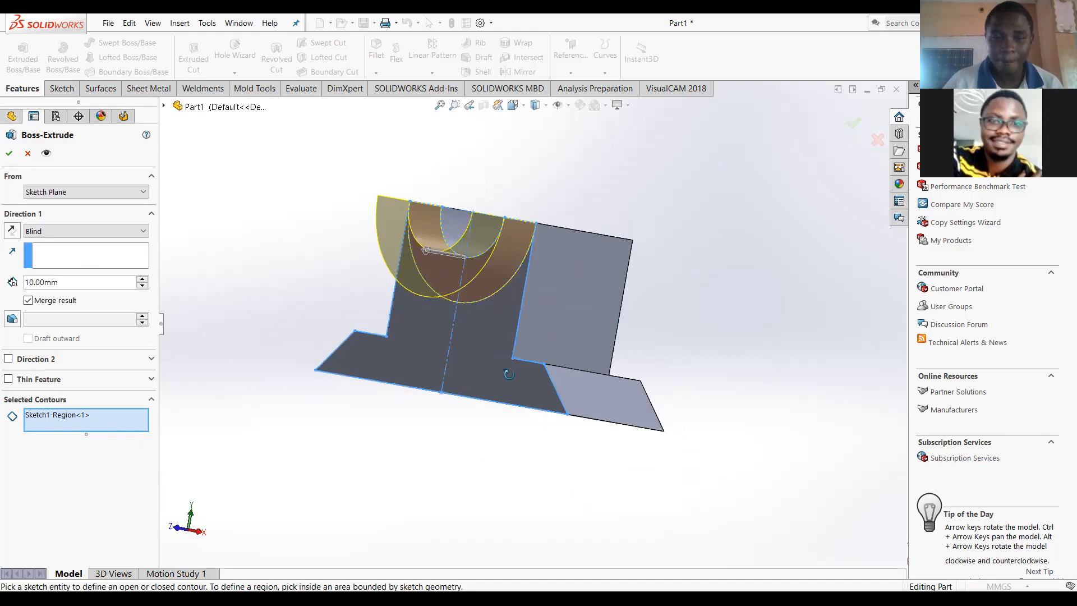
mouse_move(745, 372)
middle_mouse_down()
mouse_move(790, 402)
mouse_move(717, 396)
mouse_move(574, 456)
mouse_move(673, 477)
mouse_move(749, 393)
mouse_move(738, 384)
middle_mouse_up()
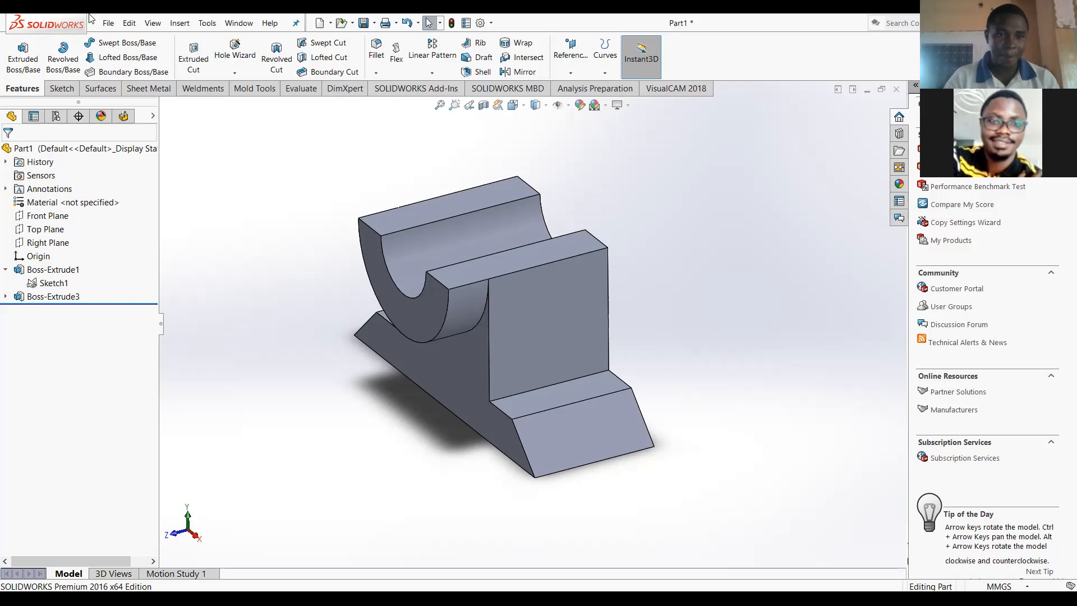
Create a new part document
left_click(105, 24)
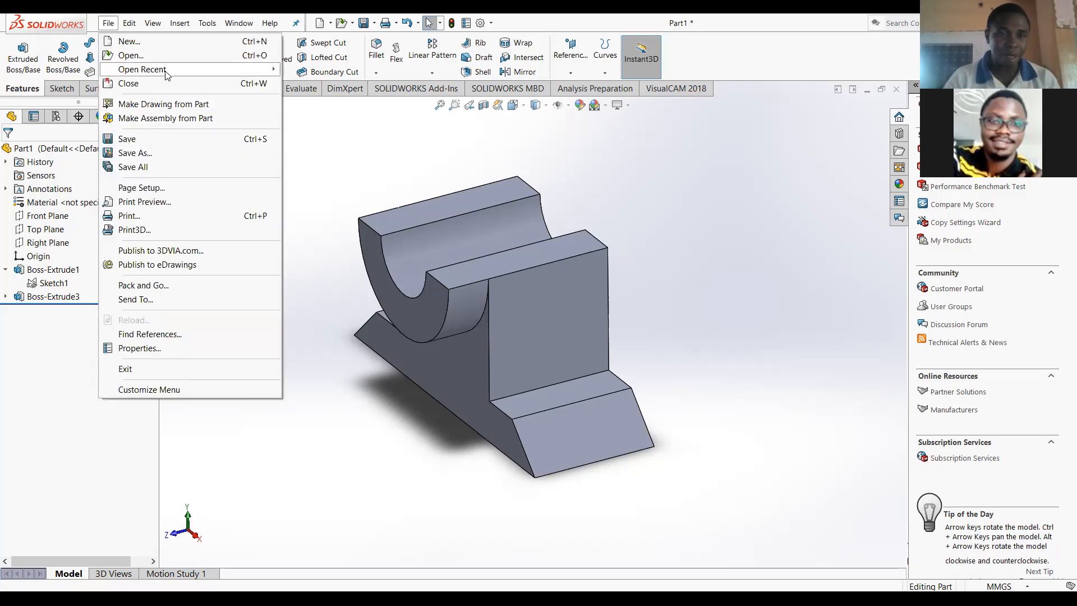
left_click(171, 47)
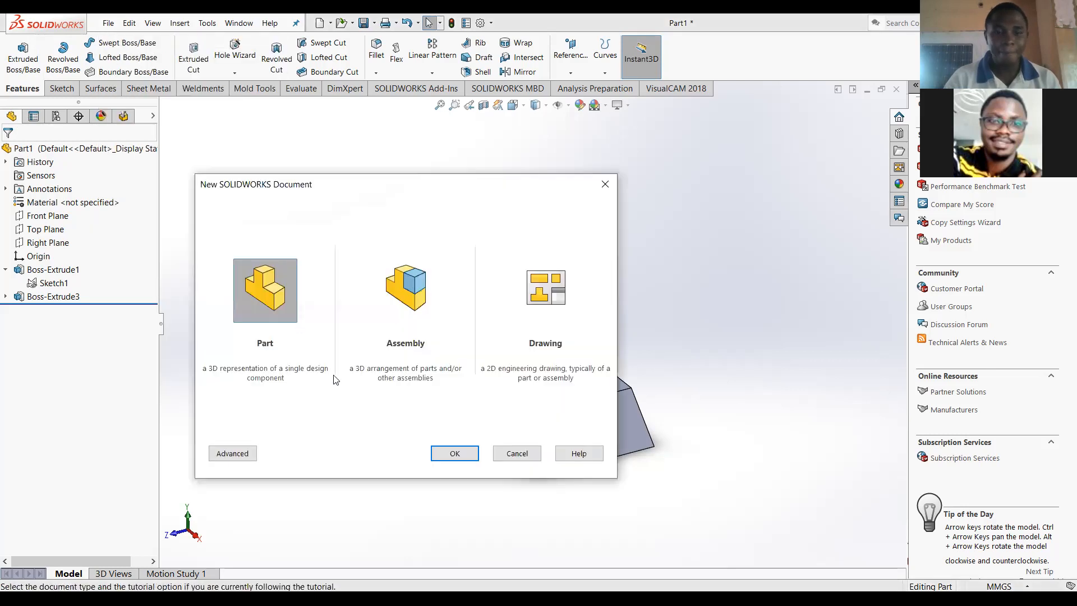
left_click(442, 453)
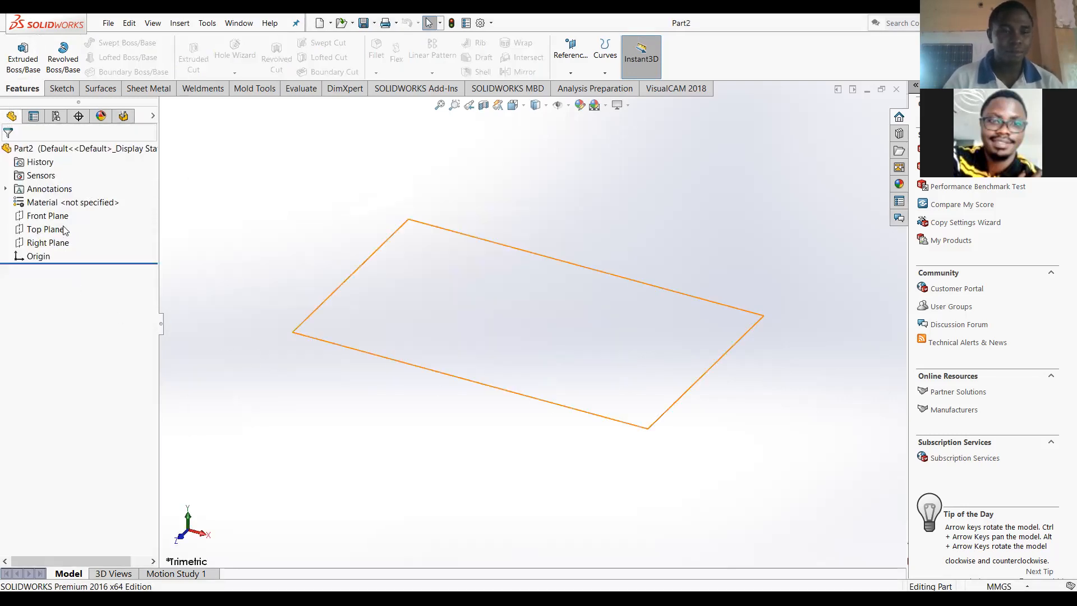
Start a sketch on the Top Plane of the new part
left_click(64, 228)
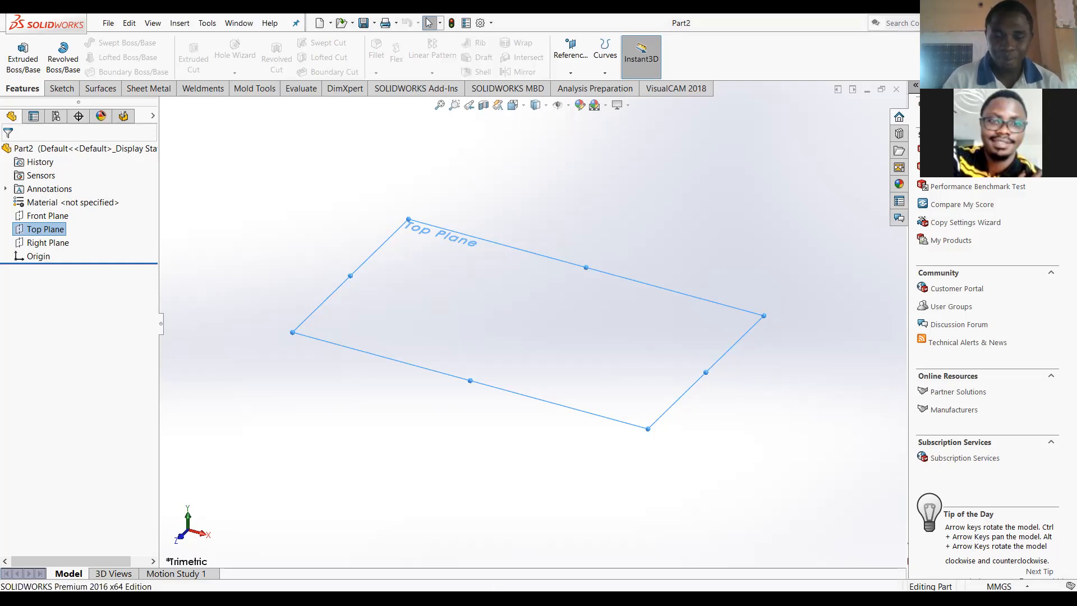
left_click(41, 229)
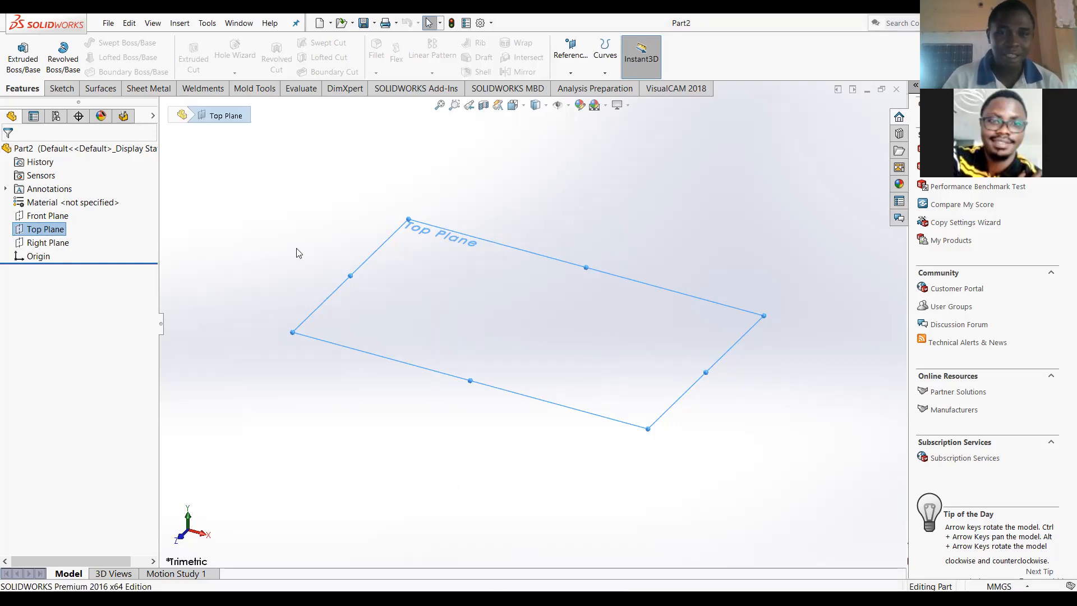
left_click(46, 231)
left_click(51, 219)
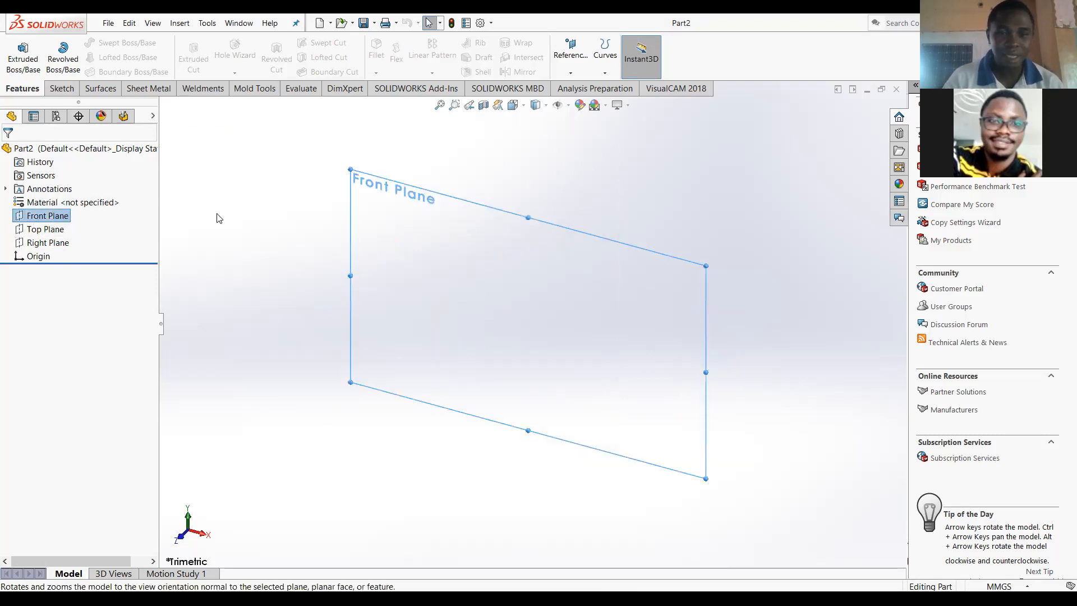
left_click(275, 222)
left_click(57, 229)
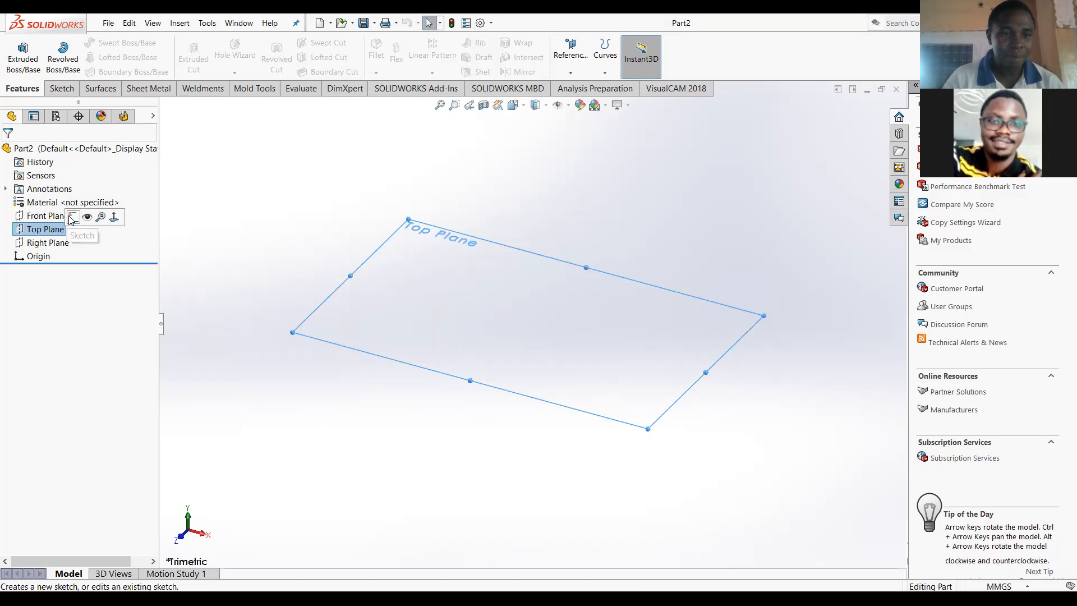
left_click(84, 215)
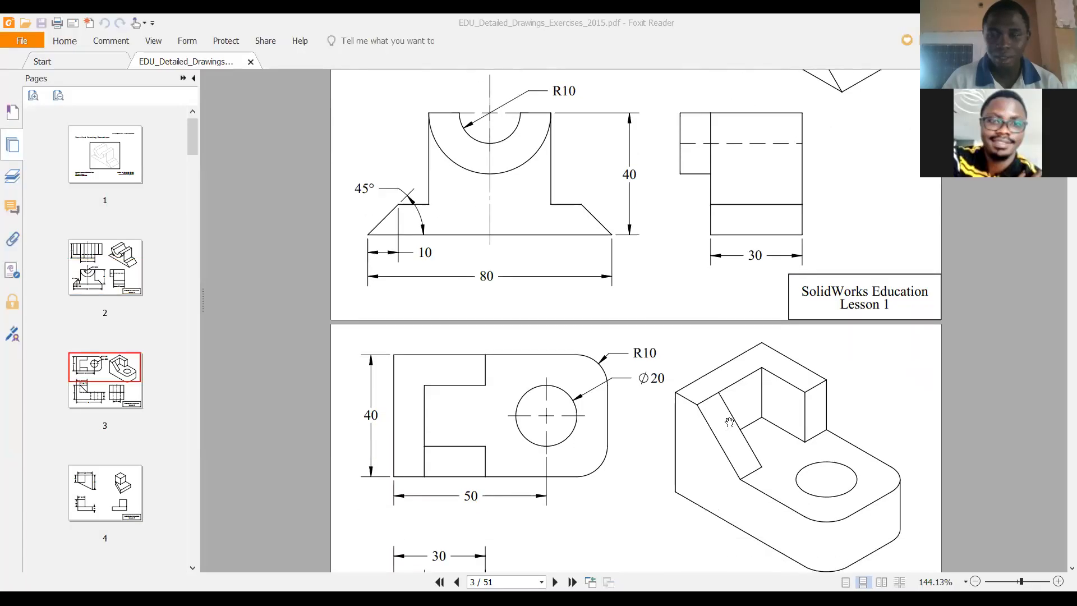
Switch to the exercise drawings PDF in Foxit Reader and find the Lesson 12 drawing on page 13
scroll(730, 422, "down", 10)
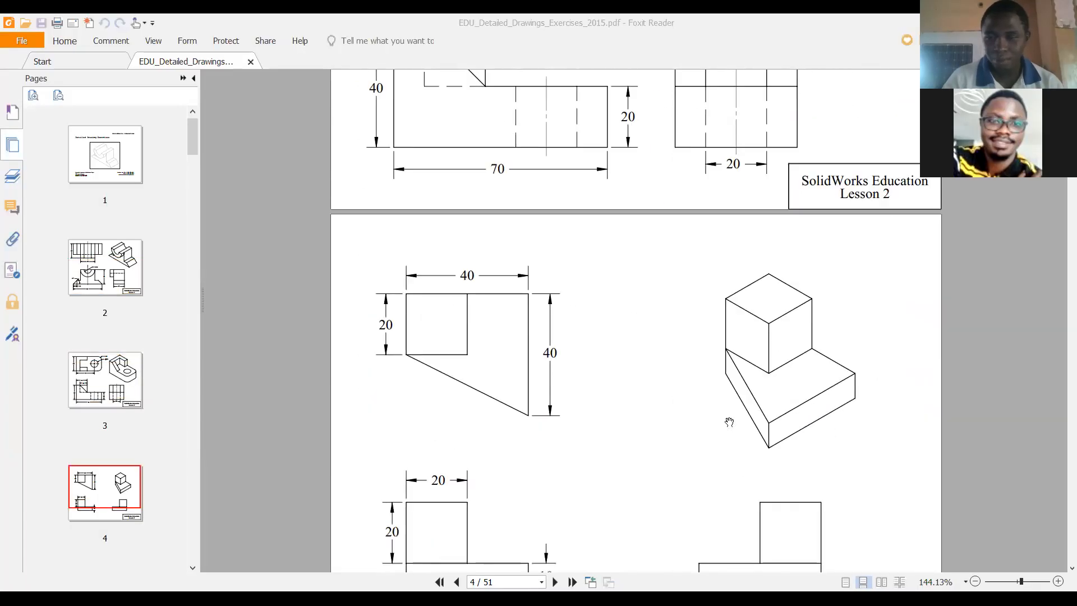
scroll(724, 428, "down", 5)
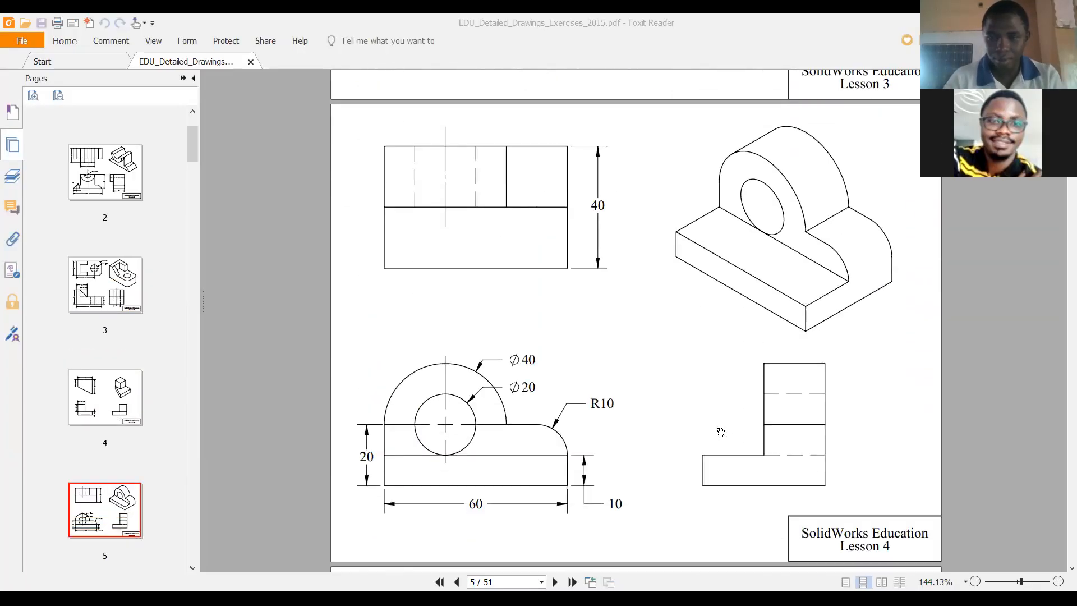
scroll(720, 432, "down", 15)
scroll(719, 433, "down", 8)
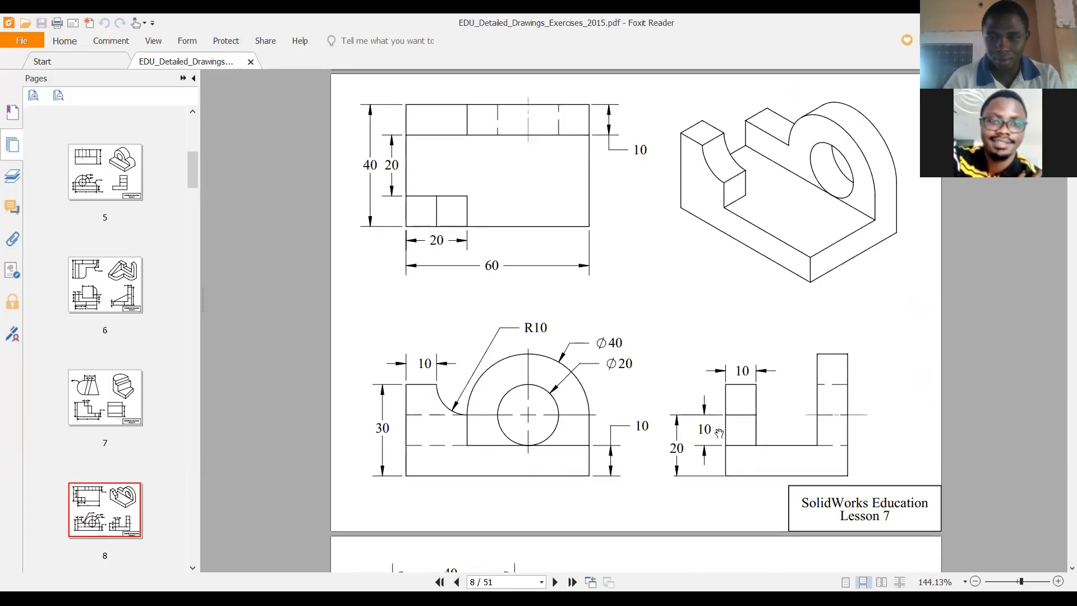
scroll(720, 433, "down", 20)
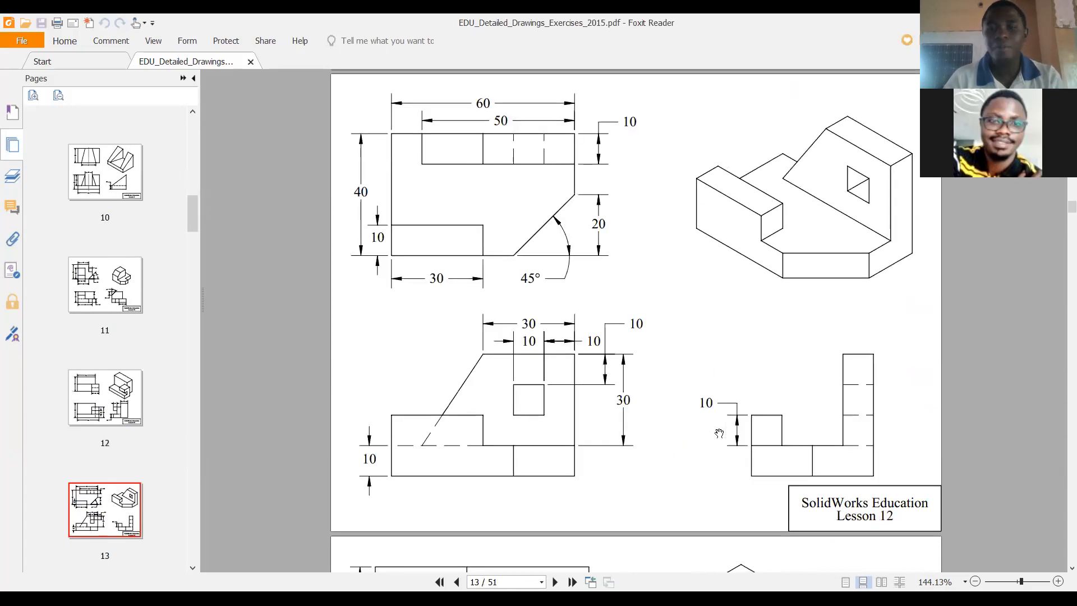
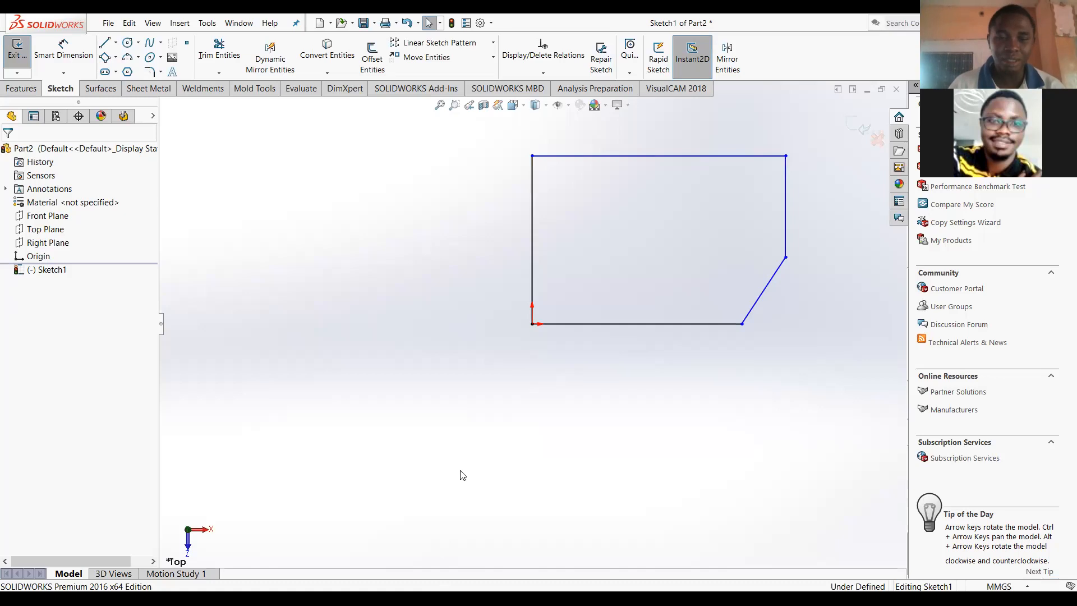
Dimension the profile's left vertical edge to 40 mm and its top horizontal edge to 60 mm
right_click_drag(460, 471, 459, 341)
left_click(533, 245)
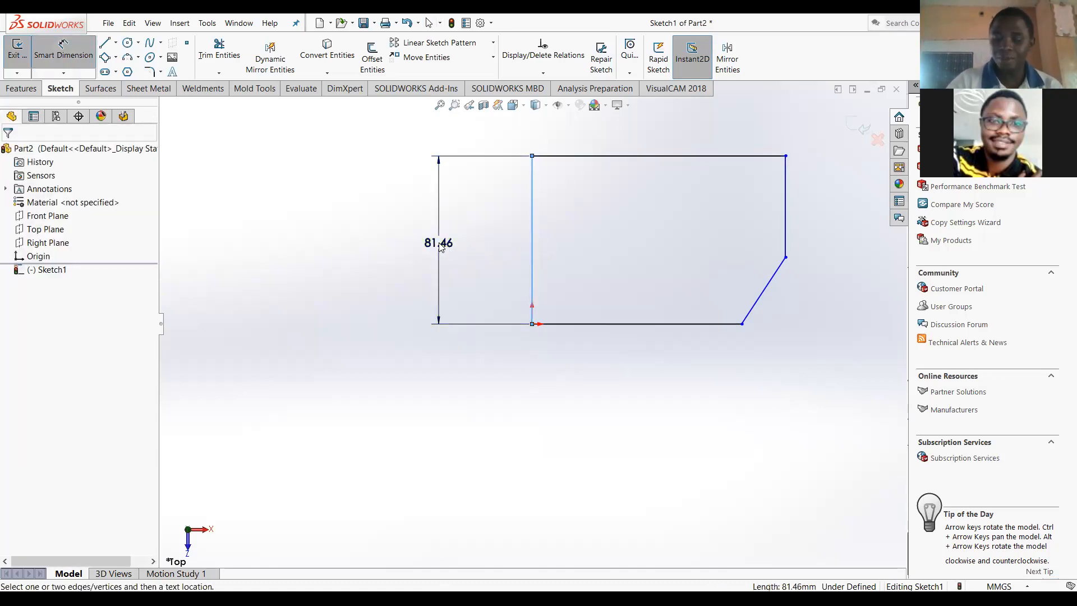
left_click(440, 247)
type("40")
key("Return")
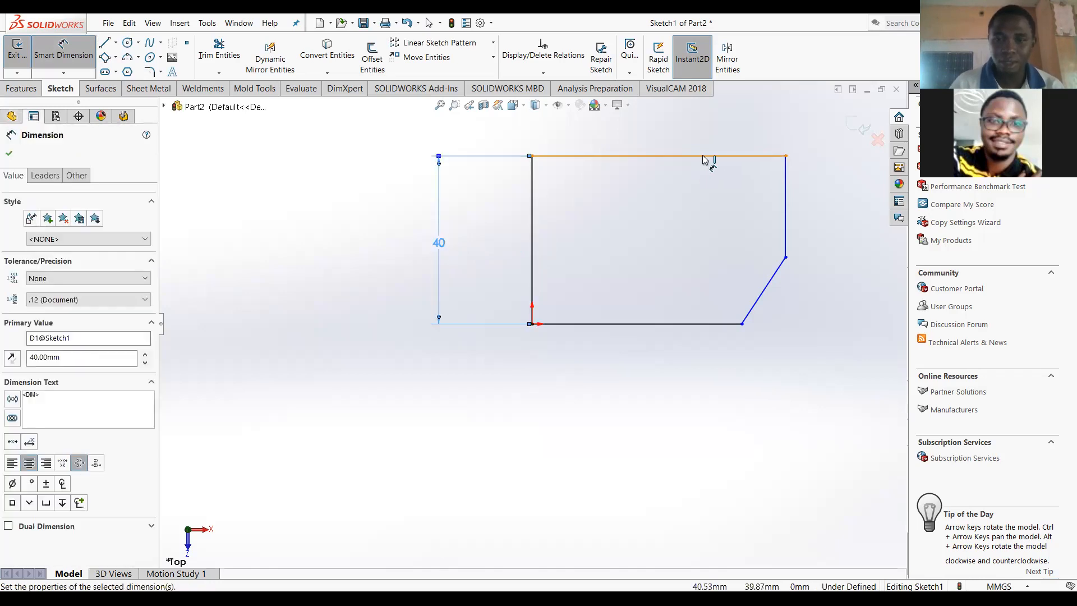
left_click(706, 159)
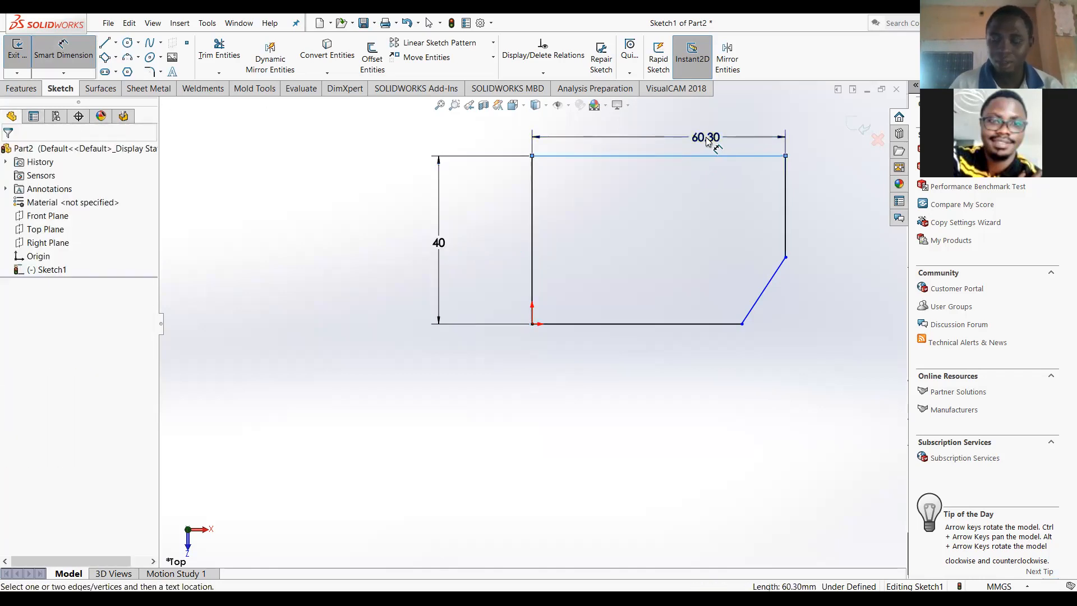
left_click(706, 139)
type("60")
key("Return")
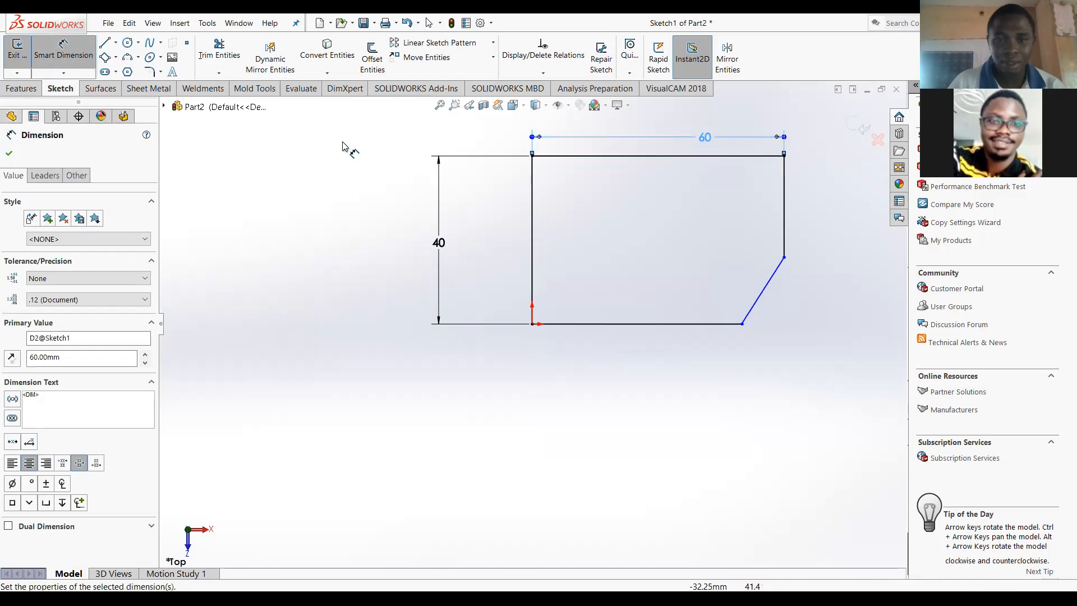
Dimension the vertical distance between the two endpoints of the slanted corner line to 20 mm
left_click(440, 105)
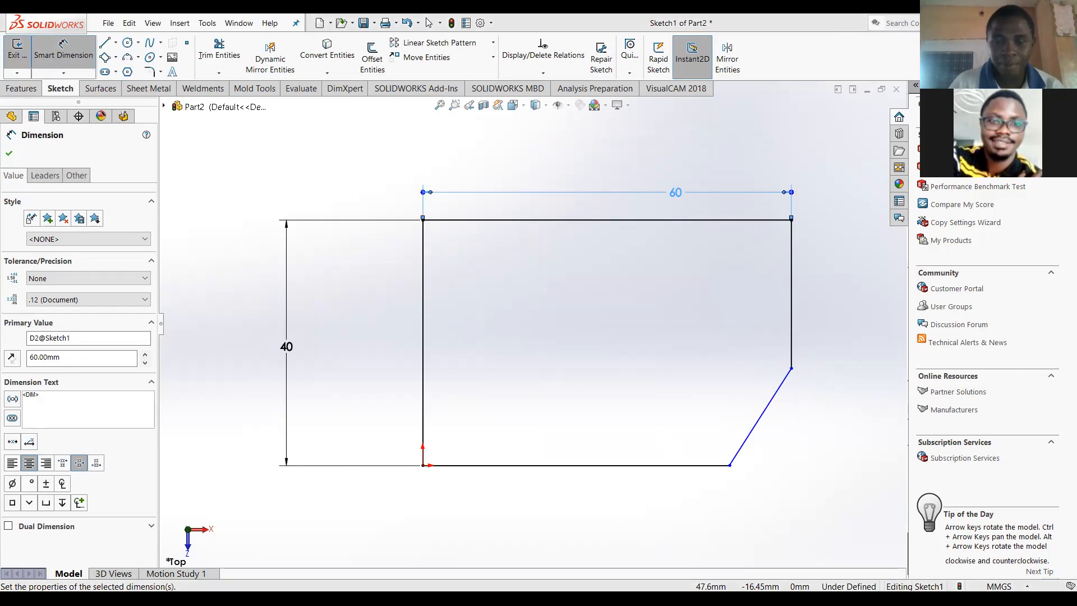
left_click(792, 368)
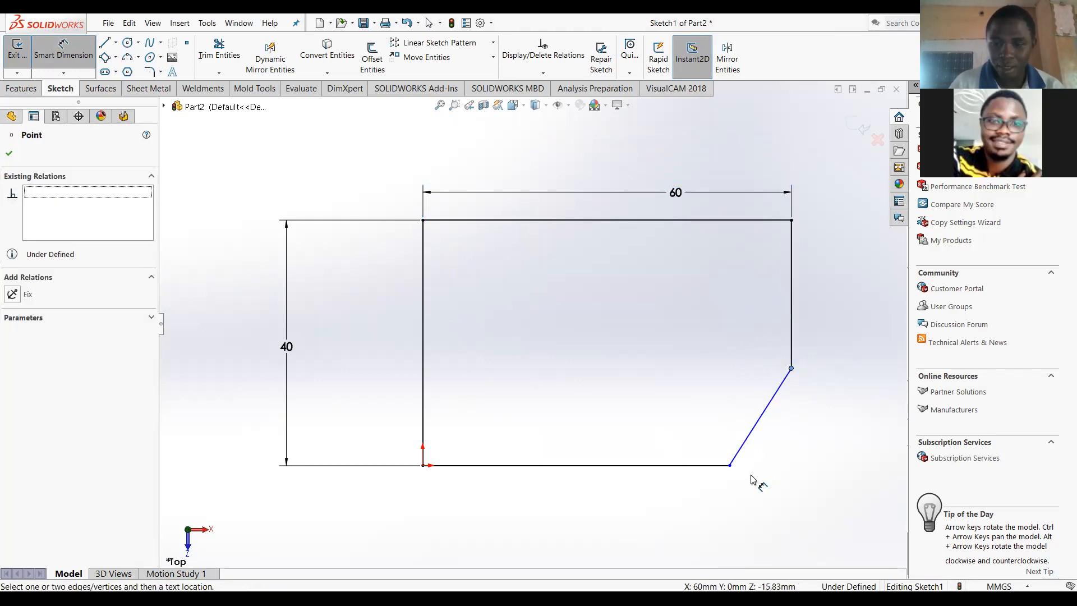
left_click(729, 465)
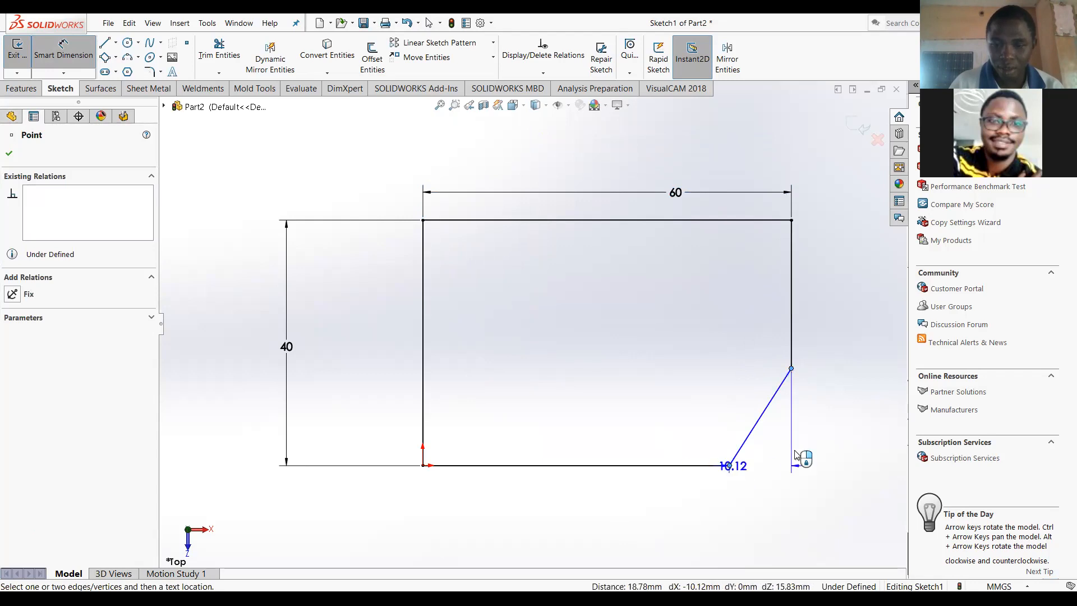
left_click(849, 414)
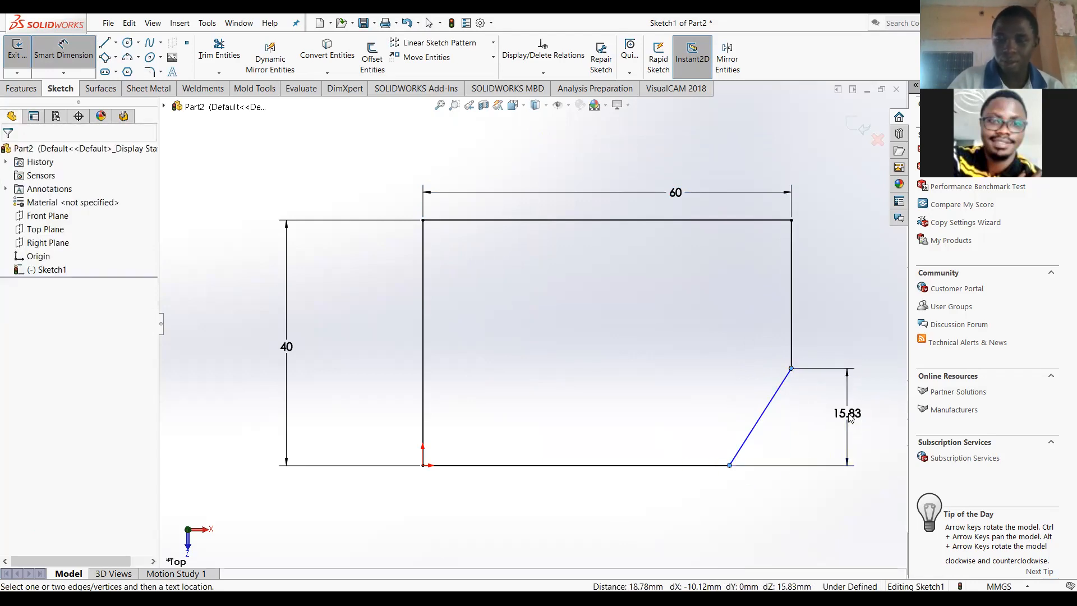
type("20")
key("Return")
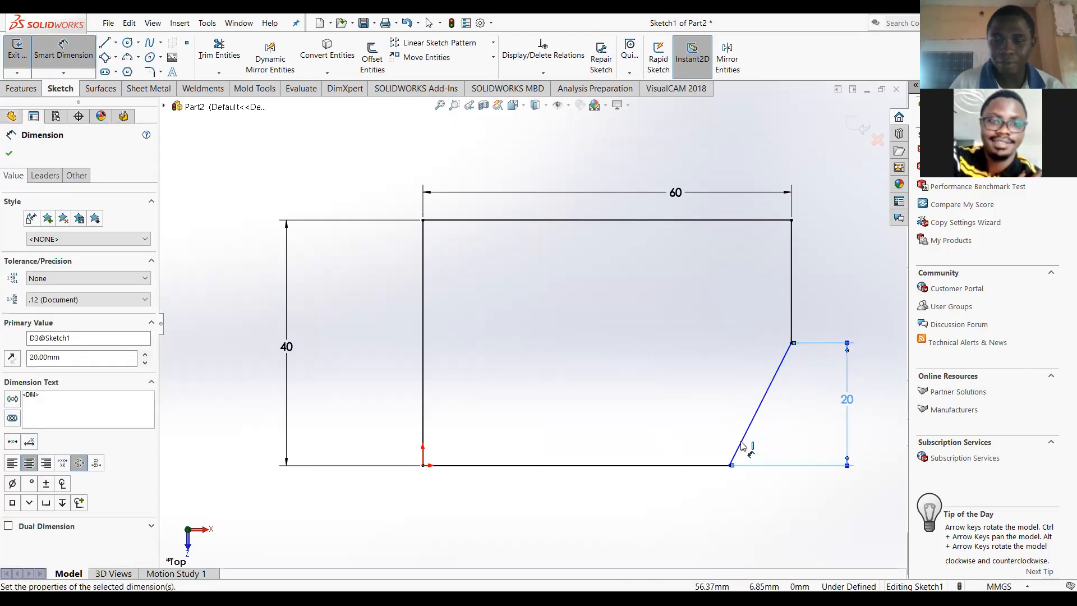
Dimension the angle between the slanted corner line and the bottom edge to 135 degrees
left_click(740, 446)
left_click(695, 465)
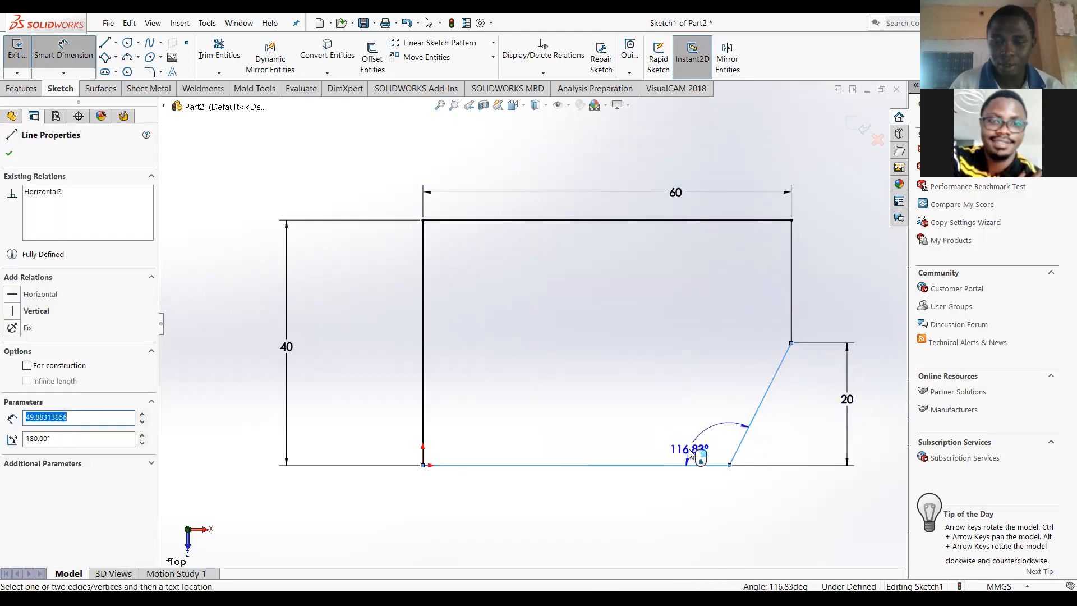
left_click(688, 448)
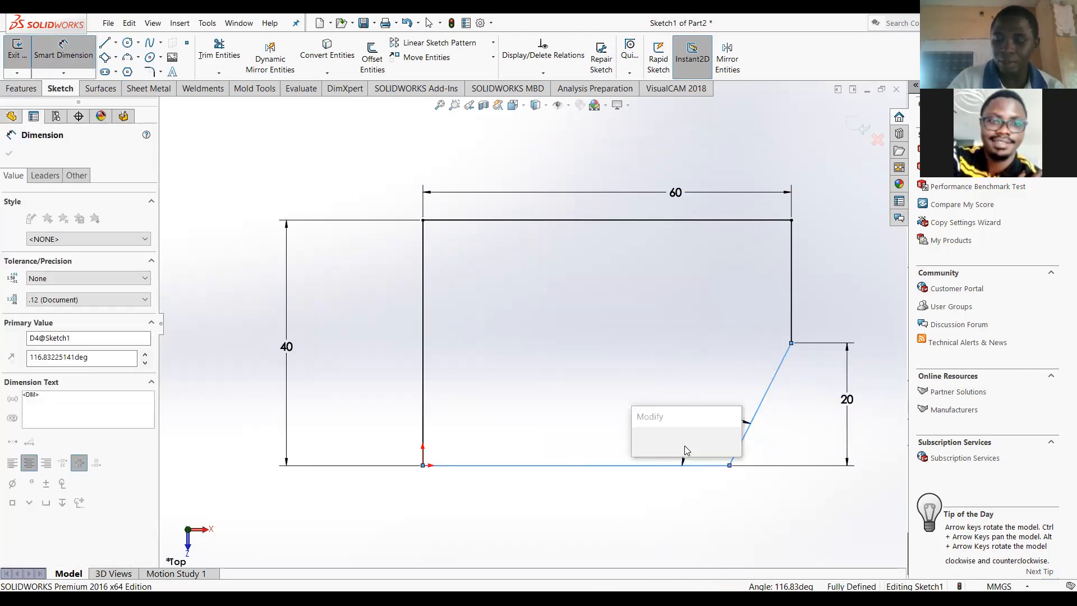
type("135")
key("Return")
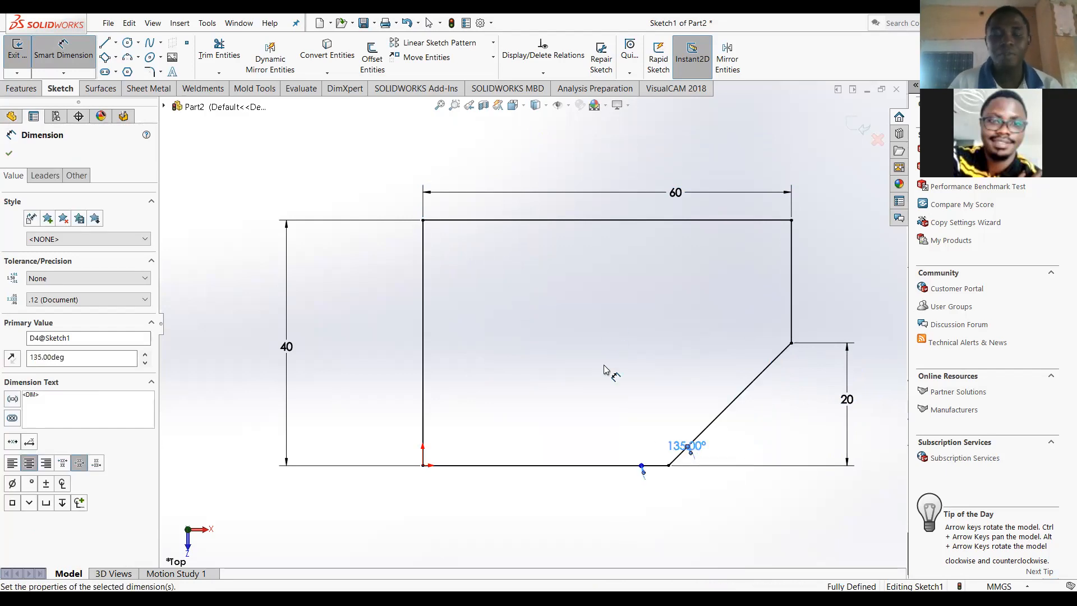
Replace the 135-degree dimension with a 45-degree angle between the slanted line and the outward extension of the bottom edge
scroll(664, 537, "up", 5)
scroll(663, 536, "down", 1)
scroll(559, 272, "down", 1)
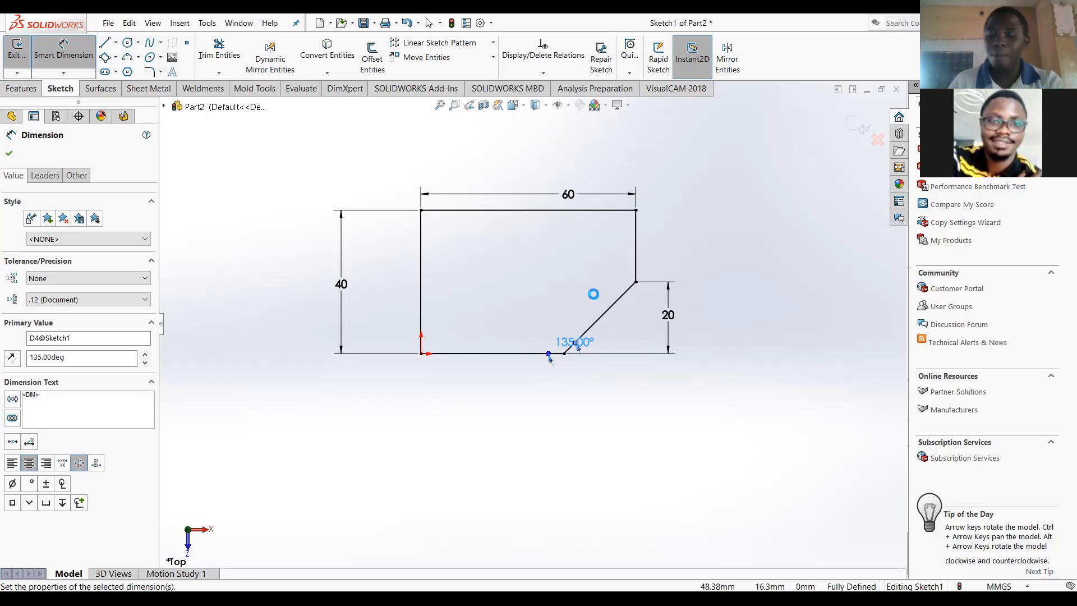
key("Delete")
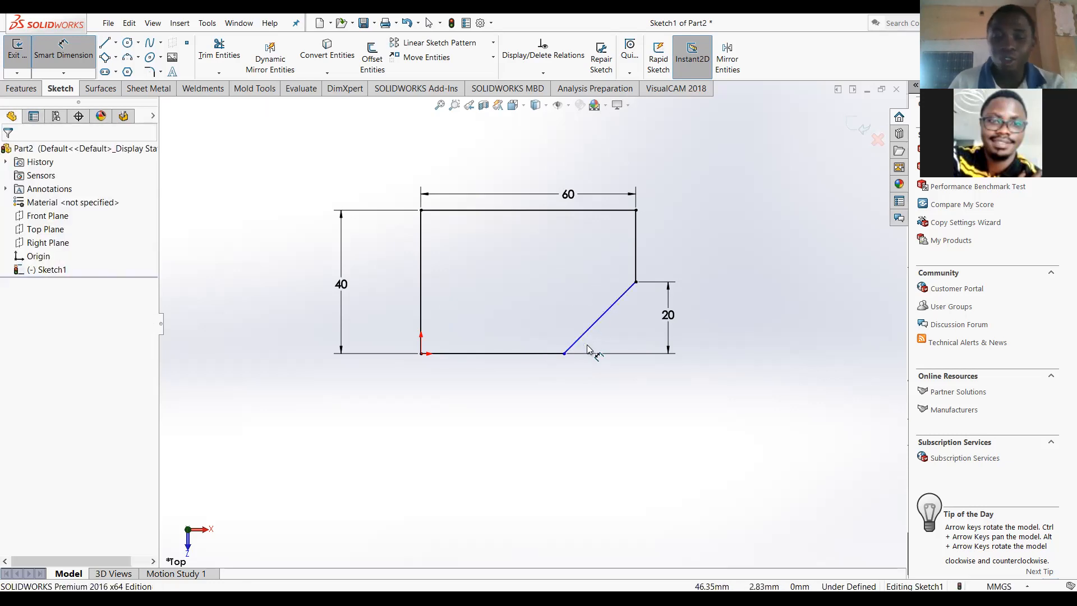
left_click(609, 316)
left_click(549, 355)
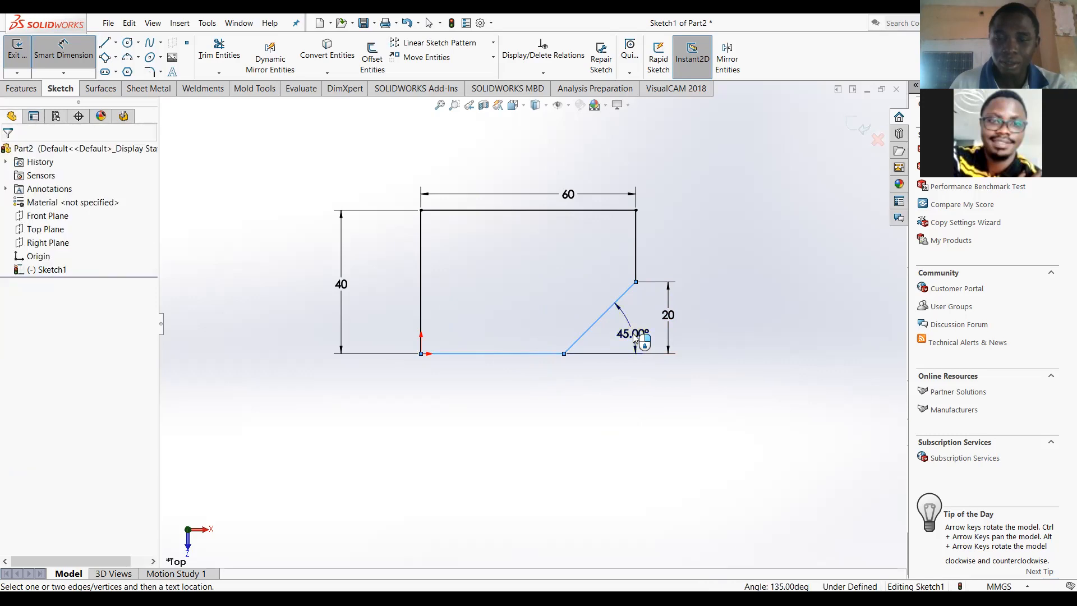
left_click(587, 336)
left_click(586, 336)
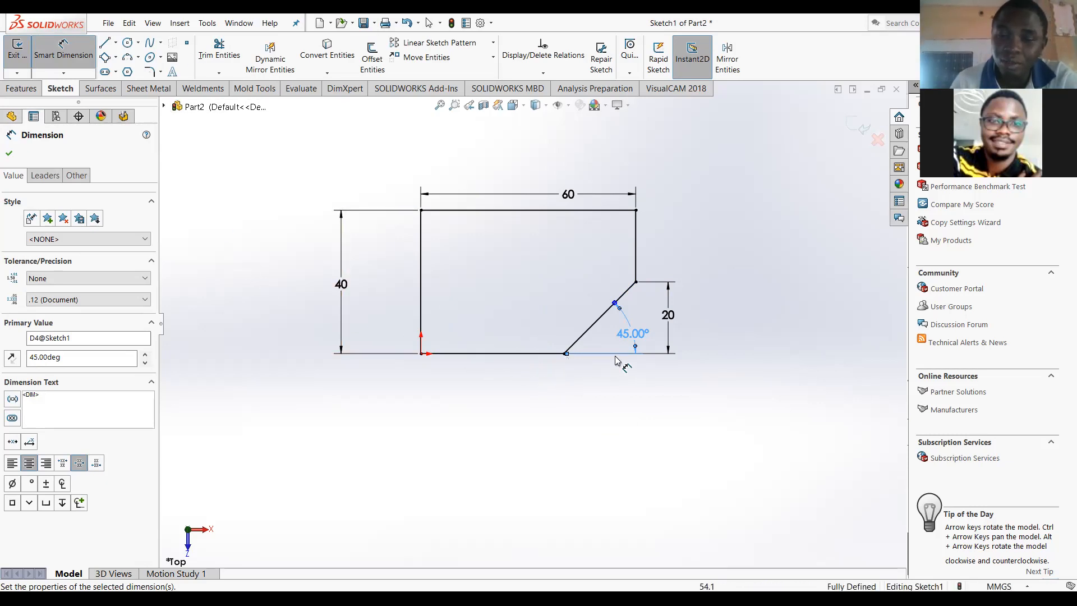
key("Escape")
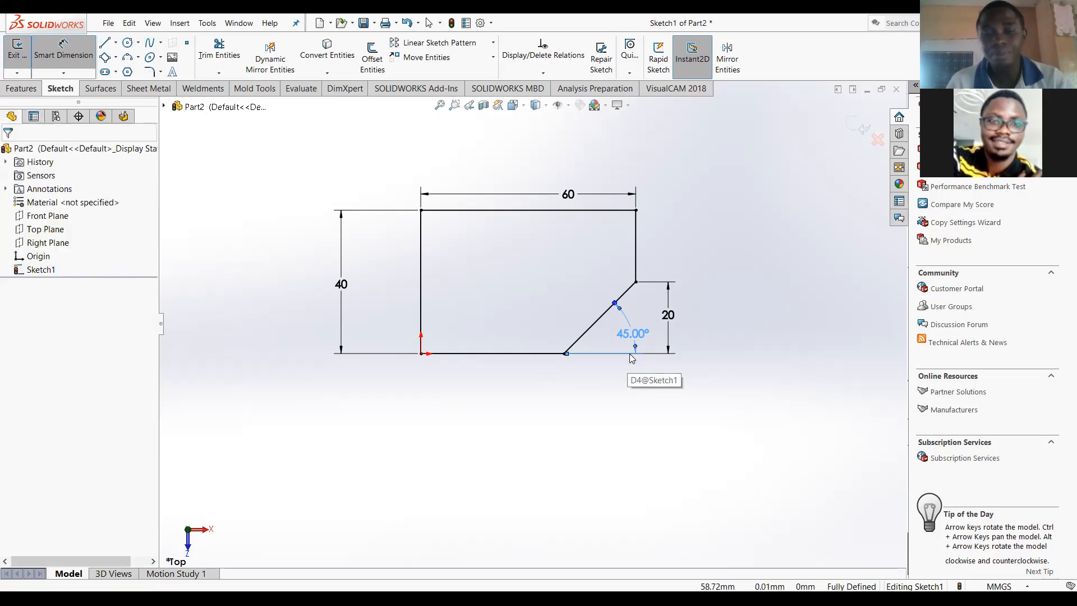
key("Escape")
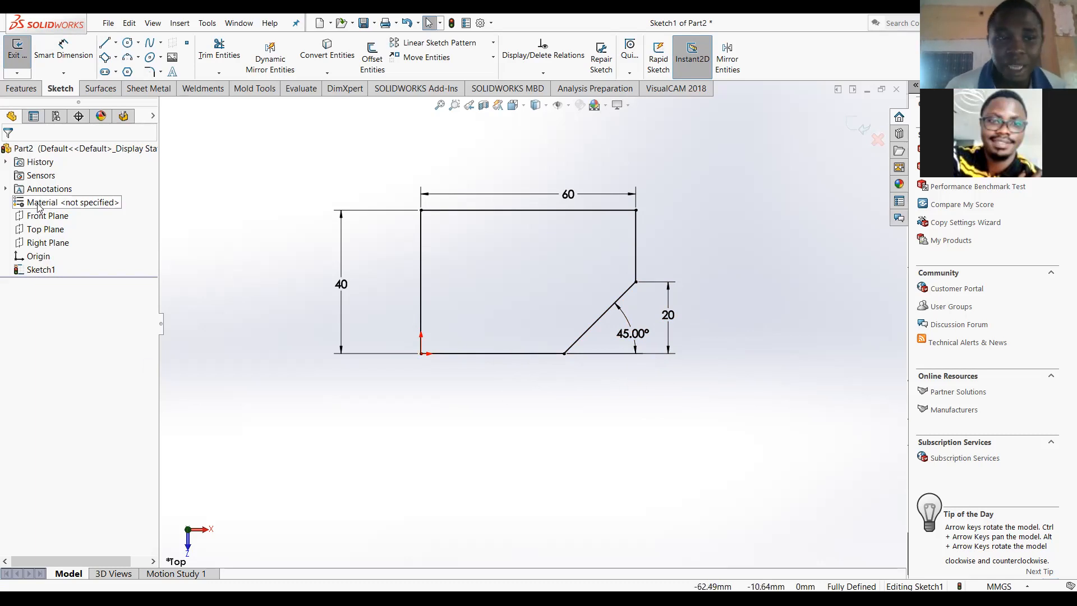
Extrude the chamfered profile 10 mm blind upward as the base plate
left_click(20, 89)
left_click(20, 70)
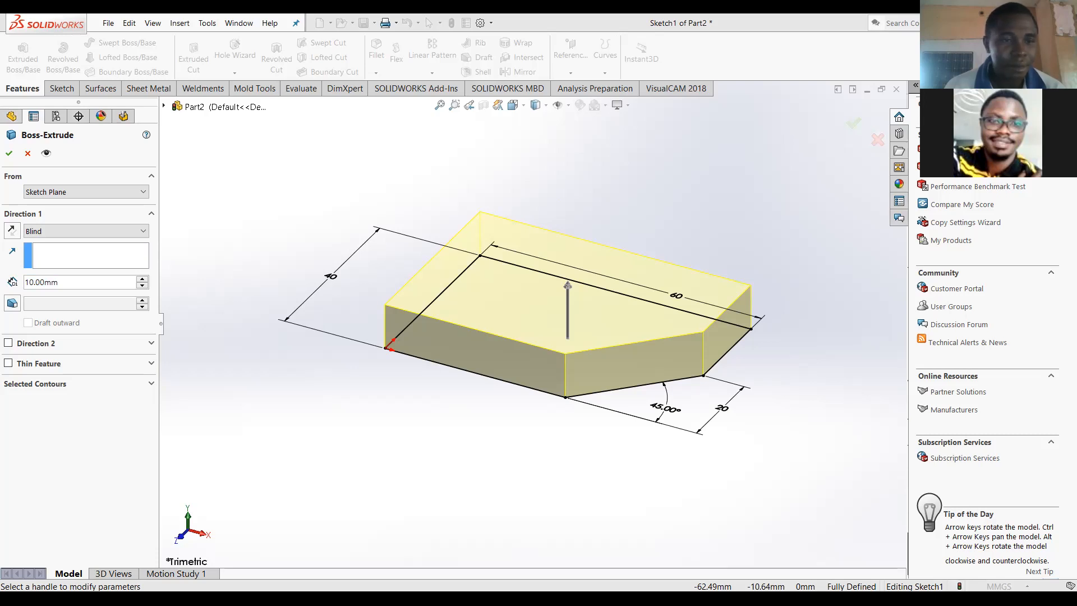
left_click(9, 153)
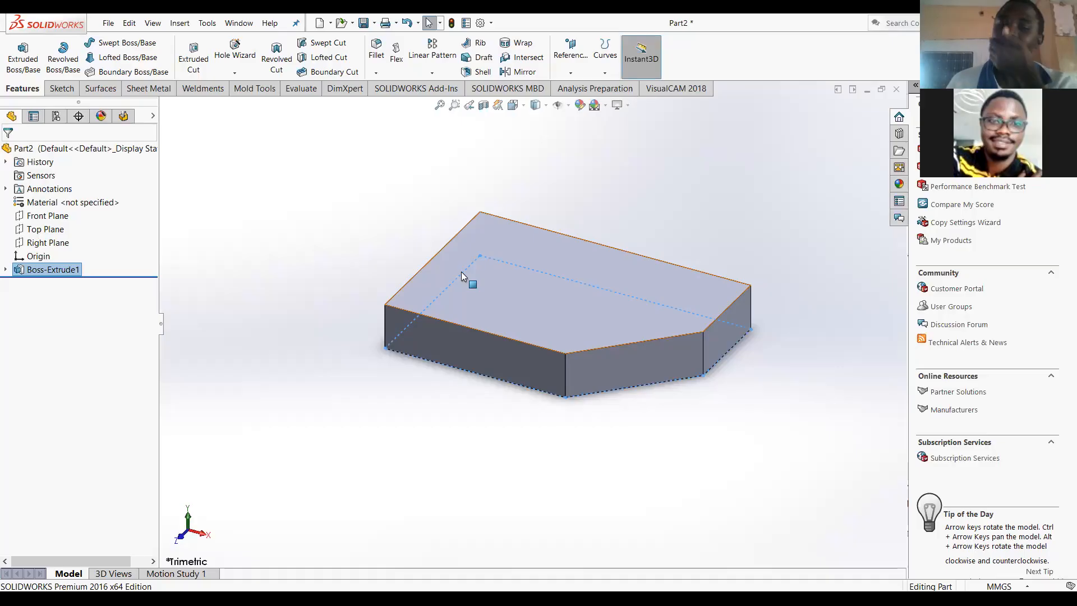
Start a sketch on the base plate's top face and draw a corner rectangle from the origin, about 27 mm by 8 mm
left_click(461, 272)
left_click(507, 240)
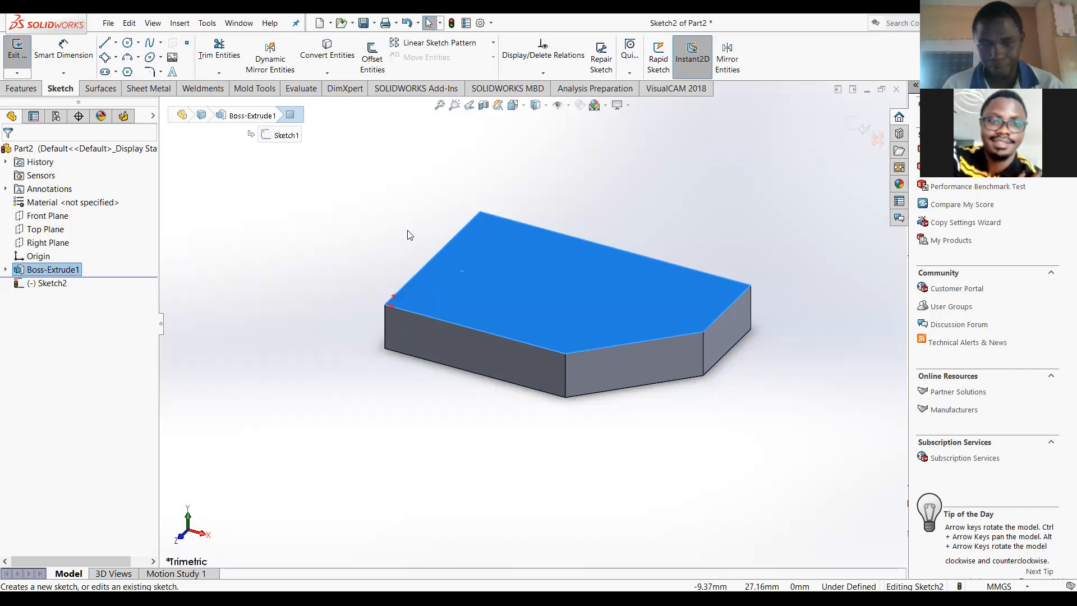
key("space")
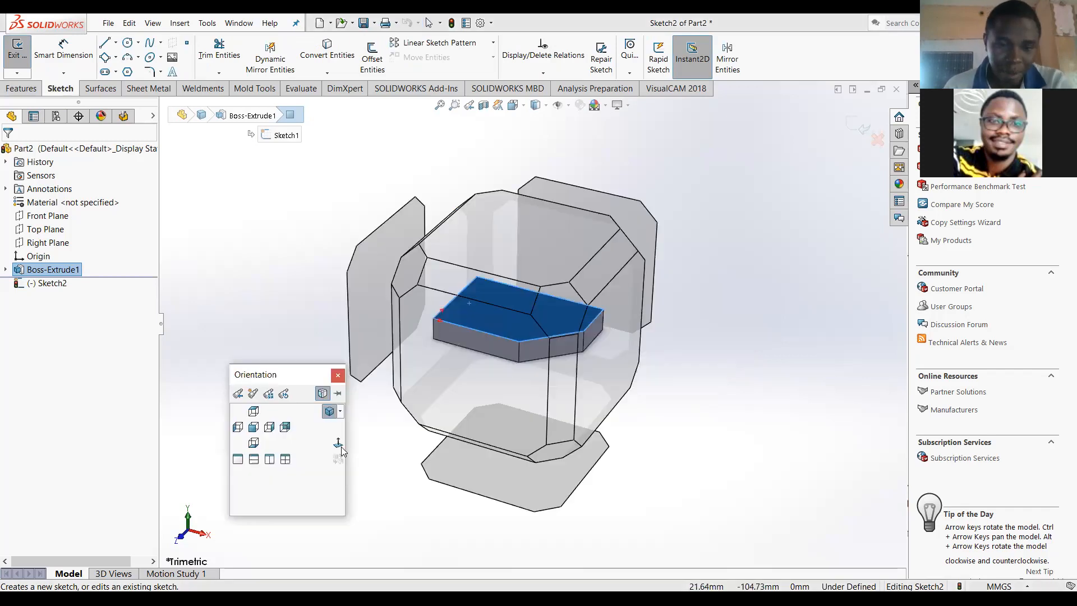
left_click(338, 442)
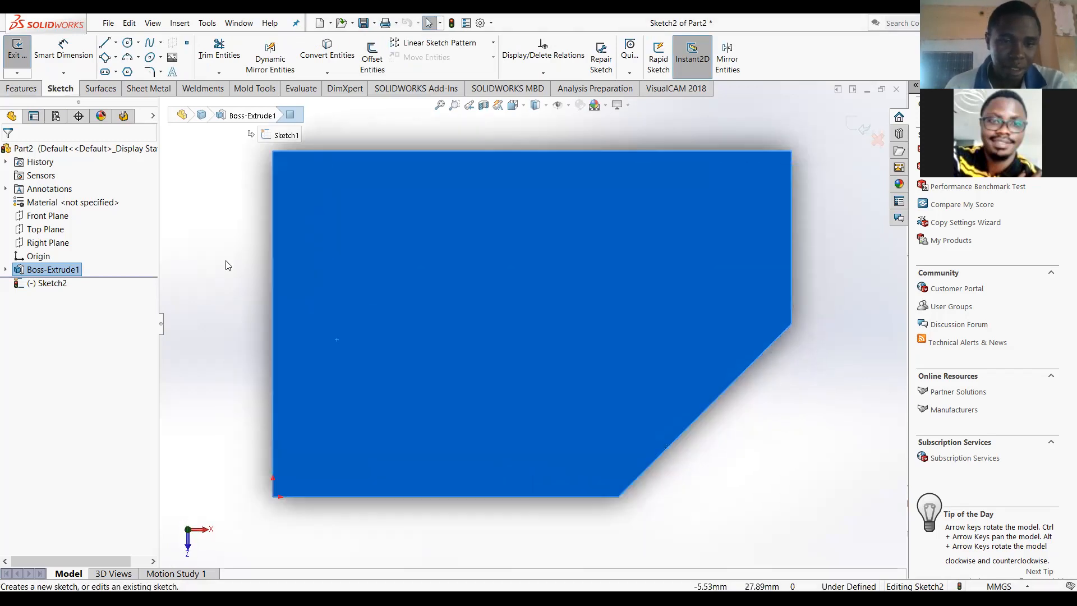
right_click_drag(243, 396, 275, 400)
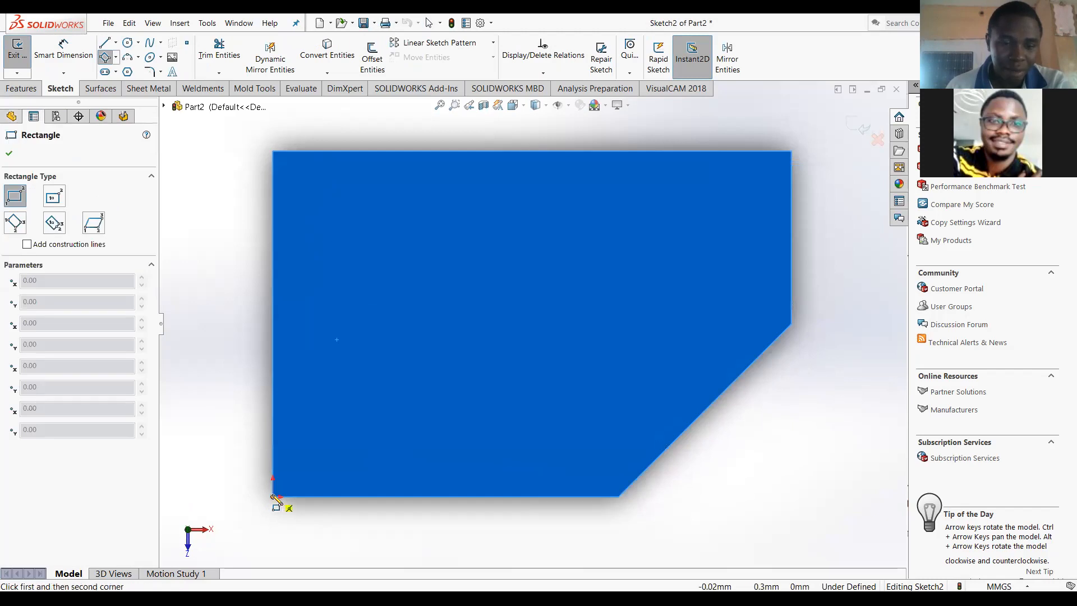
left_click(273, 497)
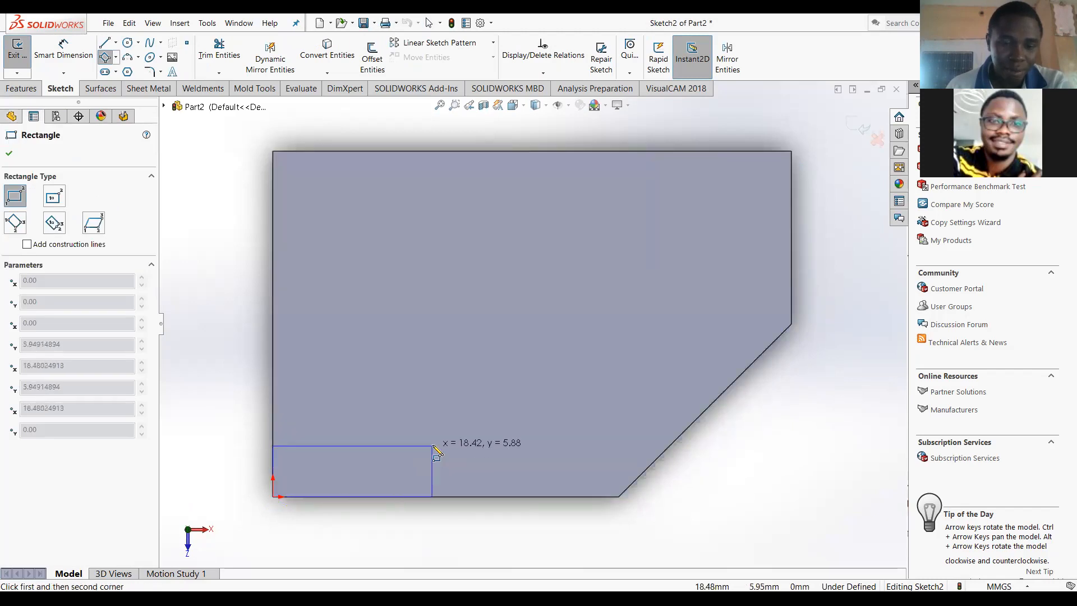
left_click(509, 429)
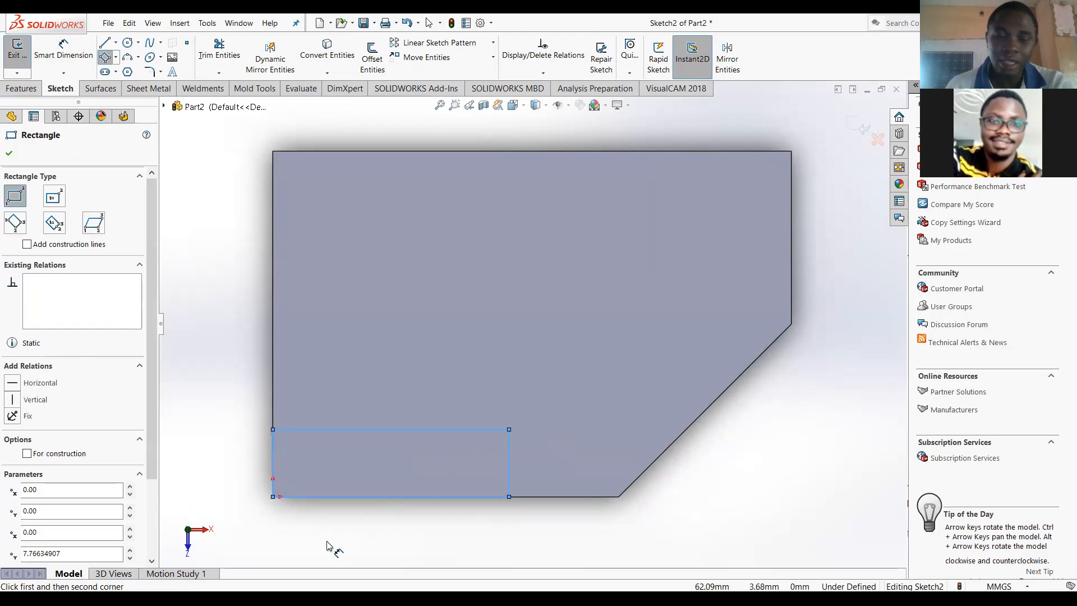
Dimension the rectangle to 10 mm deep and 30 mm long
right_click_drag(328, 542, 329, 500)
left_click(510, 459)
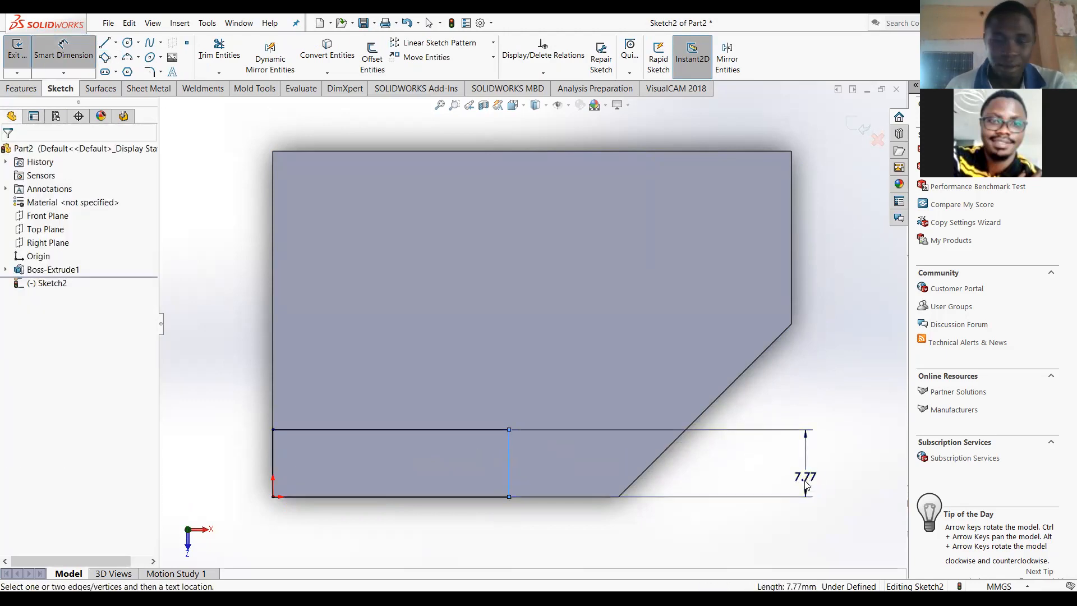
left_click(806, 486)
type("10")
key("Return")
left_click(349, 498)
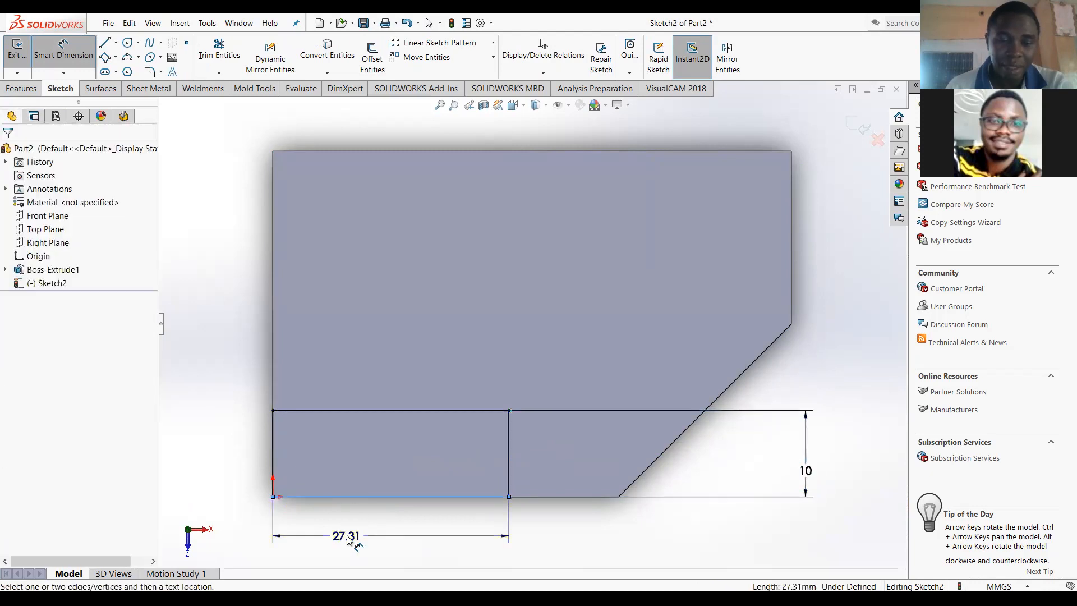
left_click(348, 538)
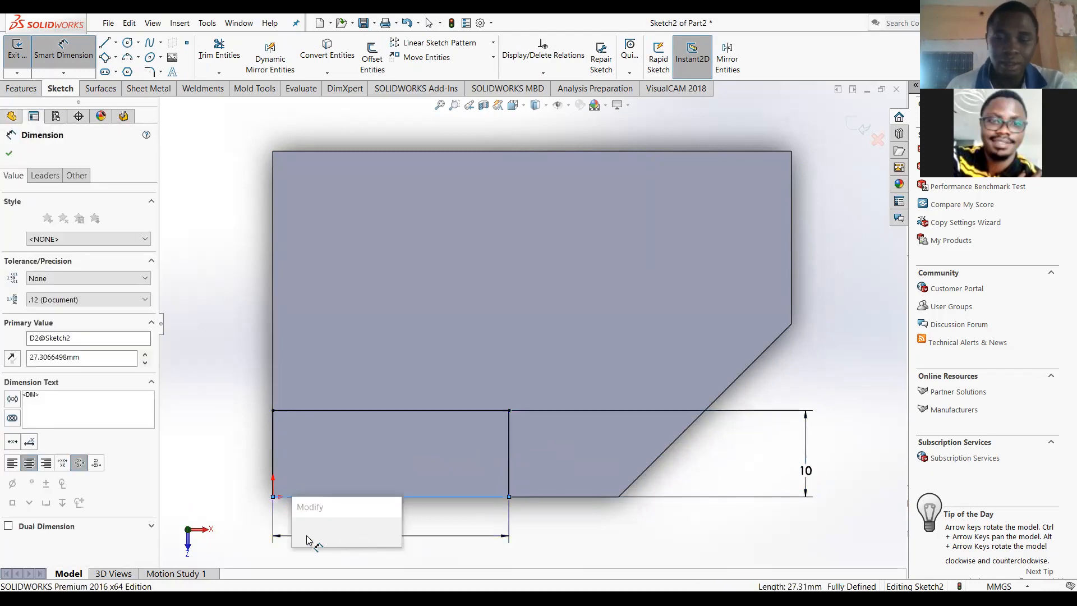
type("30")
key("Return")
Extrude the 30 by 10 mm rectangle 10 mm blind upward, merged with the base plate
left_click(21, 90)
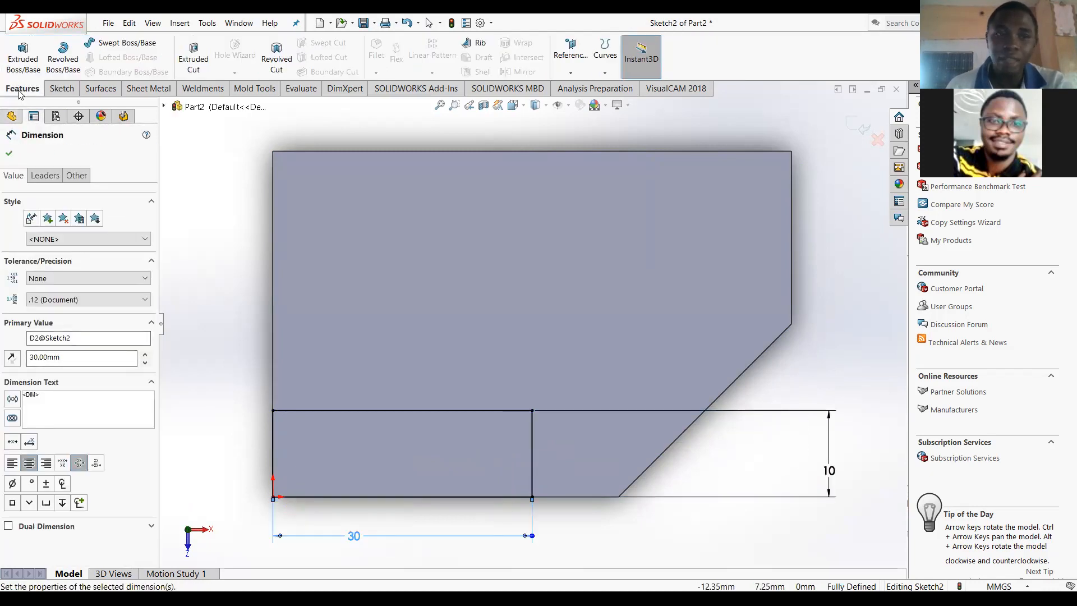
left_click(23, 63)
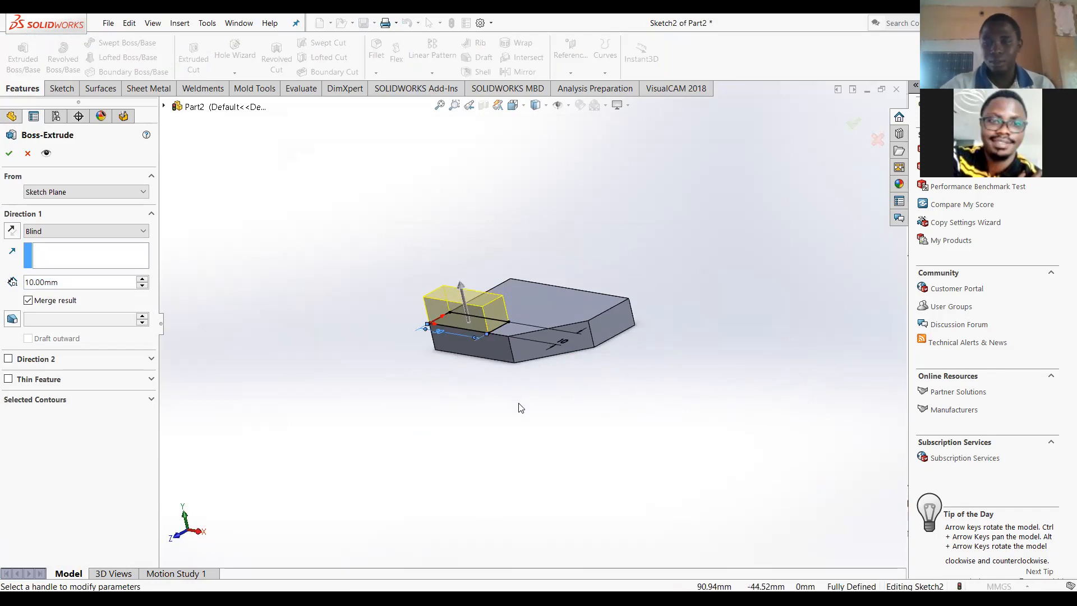
left_click(8, 155)
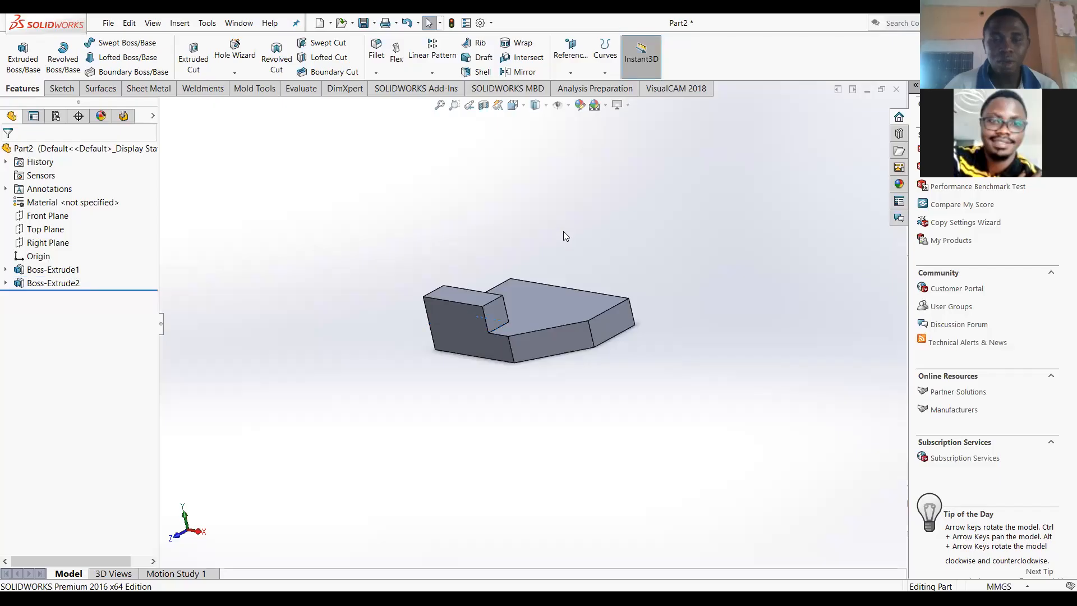
Start a sketch on the base plate's long rear side face and view it straight on
middle_click_drag(594, 315, 657, 257)
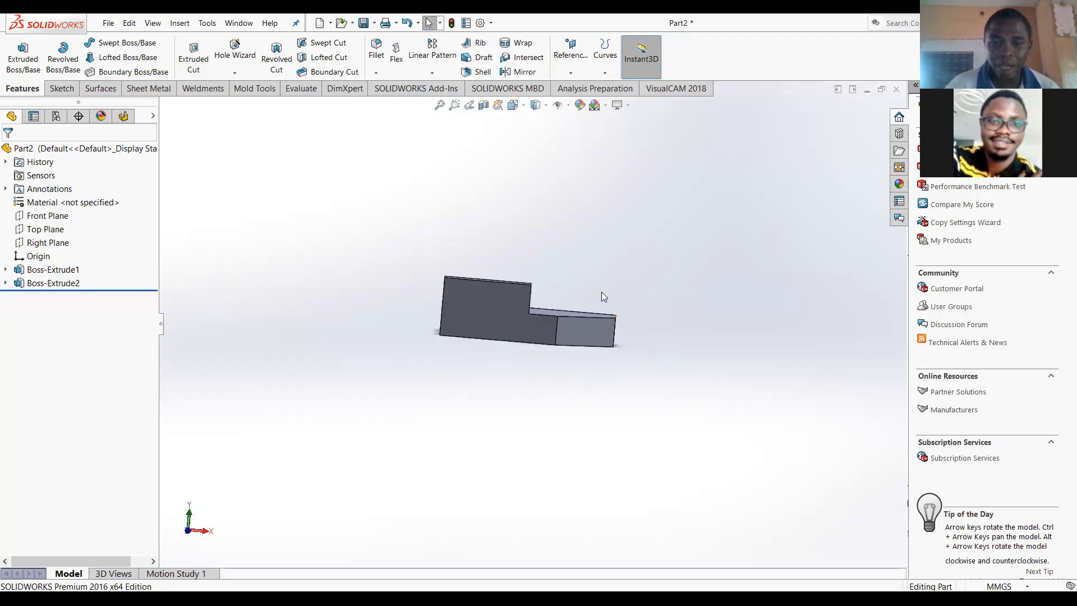
middle_click_drag(519, 285, 541, 306)
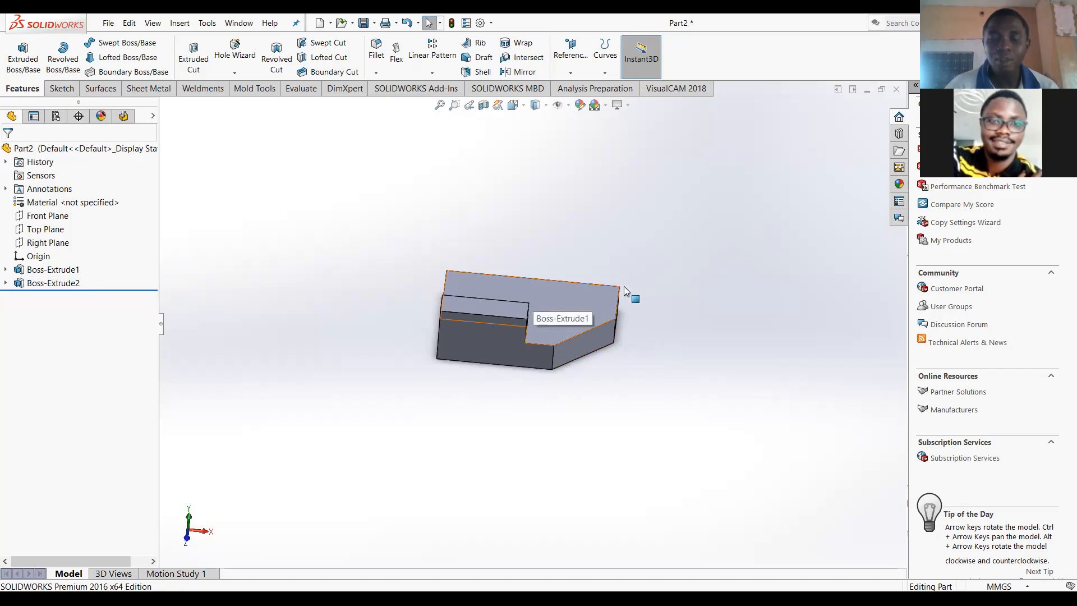
middle_click_drag(537, 351, 410, 363)
left_click(476, 348)
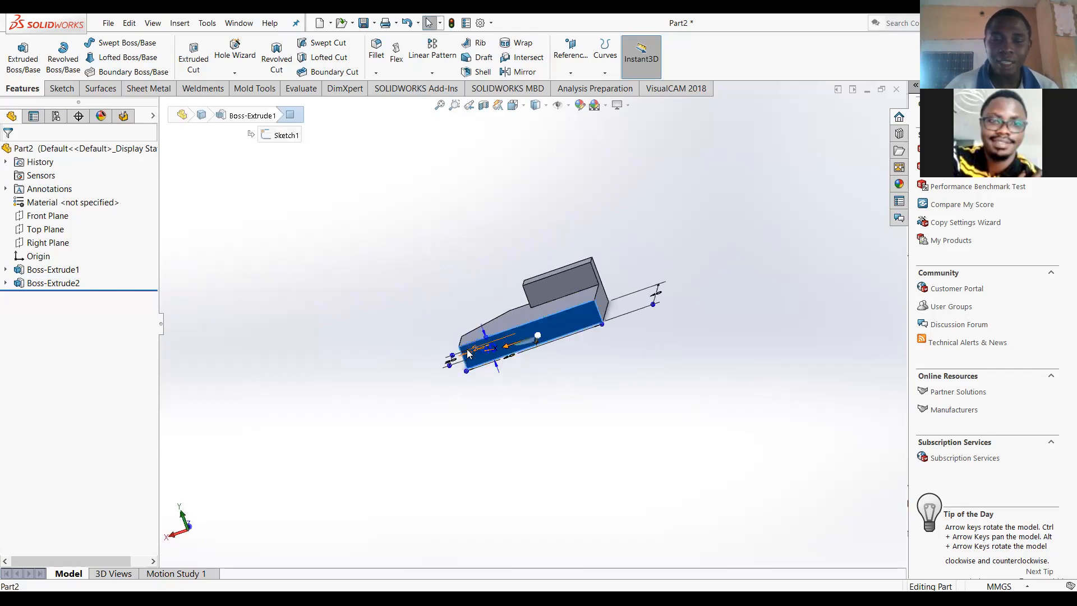
left_click(519, 317)
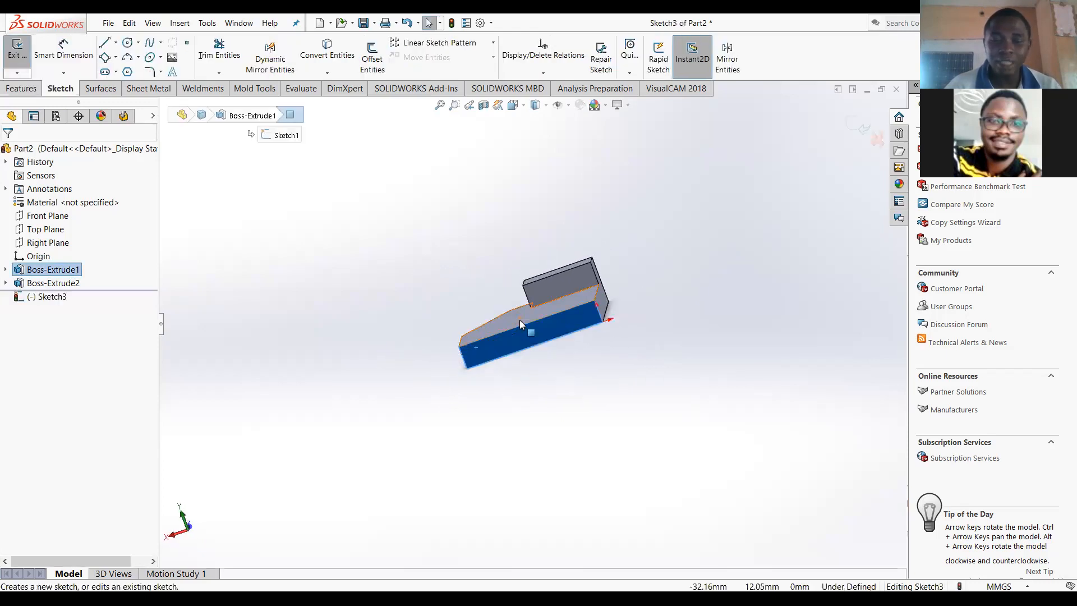
key("space")
left_click(338, 460)
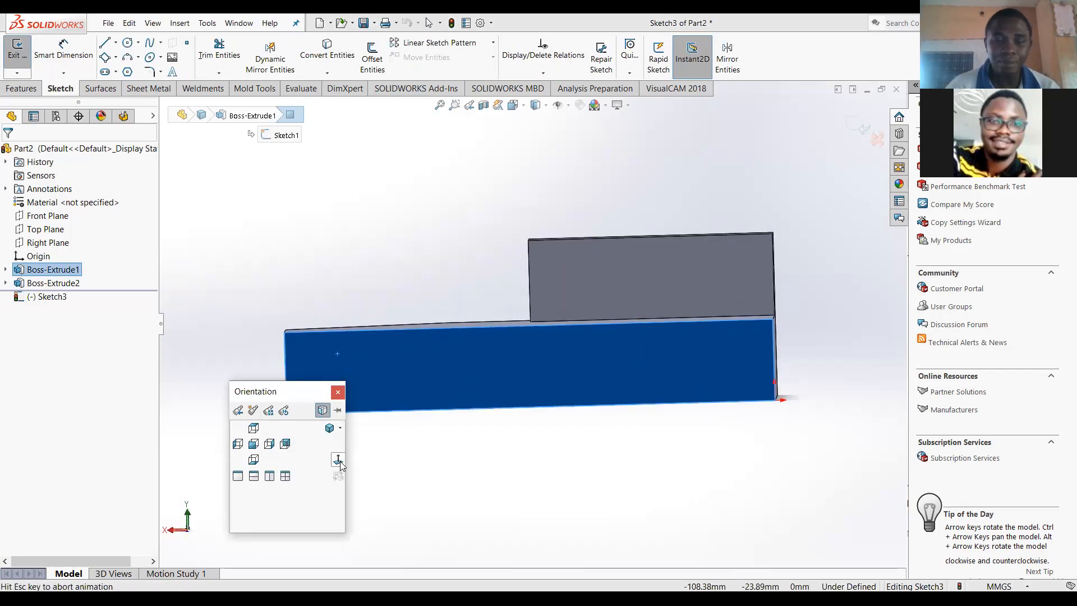
Draw a vertical line up from the base plate's upper corner away from the origin and stretch it to about 19 mm
key("l")
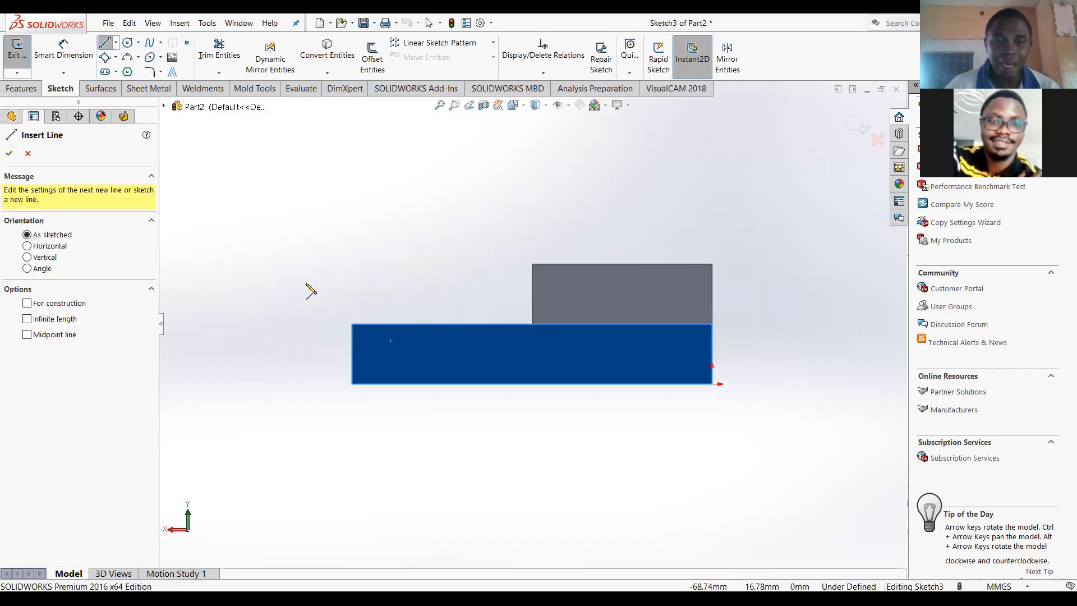
left_click_drag(352, 325, 352, 305)
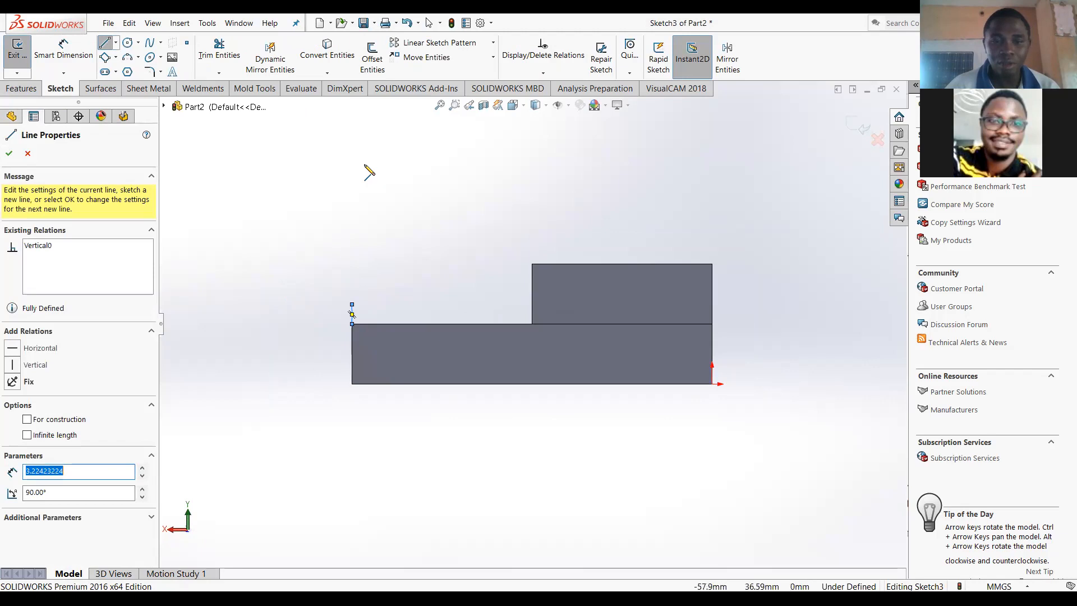
key("Escape")
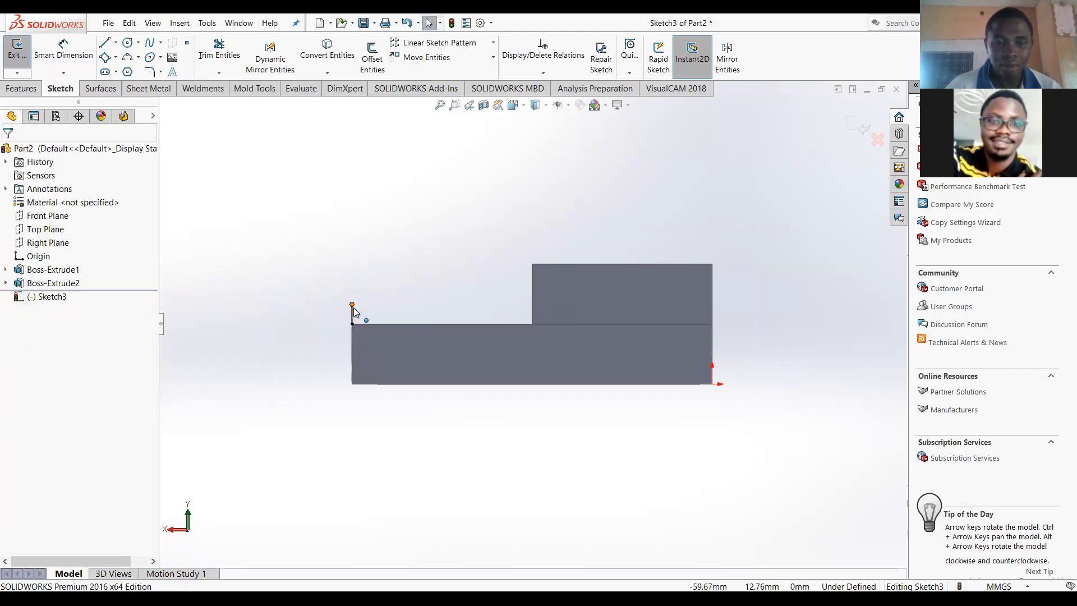
left_click_drag(355, 217, 356, 208)
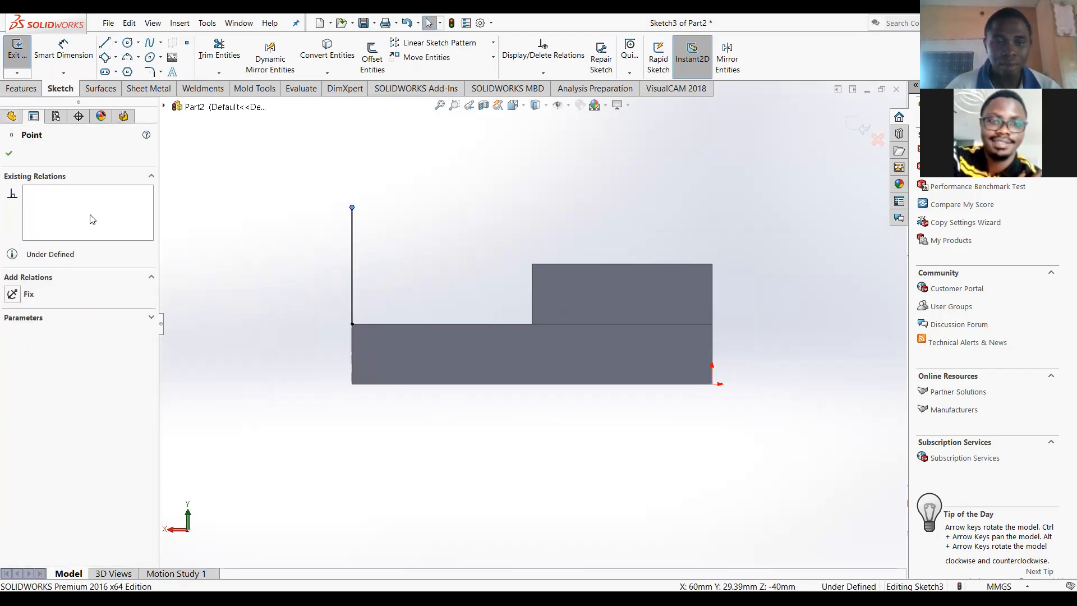
Close the profile with a horizontal top line, a sloped line about 27 mm long down to the plate's top edge, and a base line
key("l")
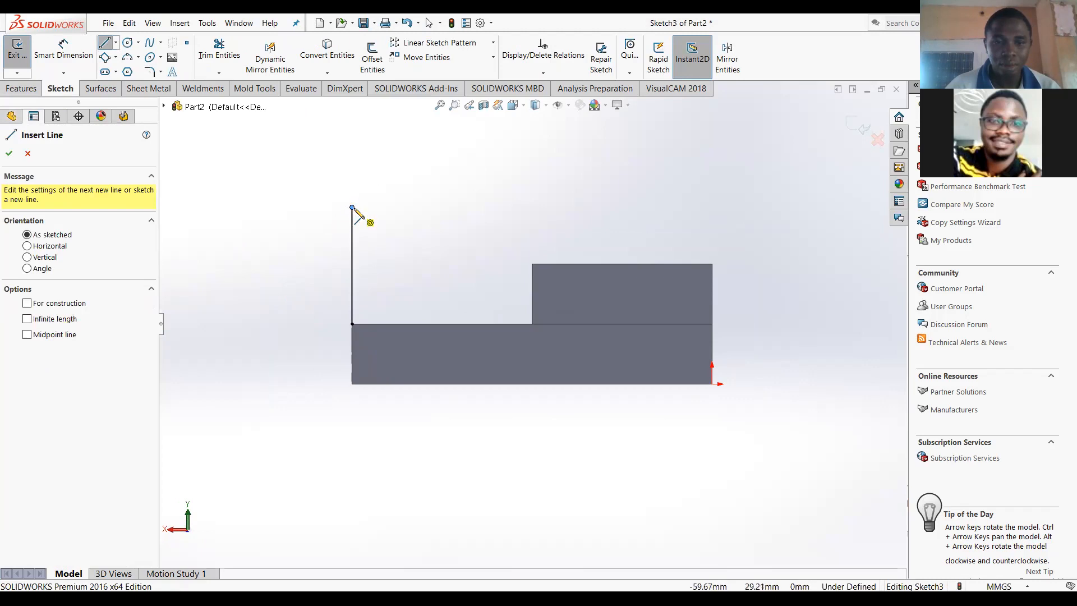
left_click(353, 208)
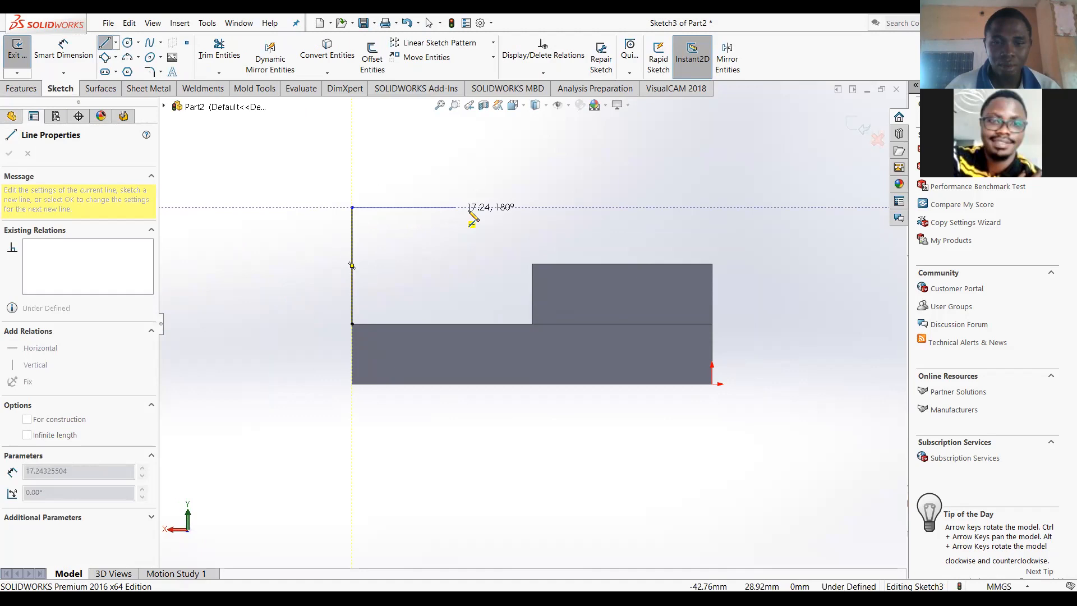
left_click(490, 208)
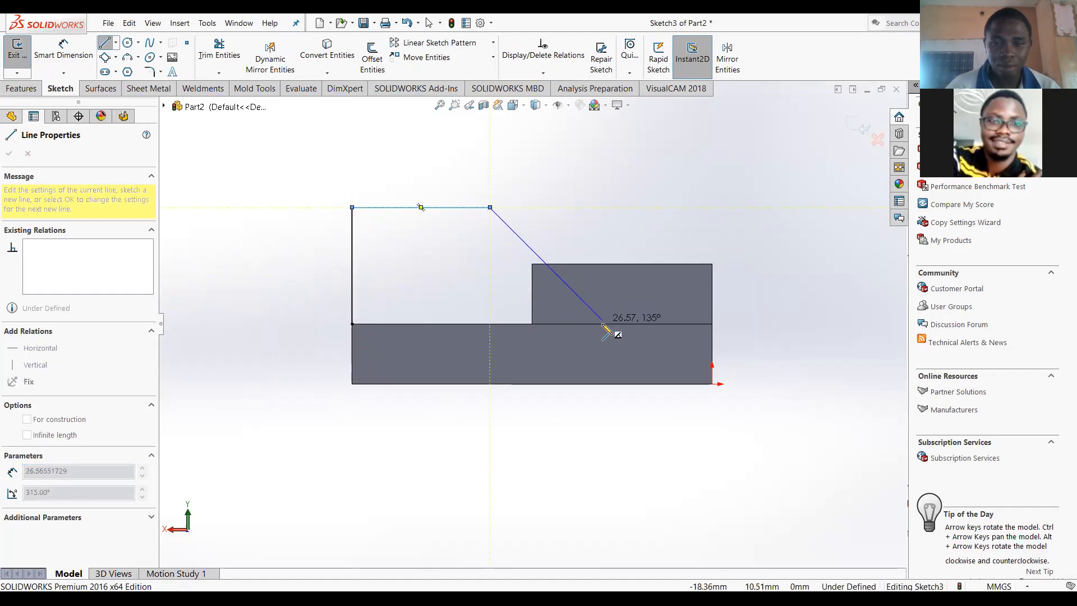
double_click(602, 323)
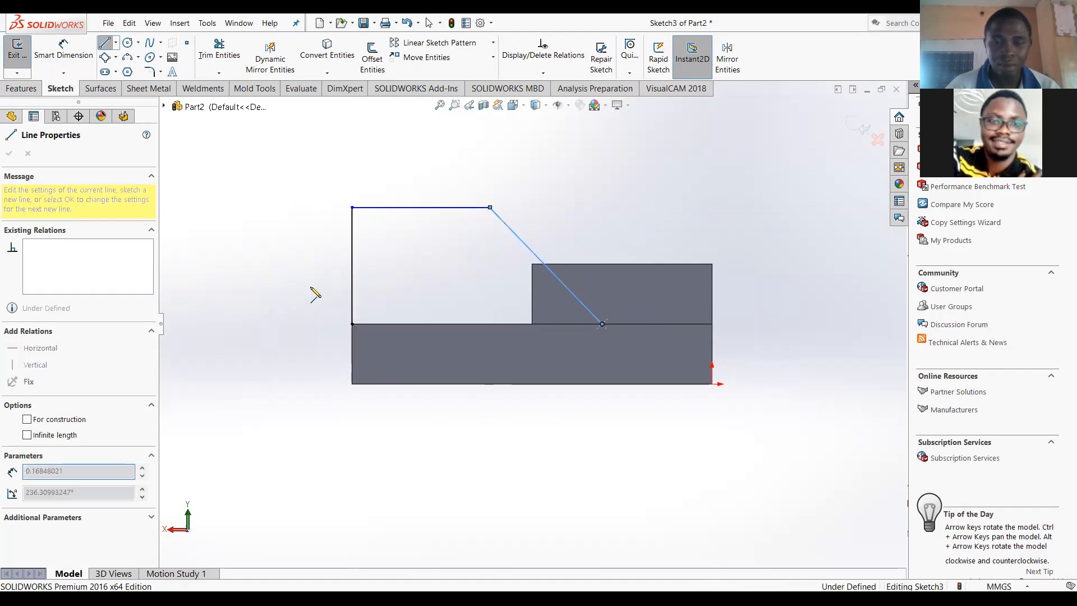
left_click(352, 323)
key("Escape")
Delete the tiny stray line at the profile's lower corner outside the plate
scroll(310, 318, "down", 1)
scroll(355, 324, "down", 8)
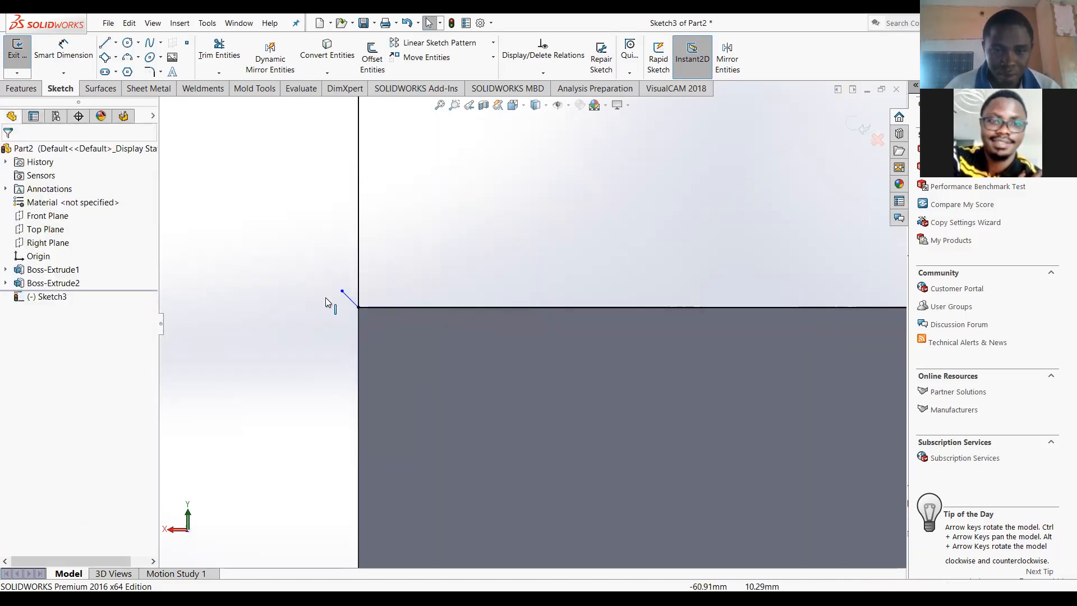
left_click(347, 303)
key("Delete")
scroll(357, 320, "up", 12)
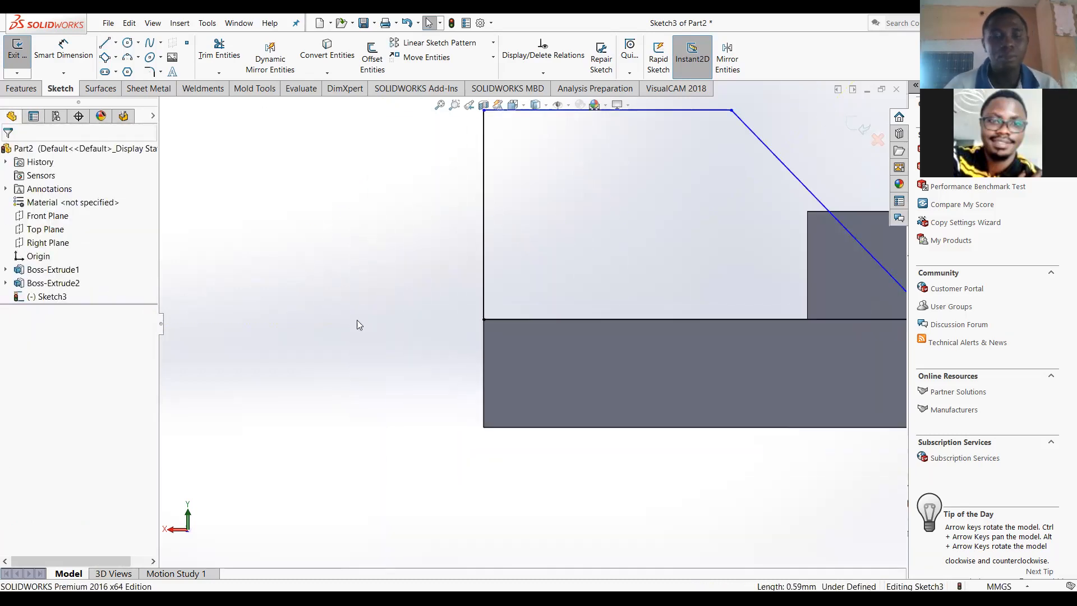
Dimension the profile's base line to 50 mm and its vertical side to 30 mm
mouse_move(407, 276)
middle_mouse_down()
mouse_move(598, 307)
mouse_move(702, 402)
mouse_move(609, 386)
mouse_move(625, 479)
mouse_move(685, 345)
mouse_move(664, 311)
mouse_move(719, 295)
mouse_move(676, 254)
mouse_move(650, 339)
mouse_move(615, 336)
mouse_move(601, 372)
middle_mouse_up()
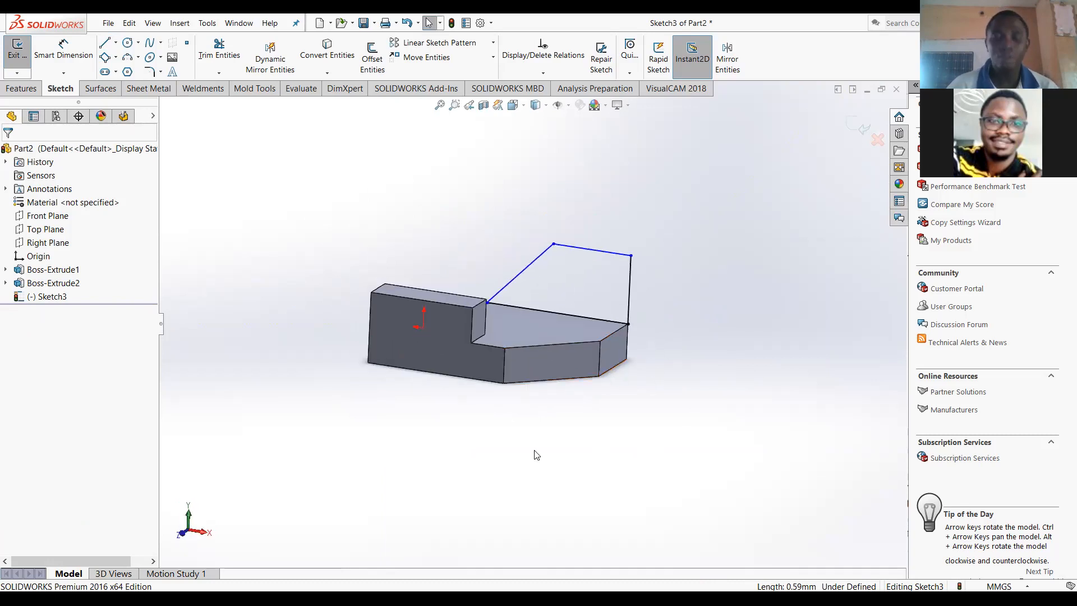
mouse_move(787, 377)
middle_mouse_down()
mouse_move(563, 210)
mouse_move(563, 252)
middle_mouse_up()
key("space")
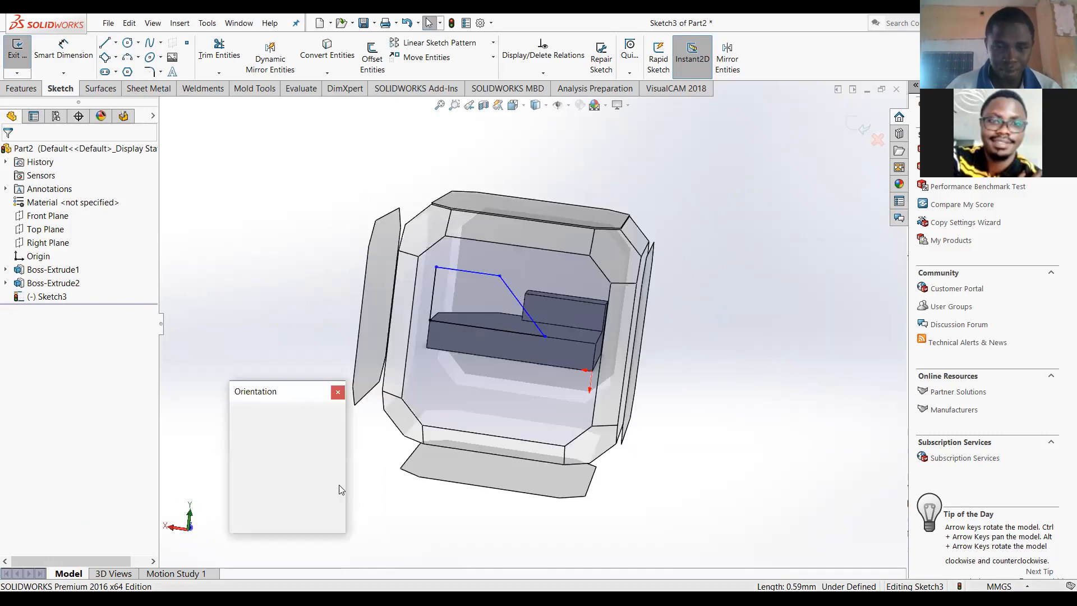
left_click(559, 253)
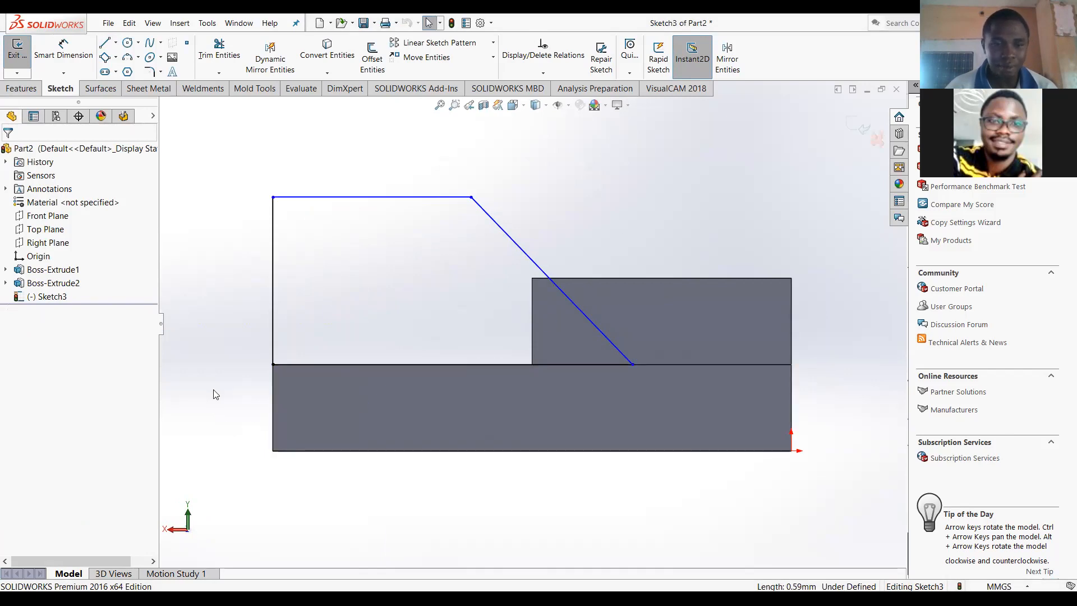
right_click_drag(231, 296, 301, 321)
left_click(341, 365)
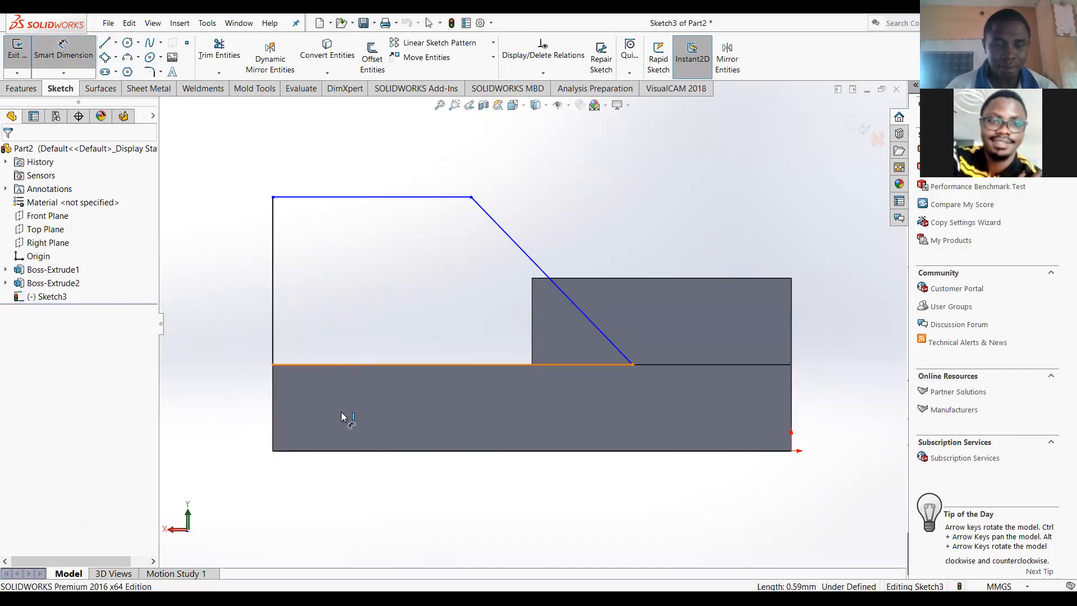
left_click(392, 520)
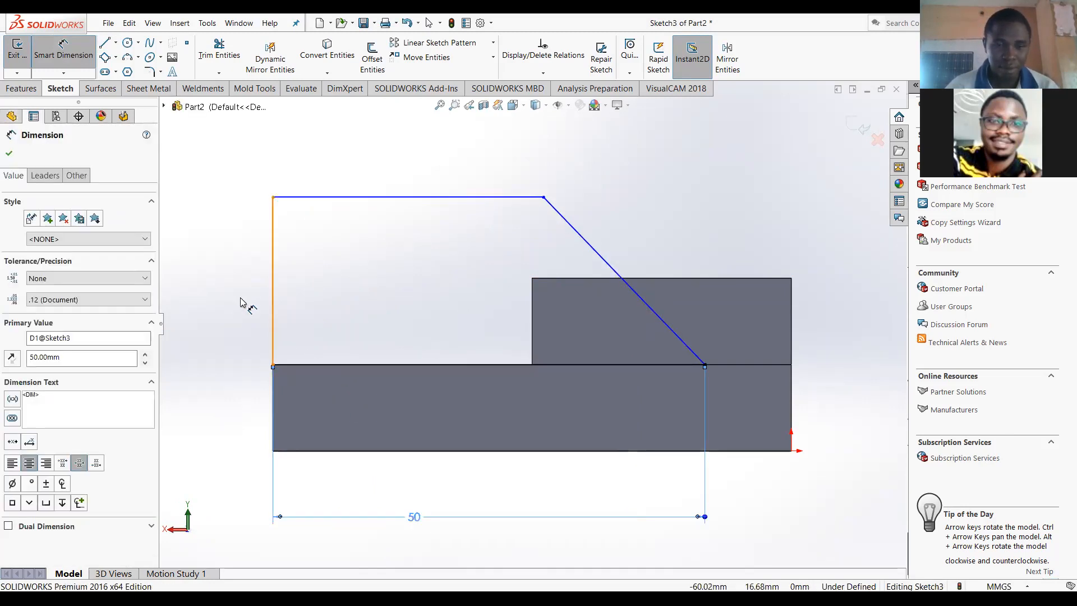
key("Return")
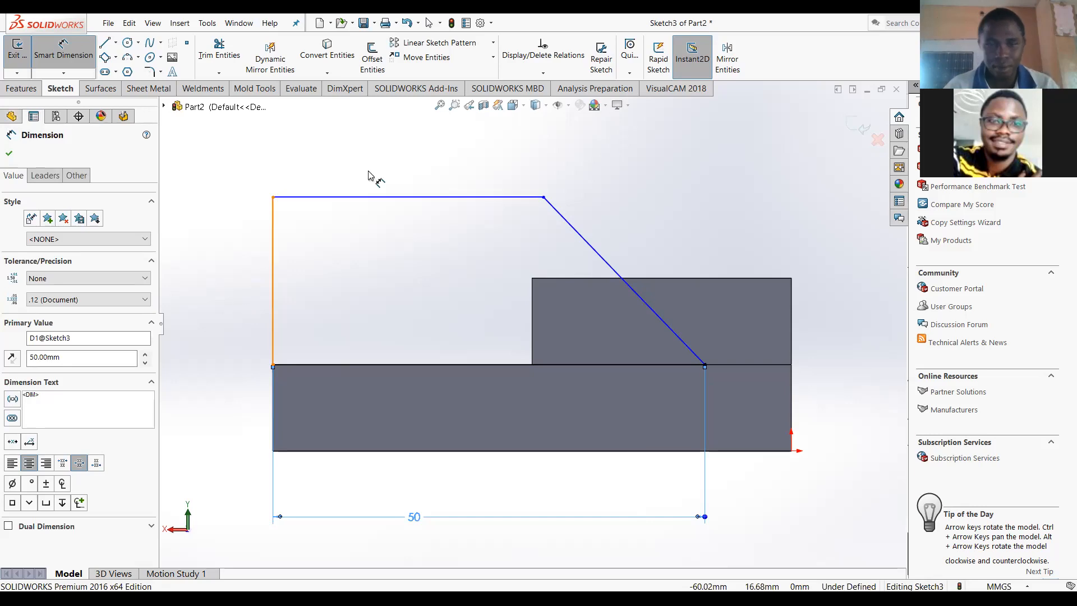
scroll(398, 202, "up", 5)
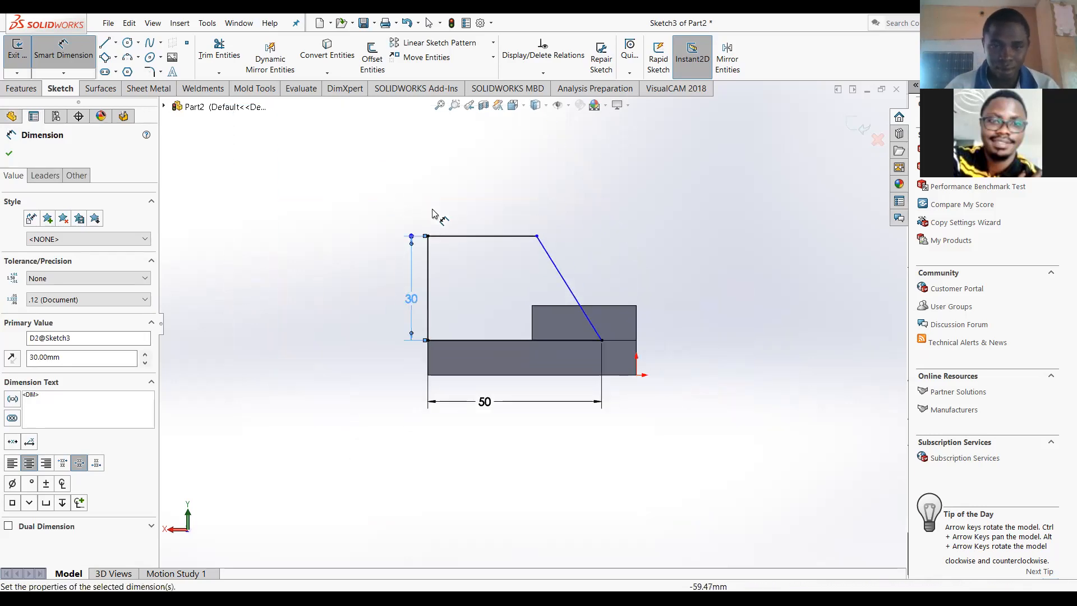
Dimension the profile's horizontal top line to 30 mm and end dimensioning
left_click(466, 238)
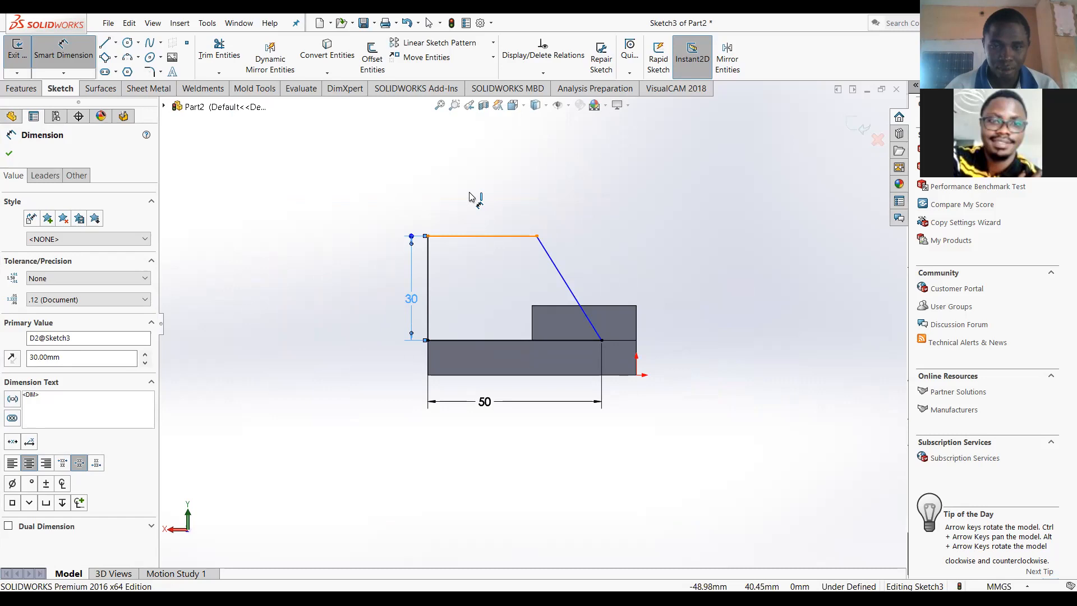
left_click(473, 195)
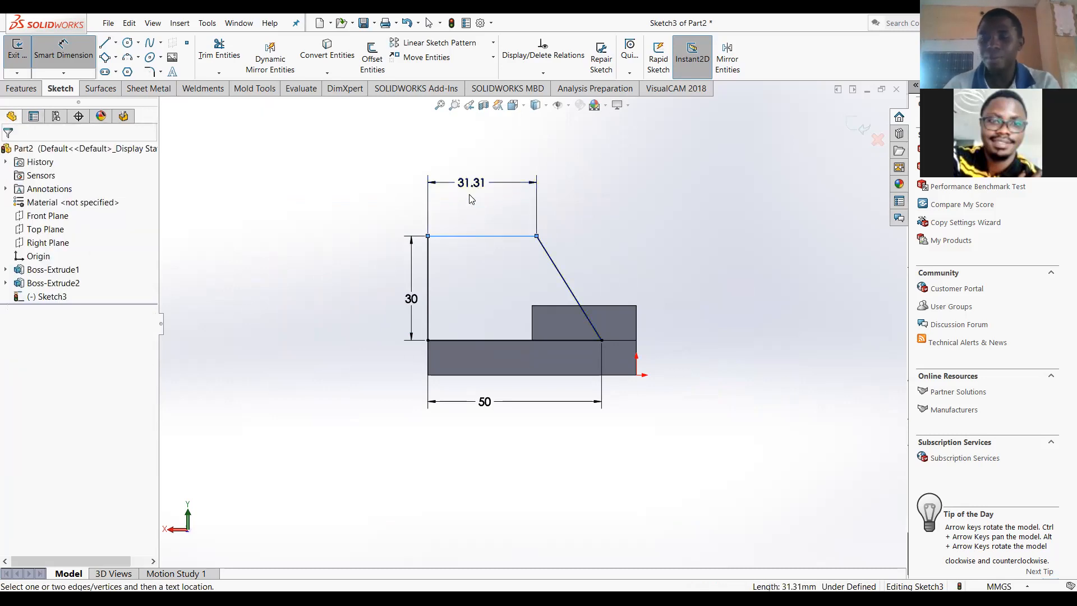
type("30")
key("Return")
key("Escape")
Draw a corner rectangle inside the sloped profile, about 8.5 mm wide and 5 mm high
mouse_move(632, 223)
middle_mouse_down()
mouse_move(564, 197)
mouse_move(457, 233)
mouse_move(474, 250)
mouse_move(683, 267)
mouse_move(661, 284)
middle_mouse_up()
left_click(628, 317)
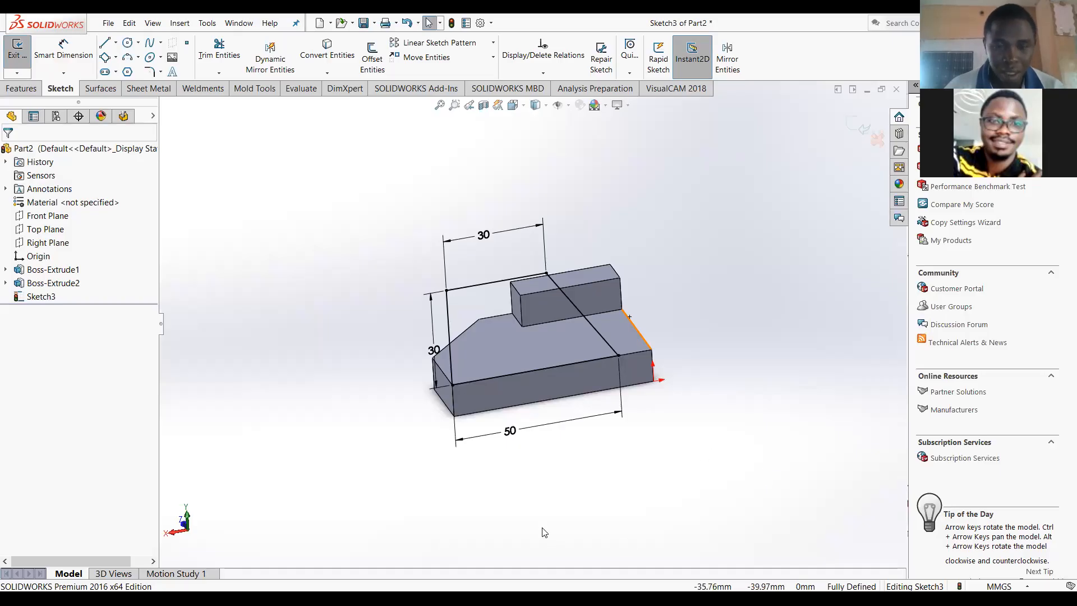
key("space")
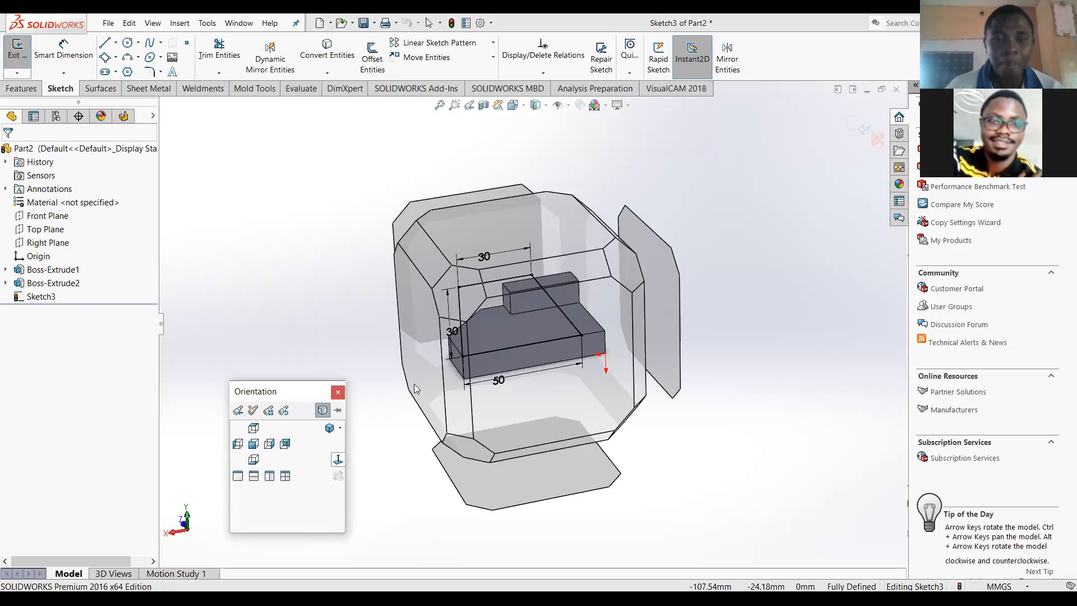
left_click(339, 459)
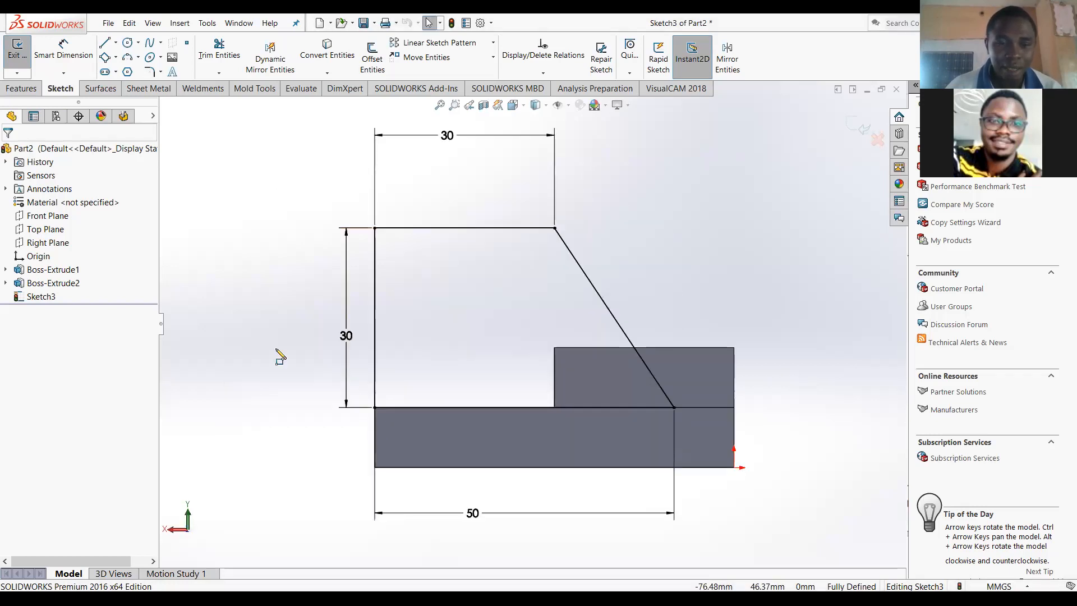
left_click(433, 284)
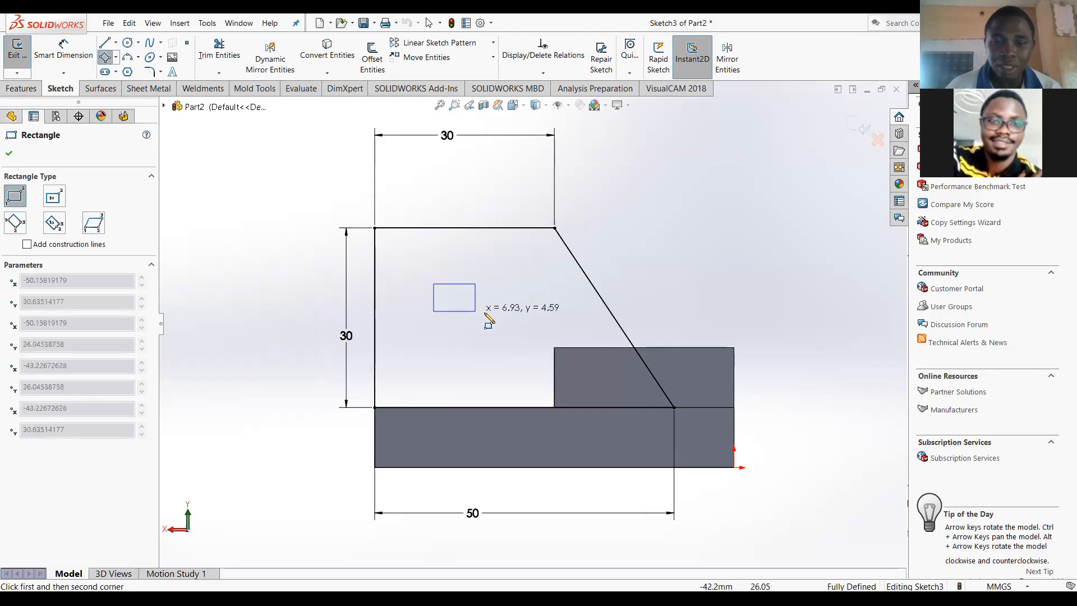
left_click(486, 313)
key("Escape")
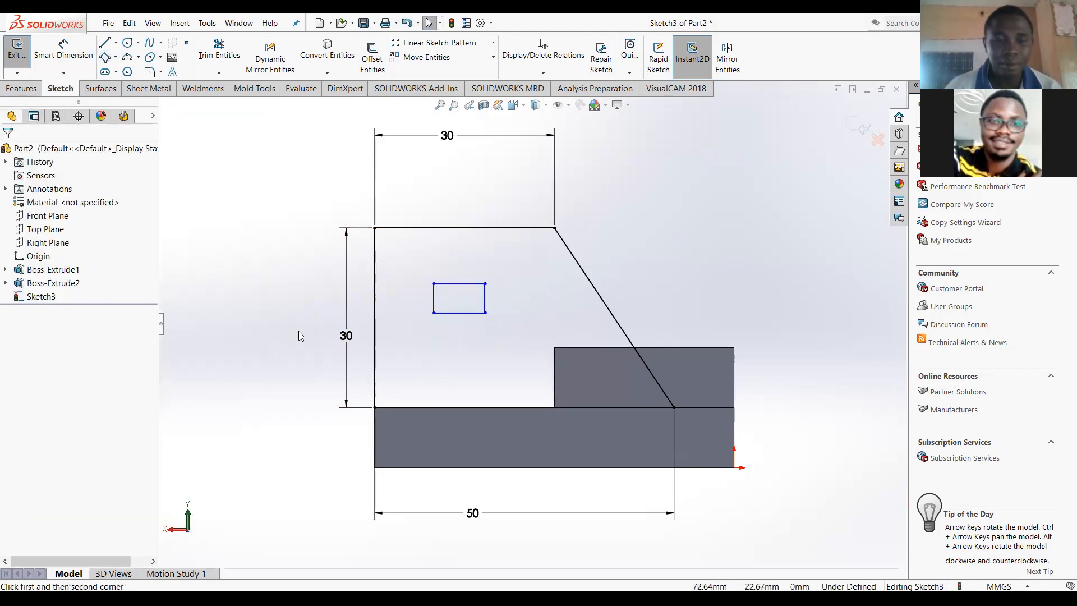
Dimension the inner rectangle to 10 mm wide and 10 mm high
key("d")
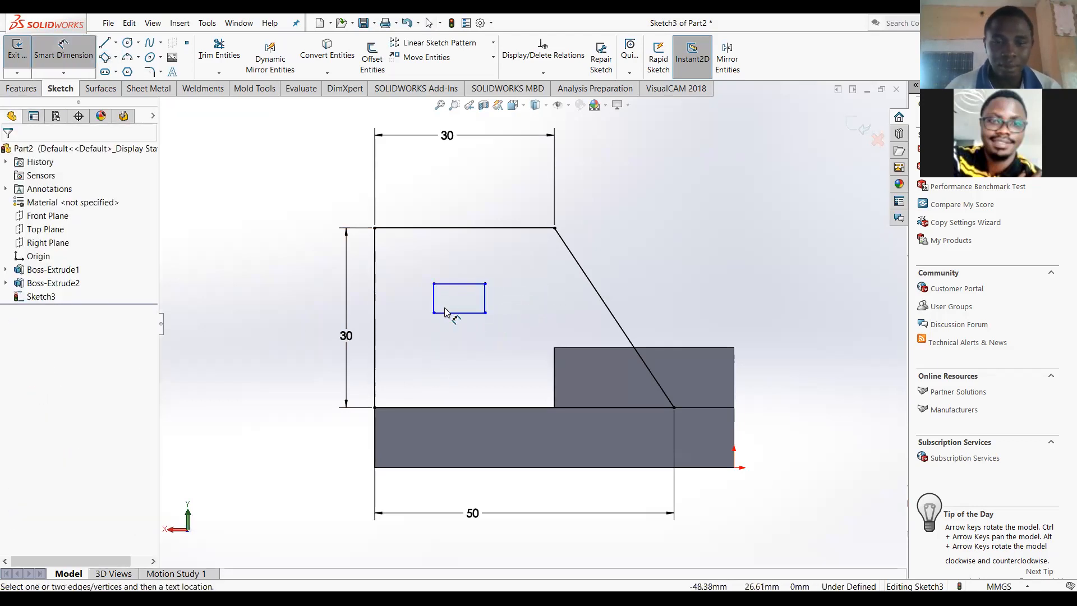
left_click(453, 316)
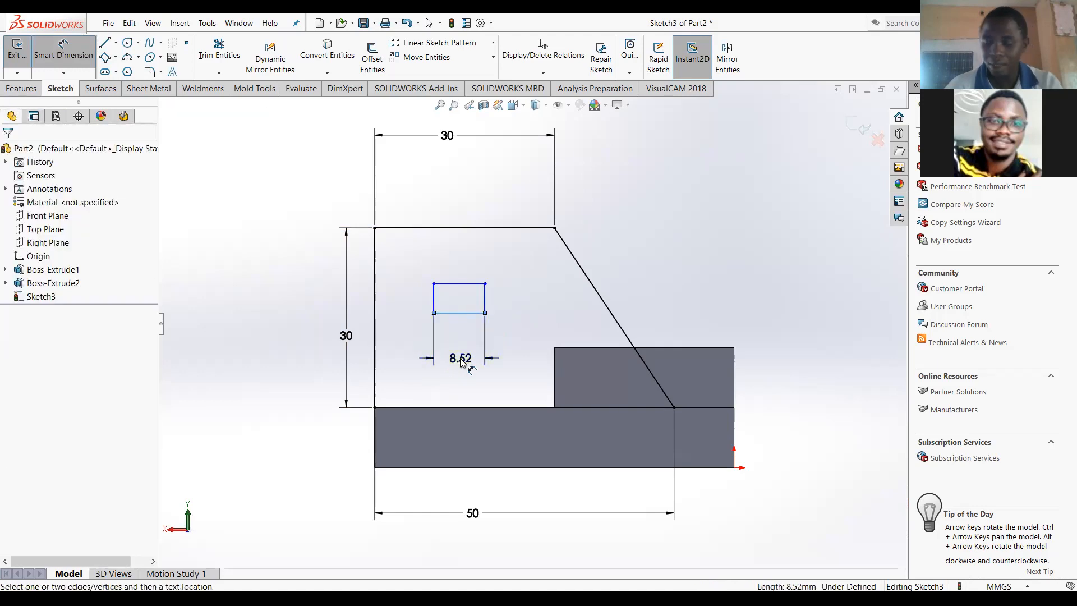
left_click(459, 363)
type("10")
key("Return")
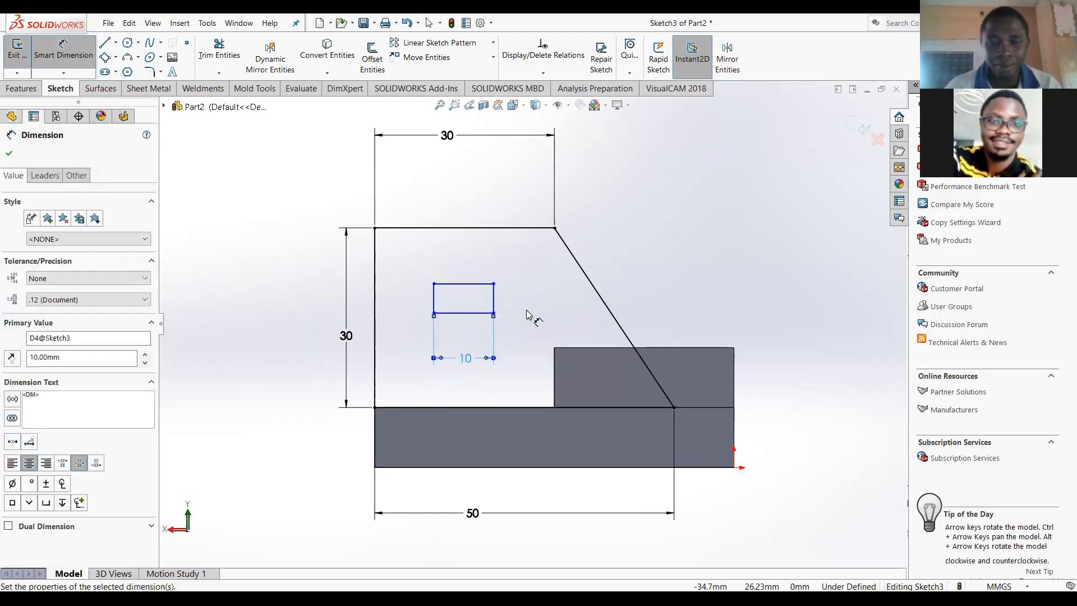
left_click(493, 303)
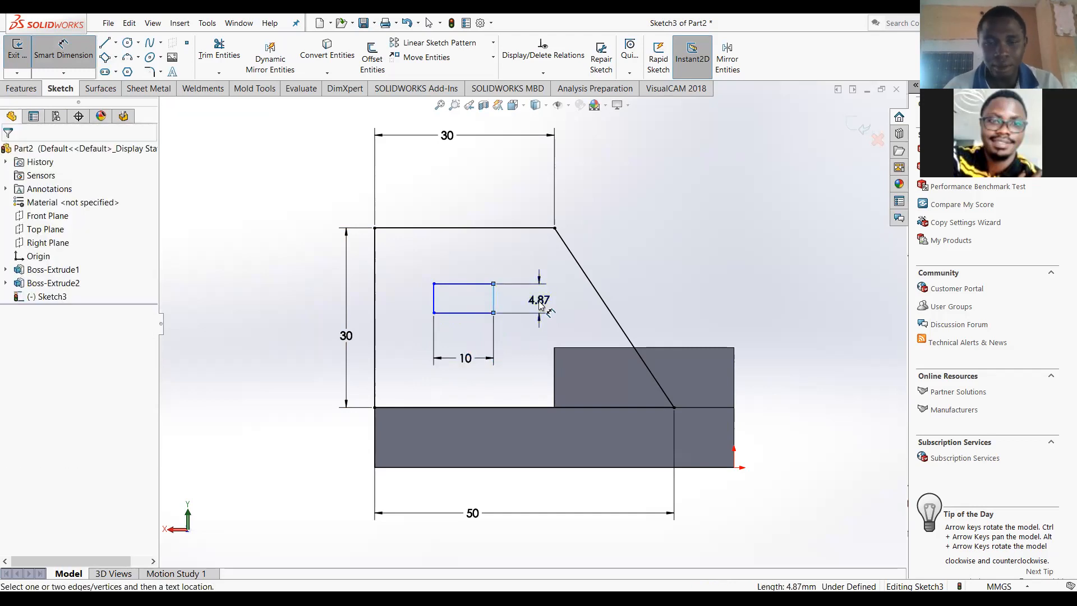
left_click(540, 303)
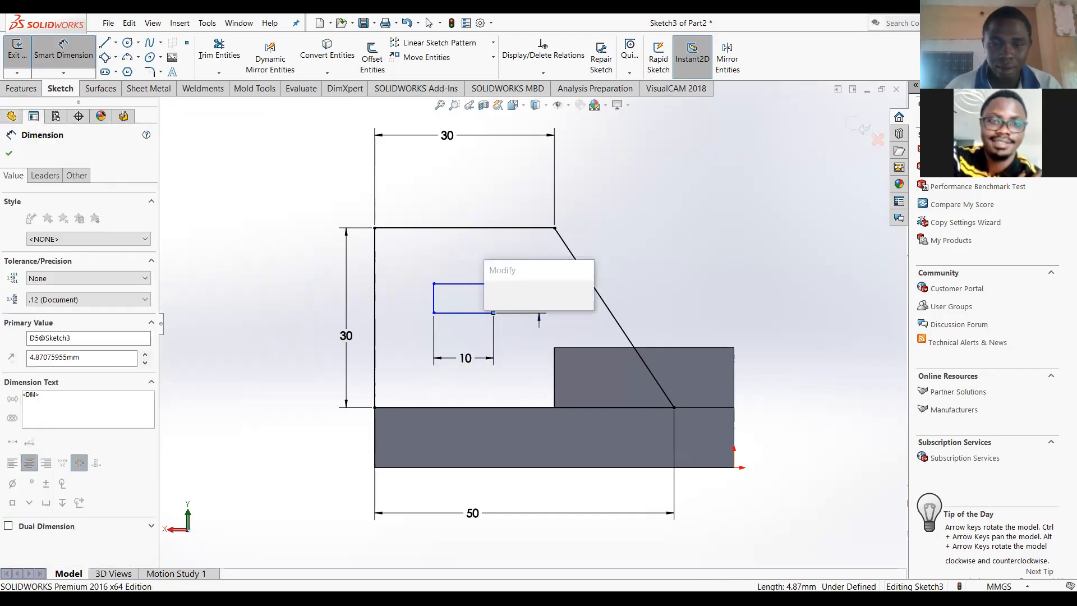
type("10")
key("Return")
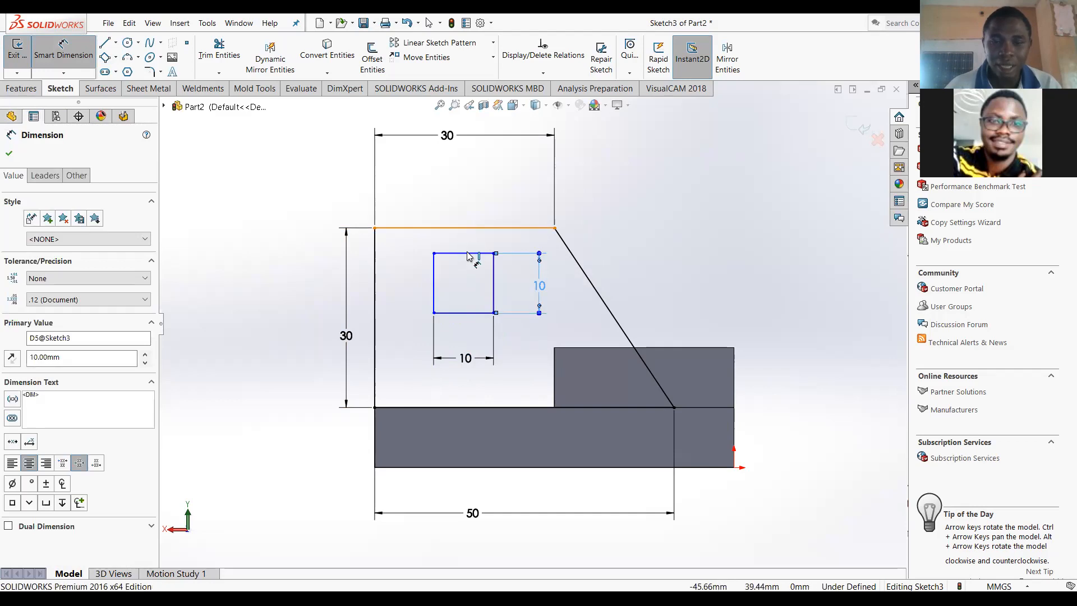
Dimension the distance between the profile's top line and the square's upper edge to 10 mm
left_click(467, 229)
left_click(448, 253)
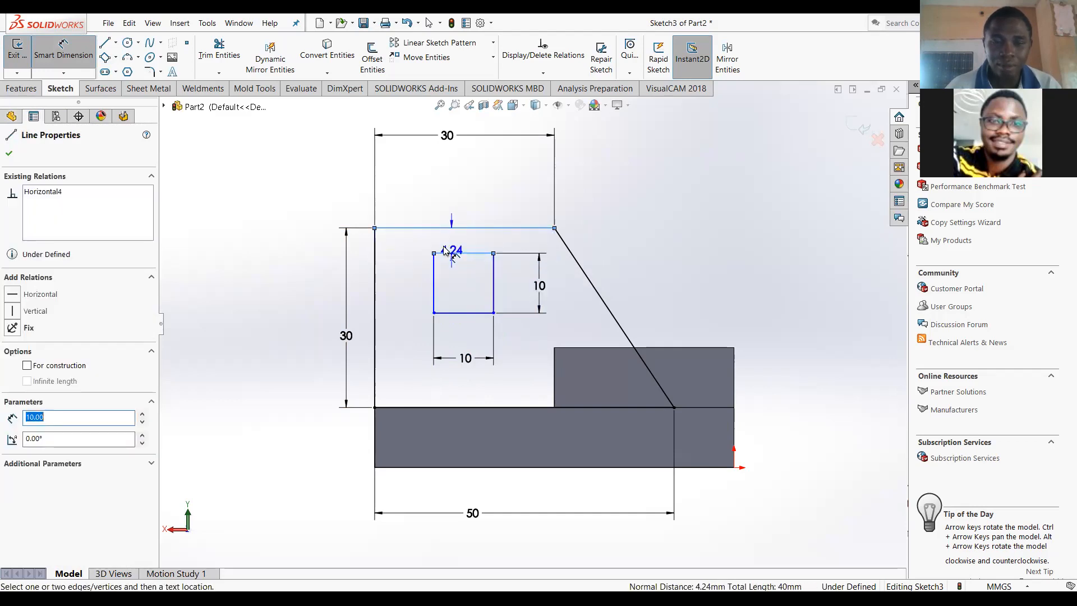
left_click(339, 207)
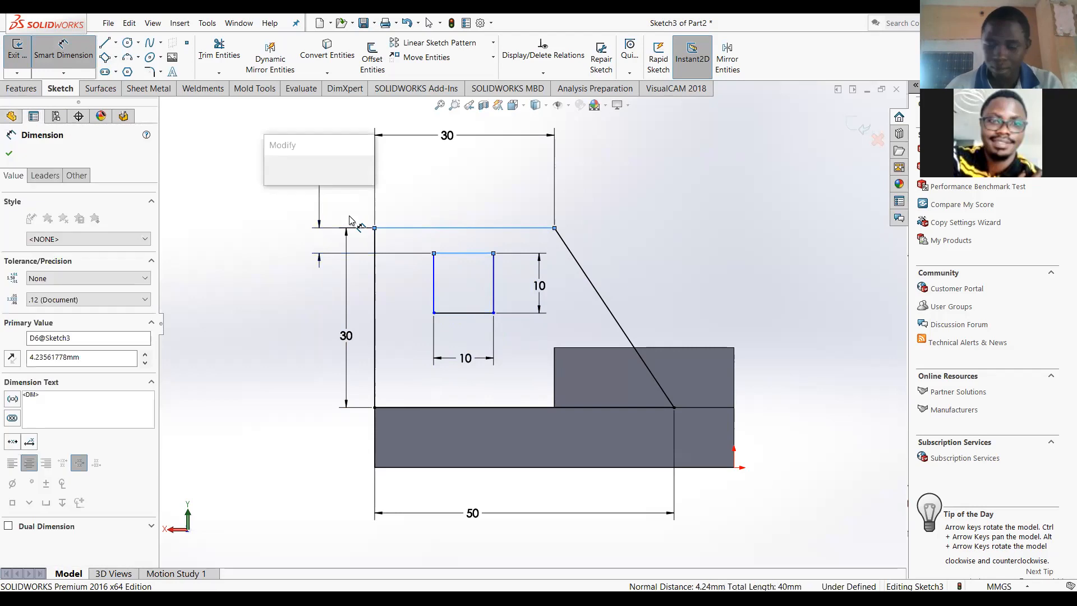
type("10")
key("Return")
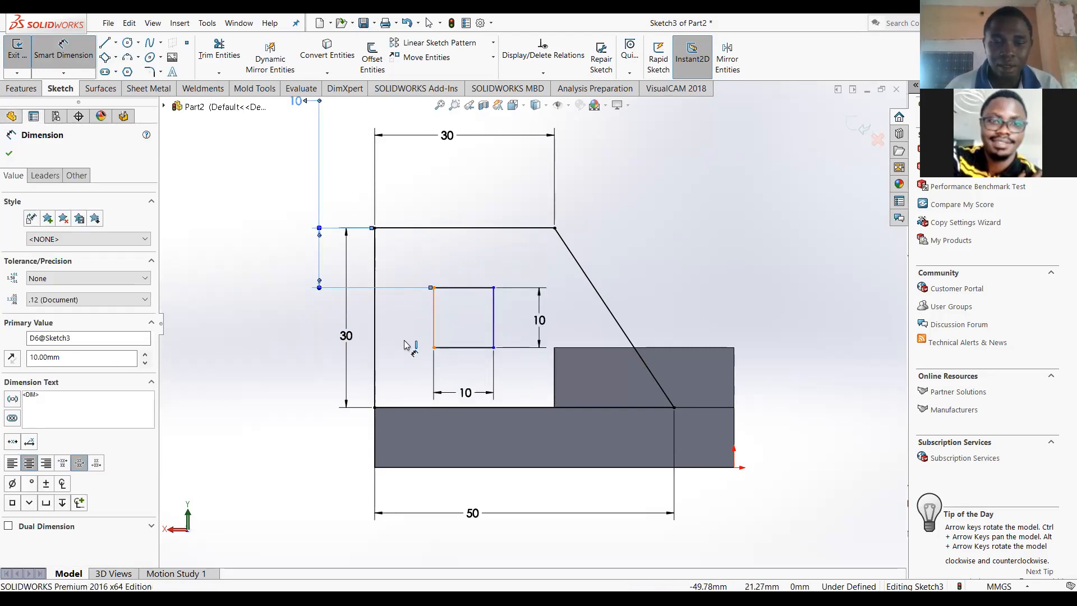
Dimension the gap between the profile's vertical side and the square's nearest edge to 10 mm, and end dimensioning
left_click(407, 345)
left_click(384, 343)
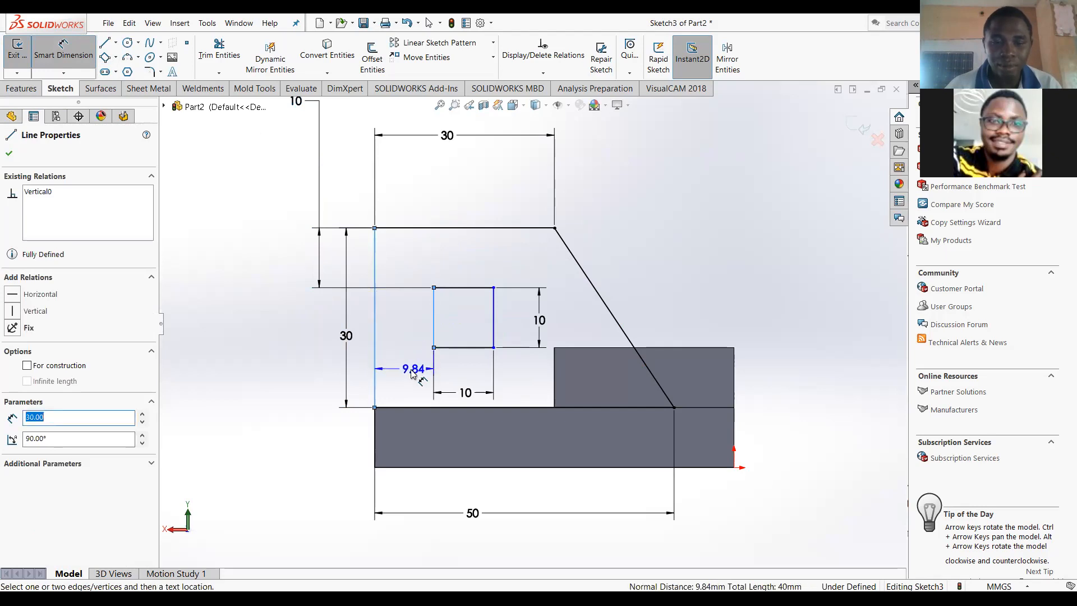
left_click(407, 371)
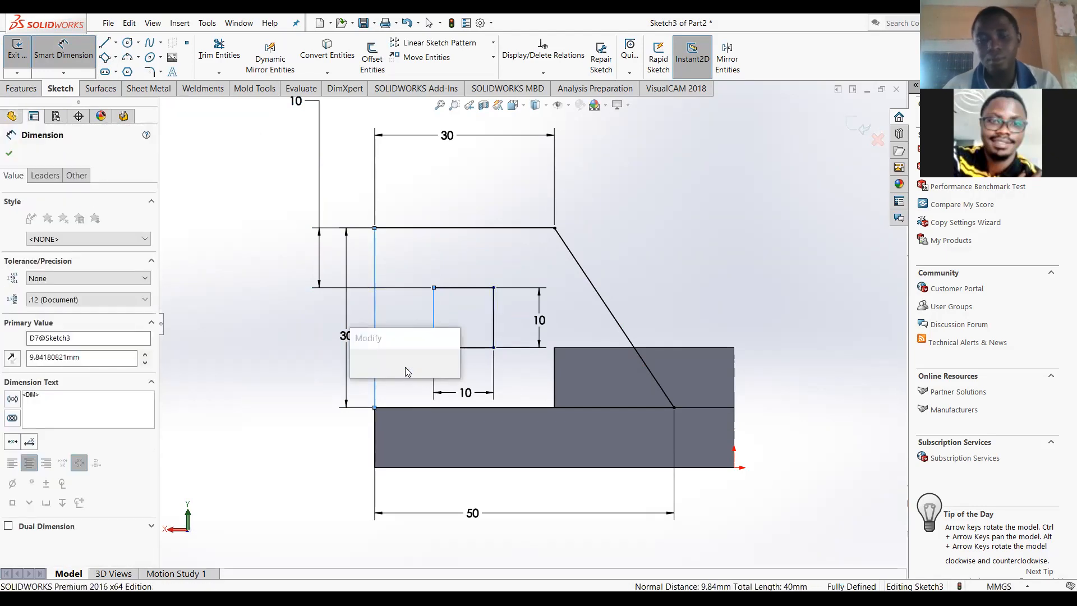
type("10")
key("Return")
key("Escape")
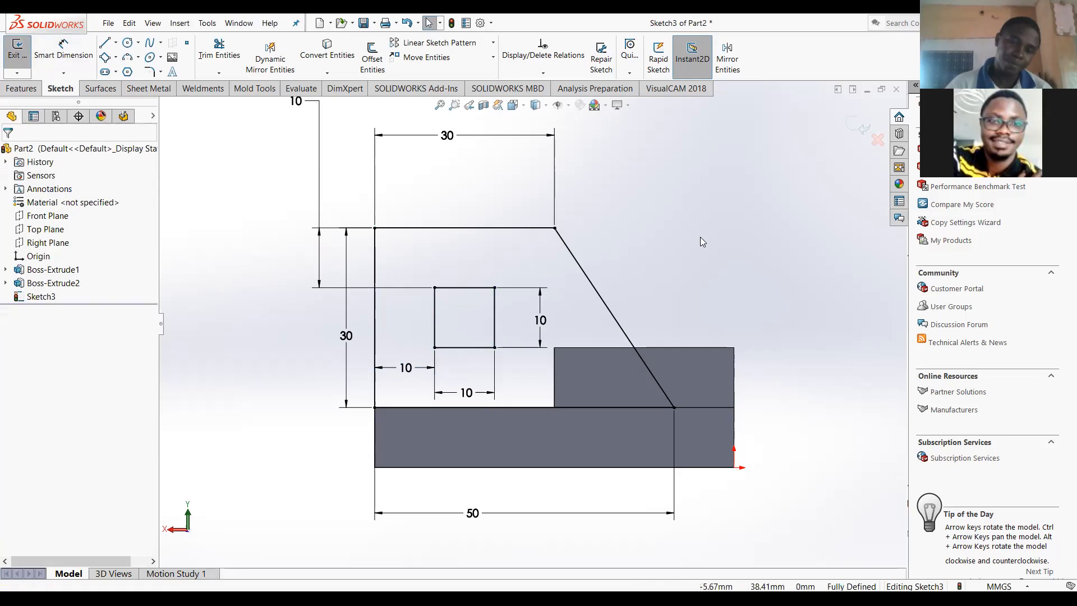
Extrude the sloped profile with its square opening 10 mm in the reversed direction, over the base plate, merging the result
middle_click_drag(700, 236, 867, 233)
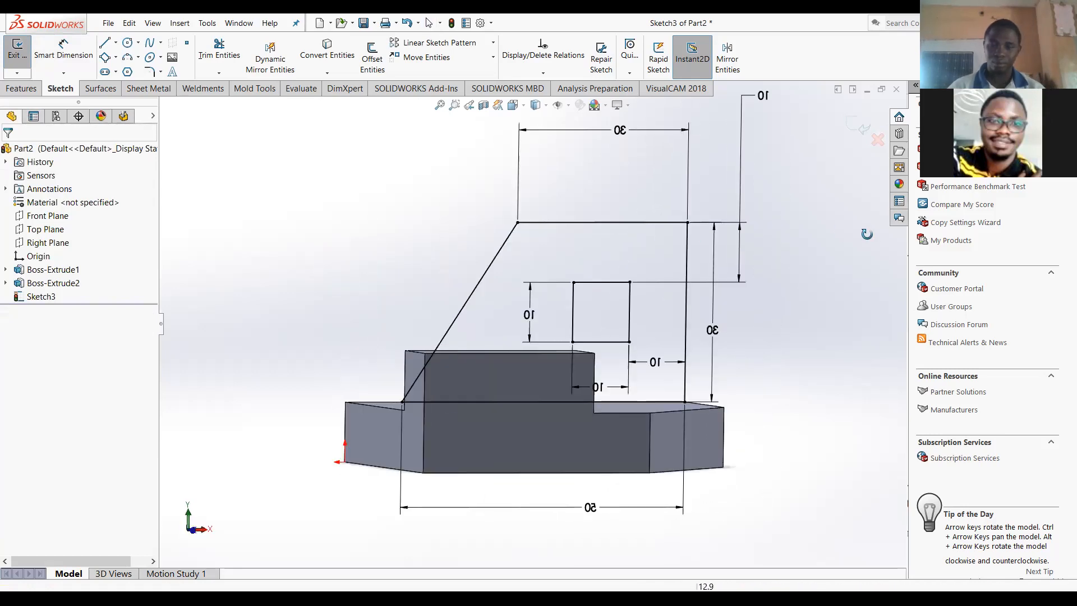
middle_click_drag(802, 302, 727, 327)
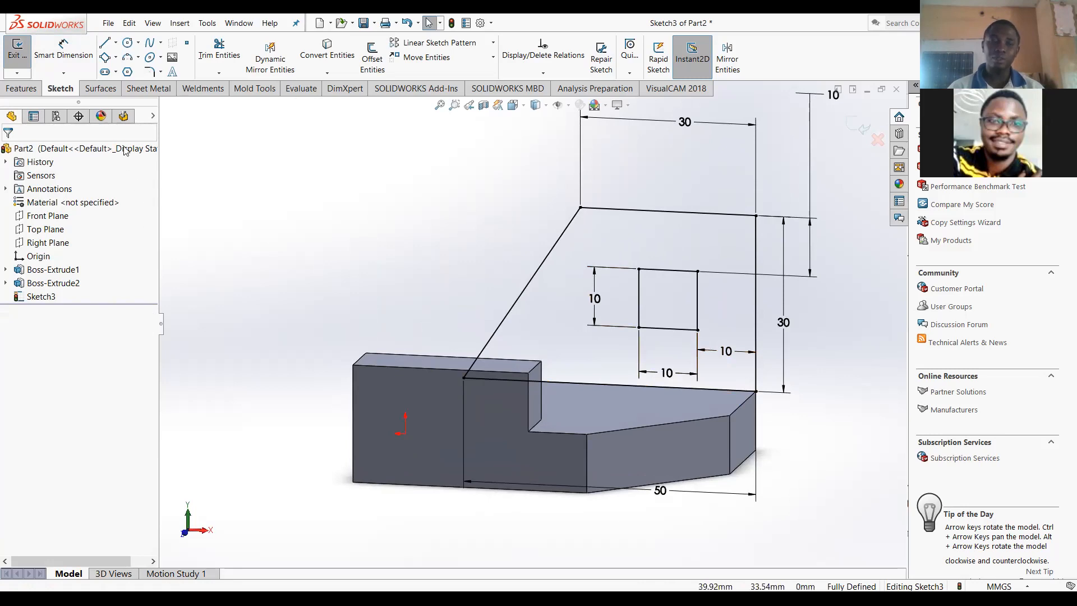
left_click(21, 88)
left_click(23, 56)
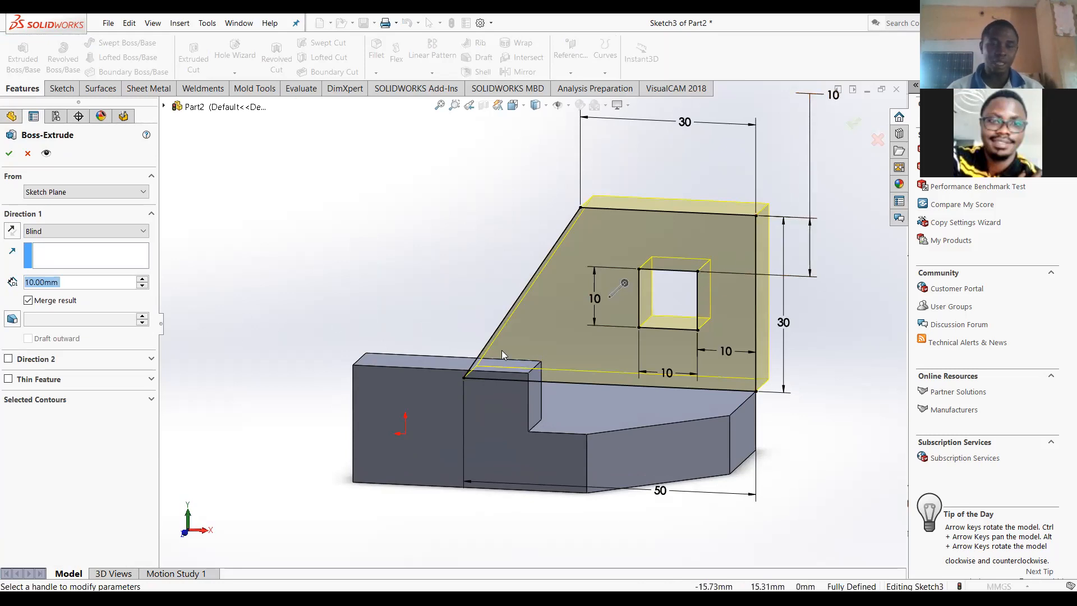
middle_click_drag(443, 235, 295, 281)
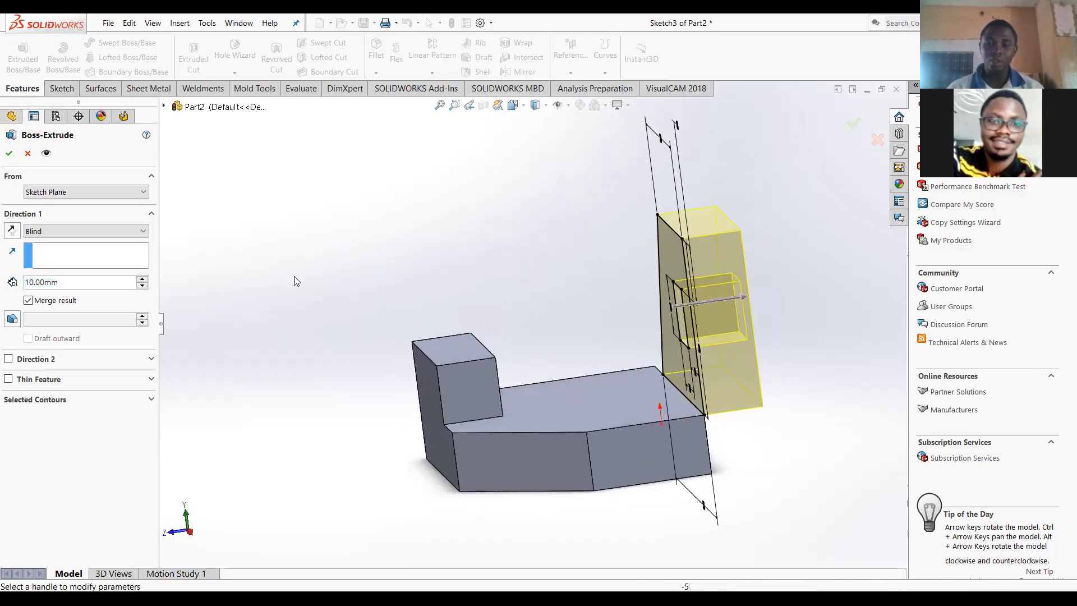
left_click(11, 233)
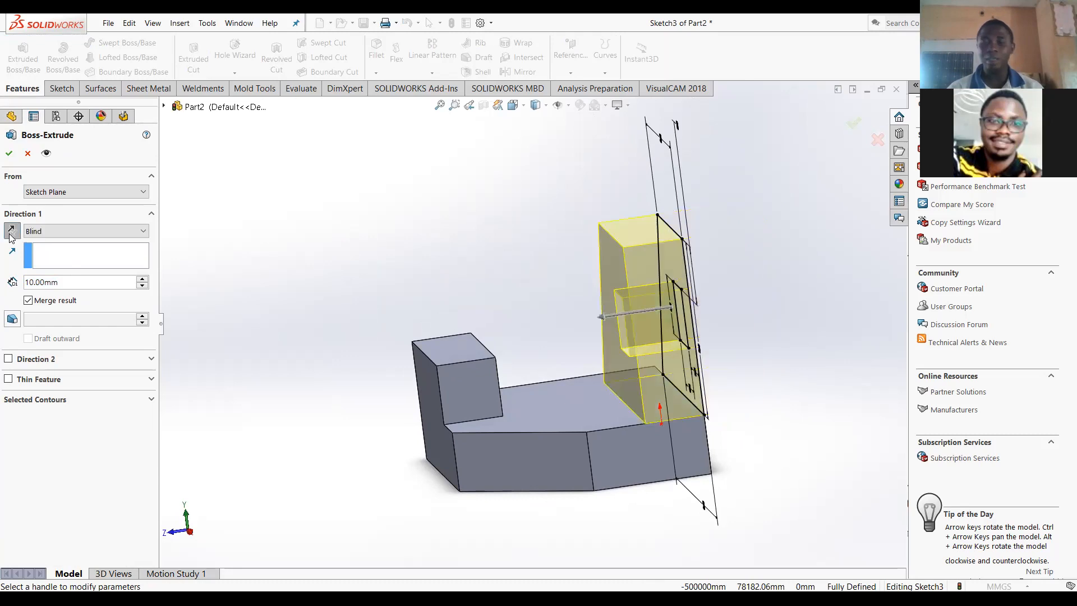
left_click(9, 153)
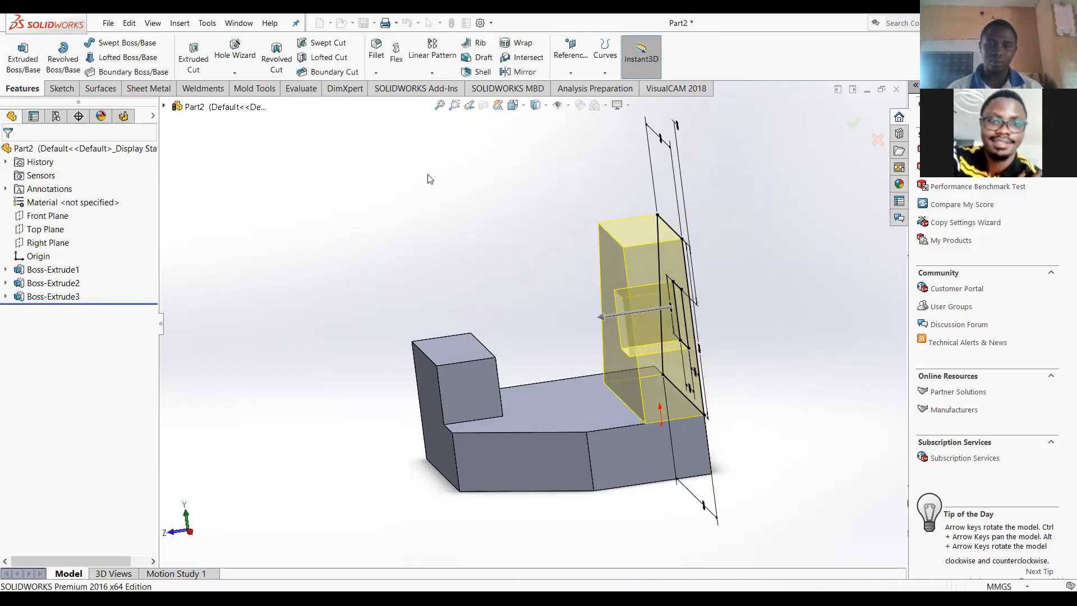
middle_click_drag(428, 176, 505, 210)
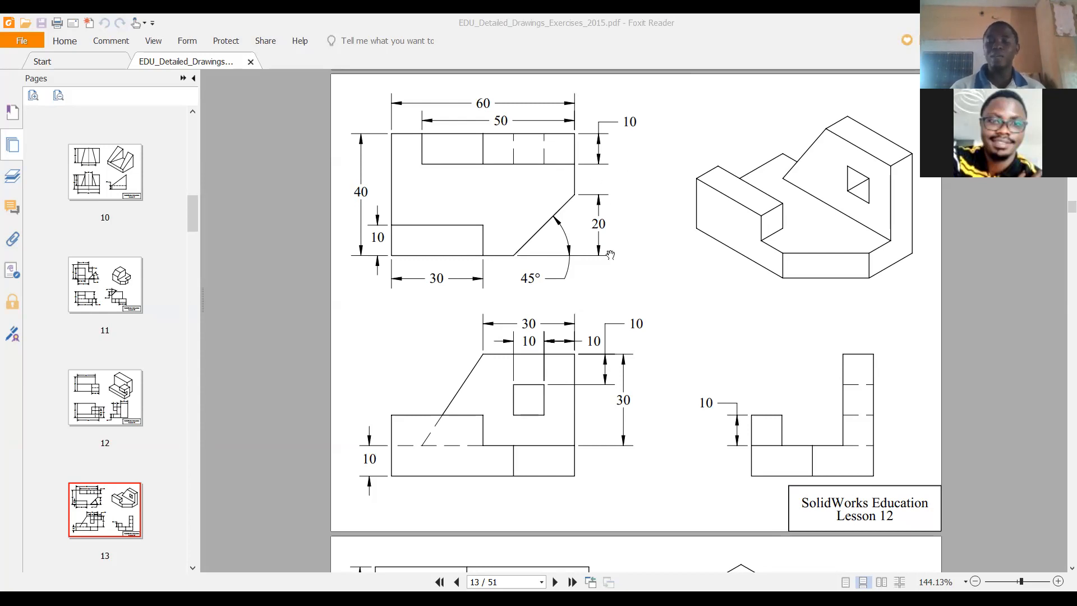
Go from the page 13 drawing to the stepped part's drawing on page 16 of the exercise PDF
scroll(610, 255, "down", 12)
scroll(610, 266, "down", 6)
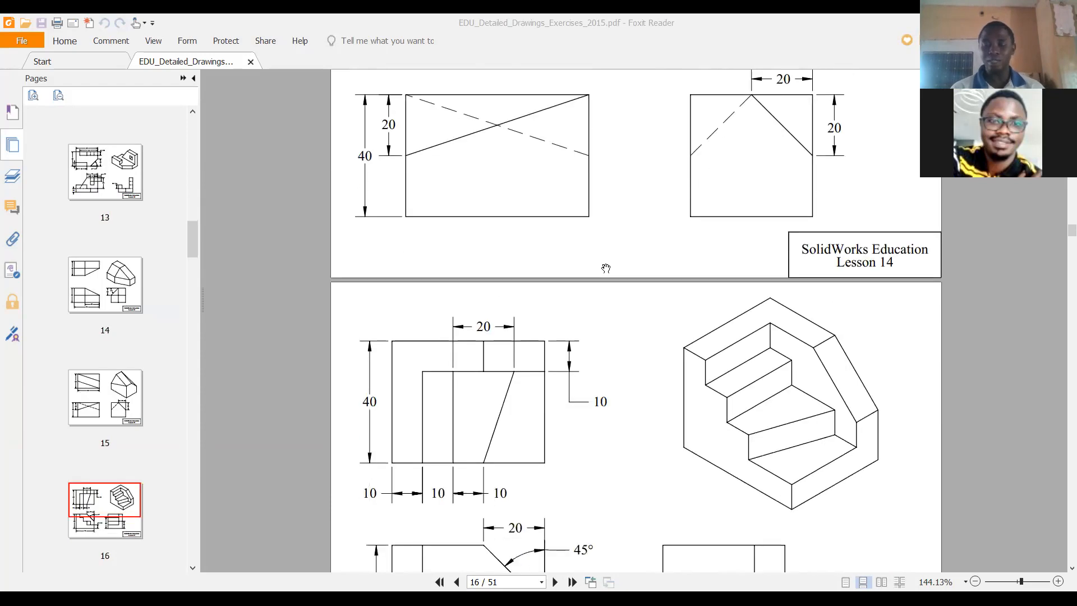
scroll(746, 332, "down", 3)
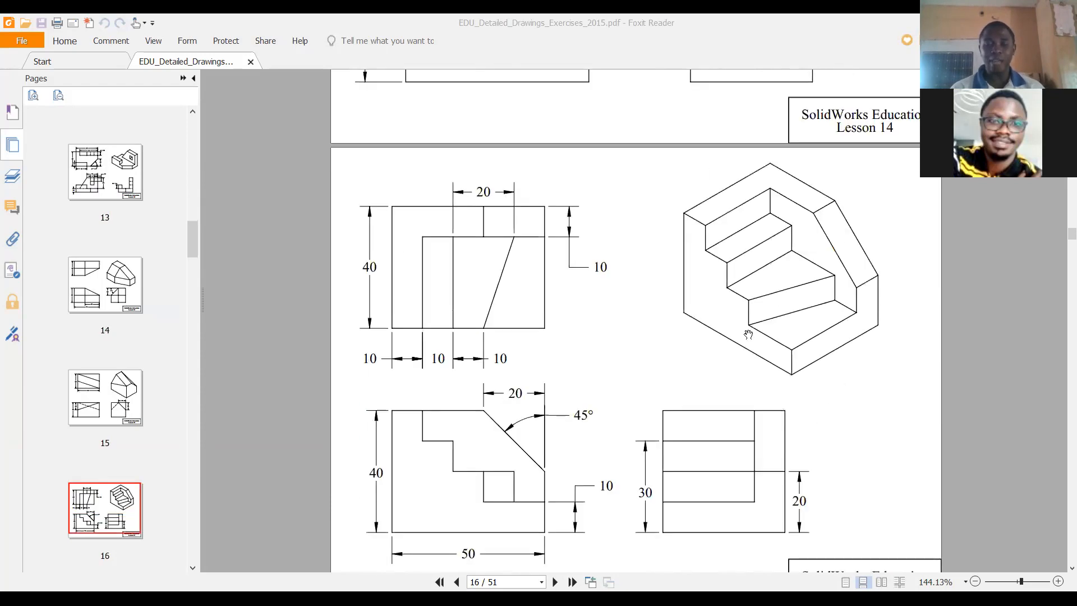